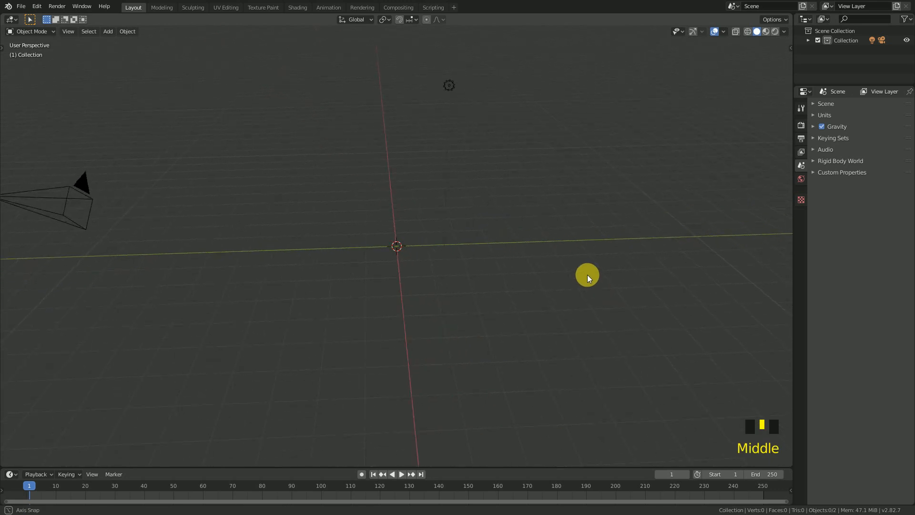
Rename the default collection as Extra and check which objects it contains
triple_click(841, 43)
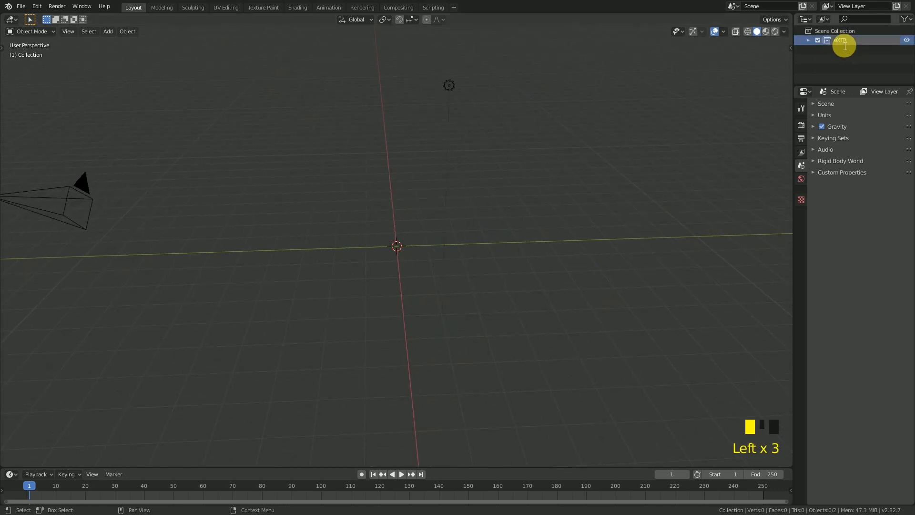
triple_click(837, 44)
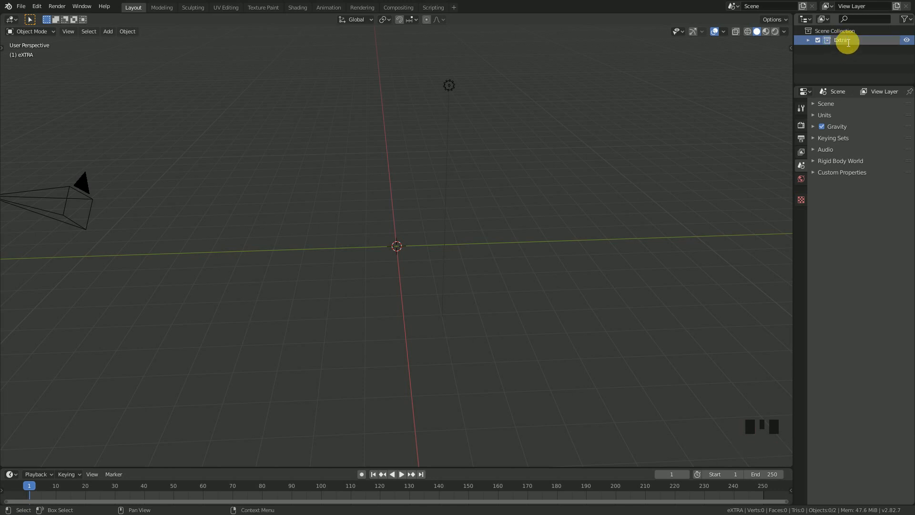
left_click(809, 40)
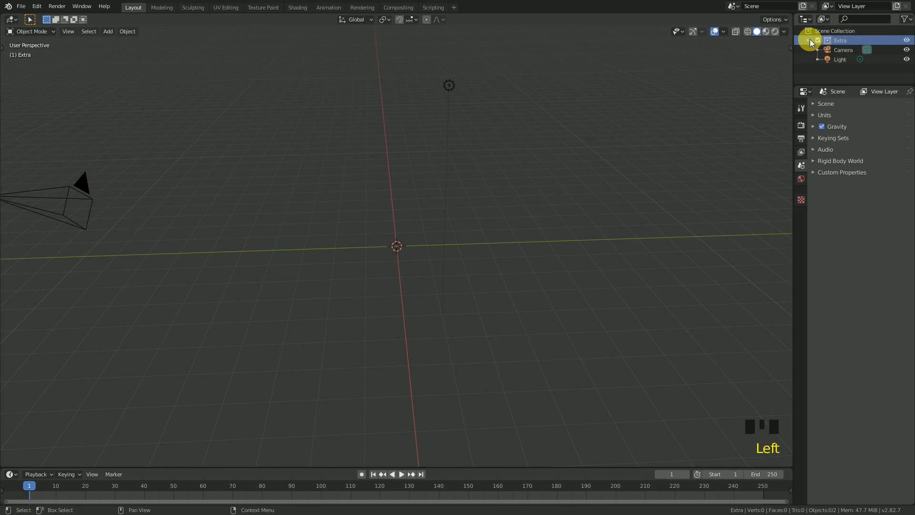
left_click(808, 40)
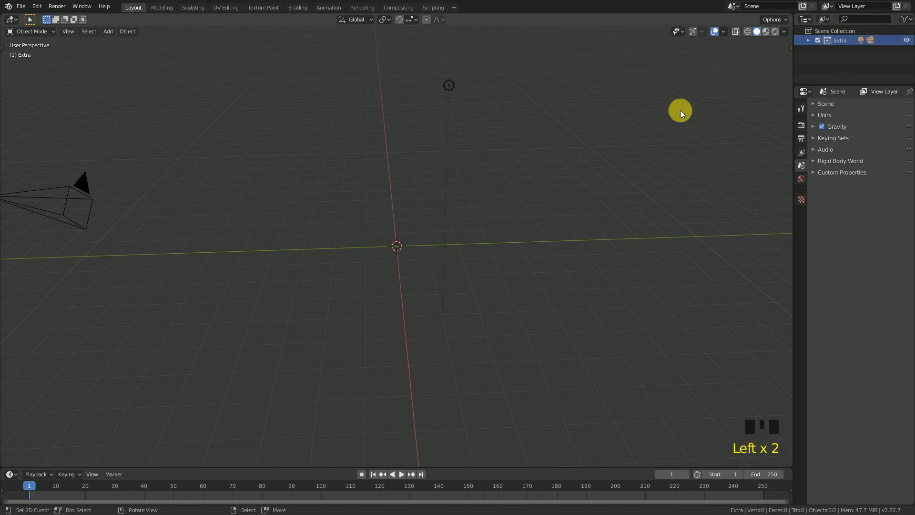
Change the scene light's type to Sun with a strength of 10
scroll(418, 135, "down", 3)
right_click(435, 126)
left_click(822, 121)
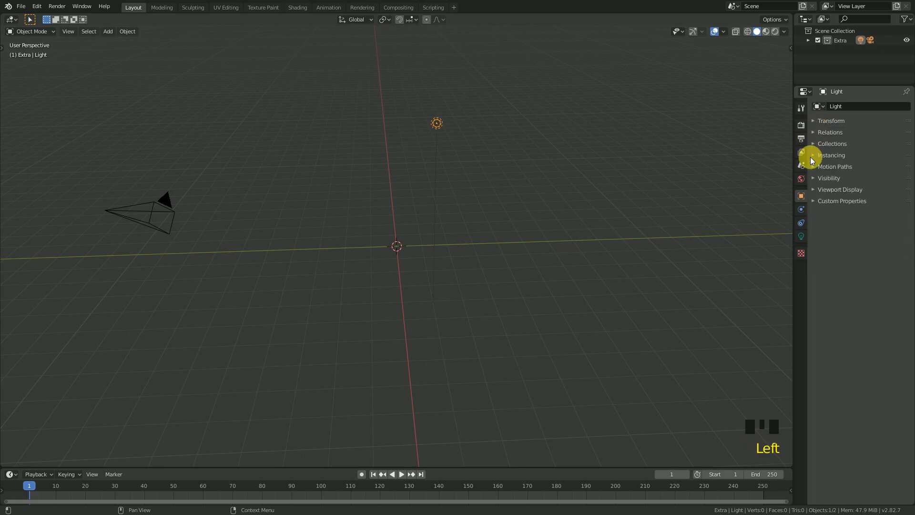
left_click(801, 236)
left_click(848, 147)
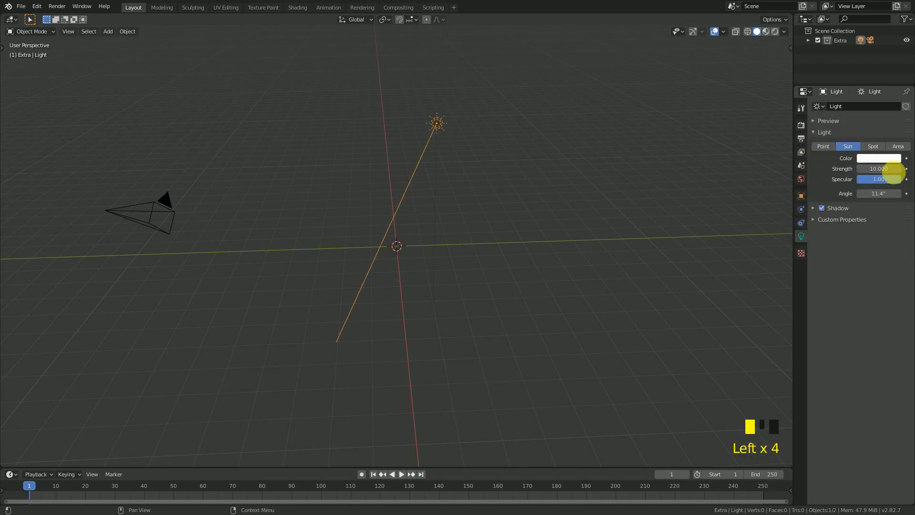
Enable contact shadows for the sun light and collapse its light settings
left_click(812, 208)
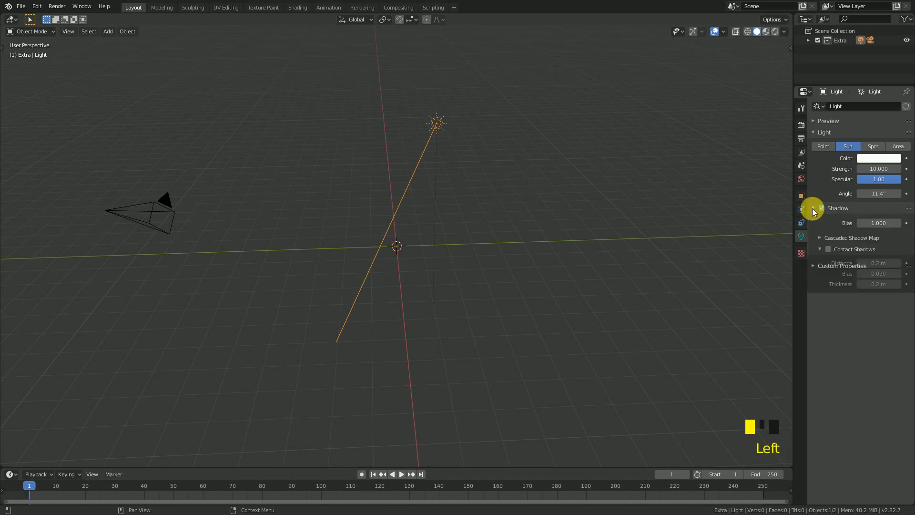
left_click(828, 249)
left_click(820, 249)
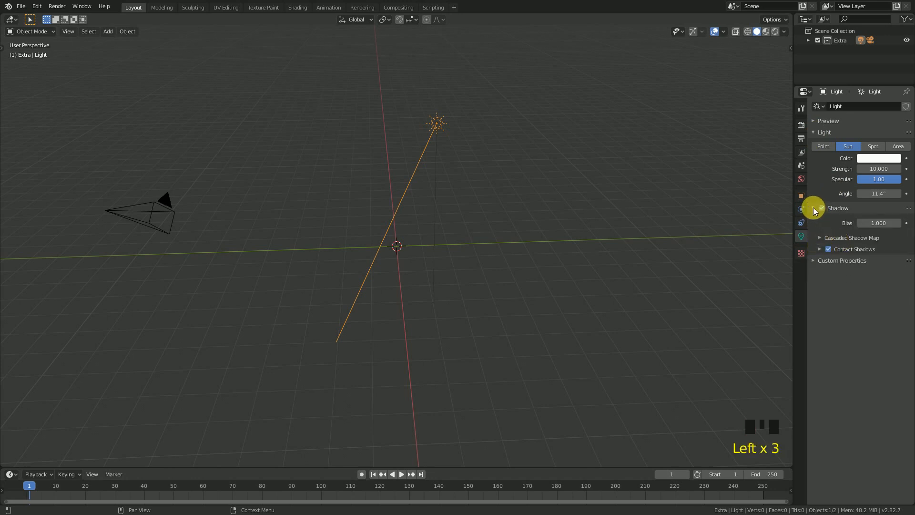
left_click(813, 208)
left_click(815, 132)
Add a cylinder mesh with 10 vertices at the world origin
scroll(402, 210, "up", 2)
middle_click_drag(402, 211, 452, 276)
scroll(434, 256, "up", 3)
middle_click_drag(480, 182, 474, 197, "shift")
key("shift+a")
mouse_move(476, 242)
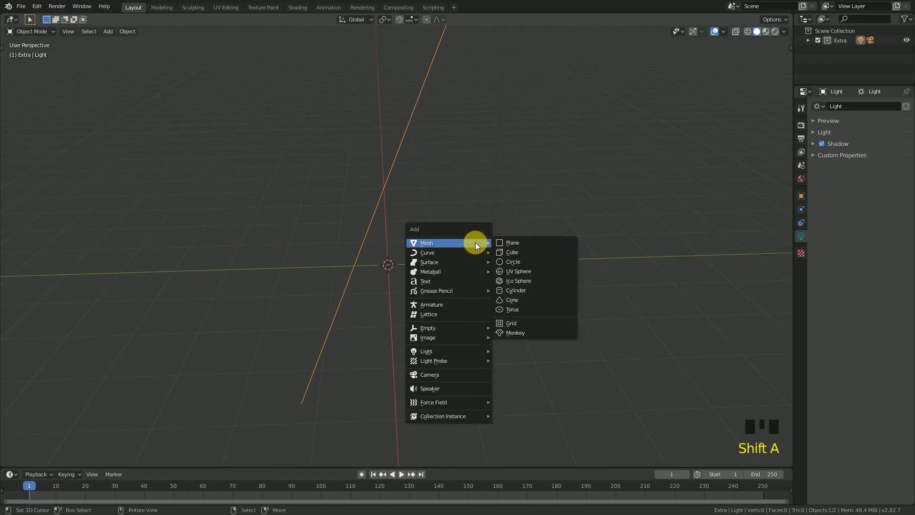
left_click(516, 291)
left_click(19, 456)
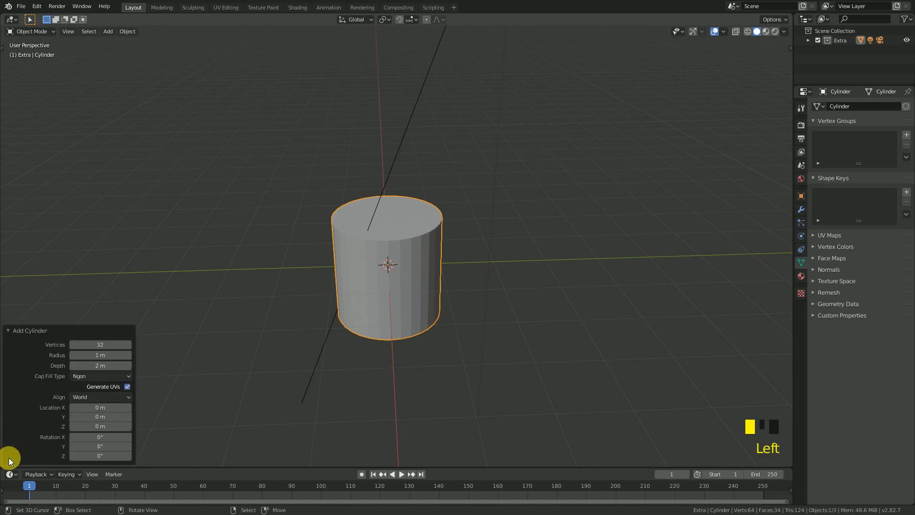
left_click(110, 344)
type("10")
key("Return")
middle_click_drag(184, 378, 330, 357)
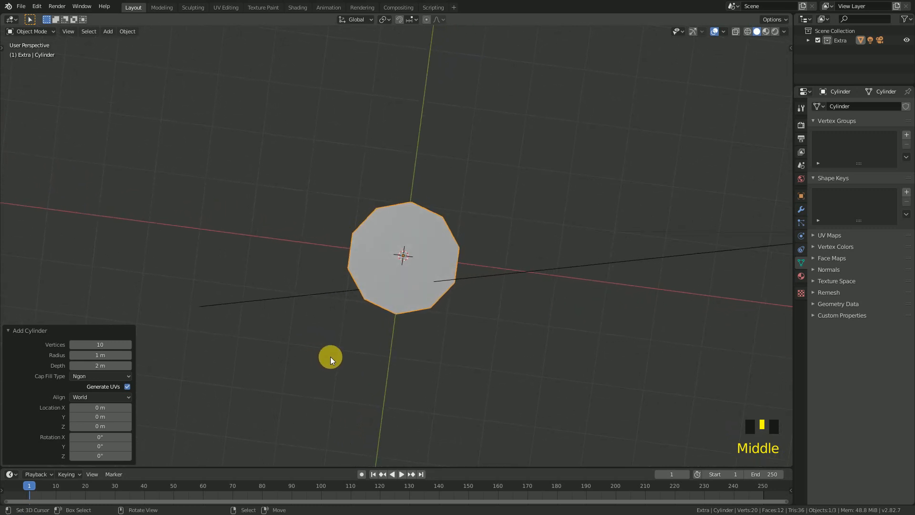
key("KP_7")
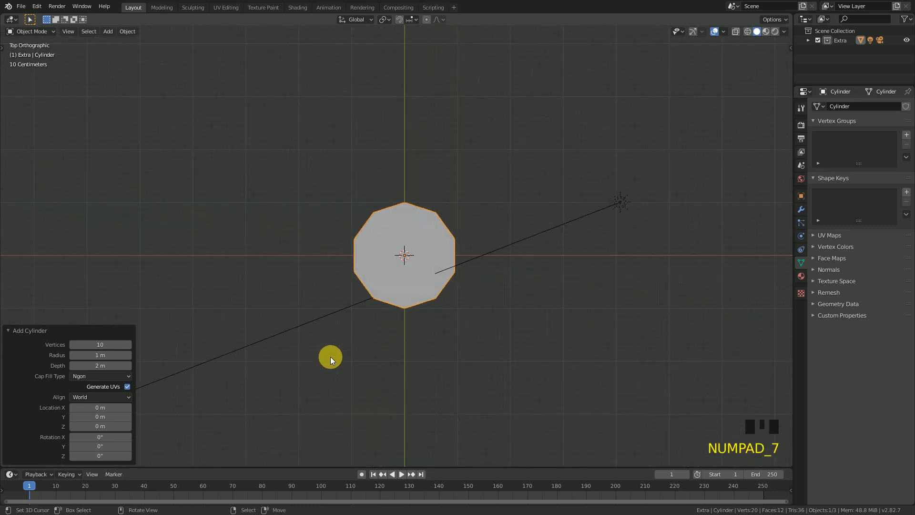
middle_click_drag(699, 379, 255, 379)
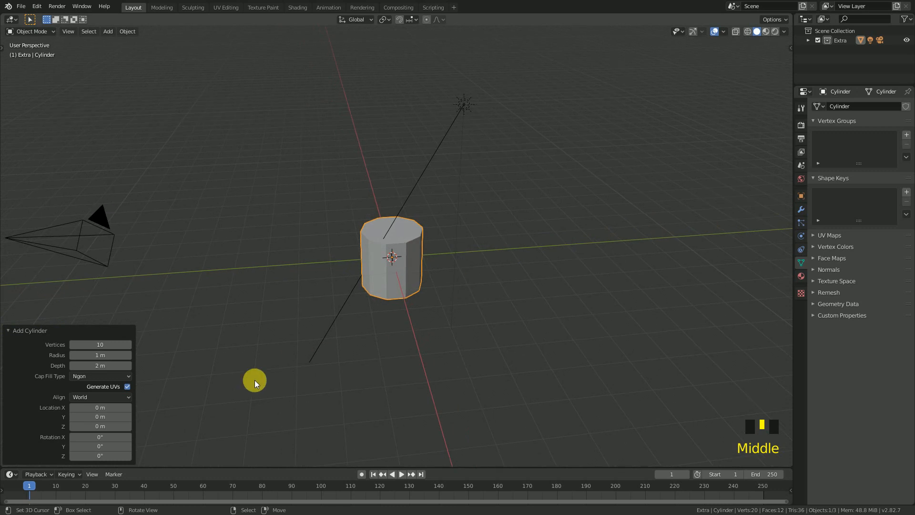
Set the new cylinder's X rotation to 90° so that it lies along the Y axis
mouse_move(102, 437)
left_mouse_down()
mouse_move(147, 435)
mouse_move(98, 436)
left_mouse_up()
left_click(96, 436)
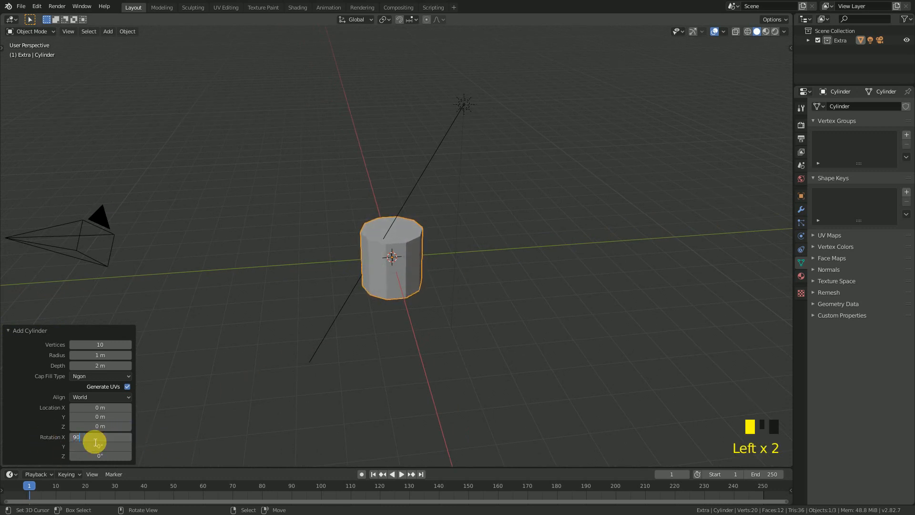
key("Return")
key("KP_1")
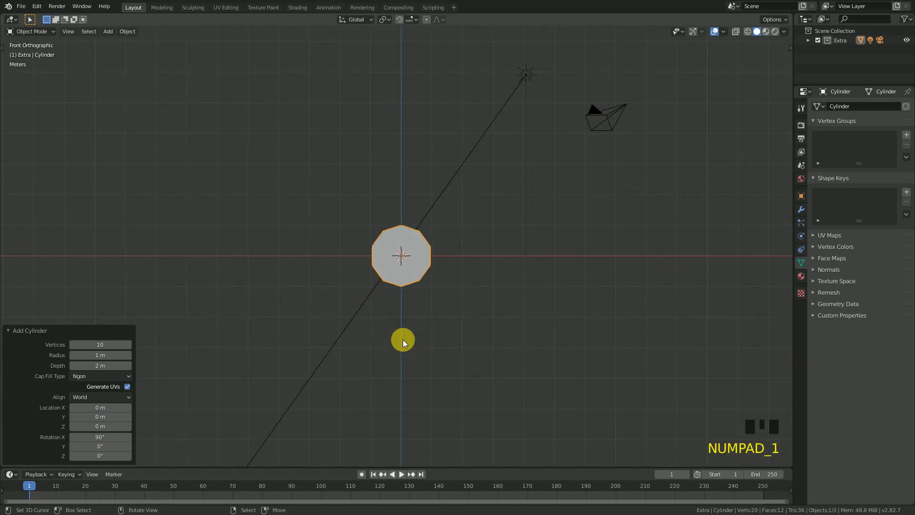
left_click(97, 460)
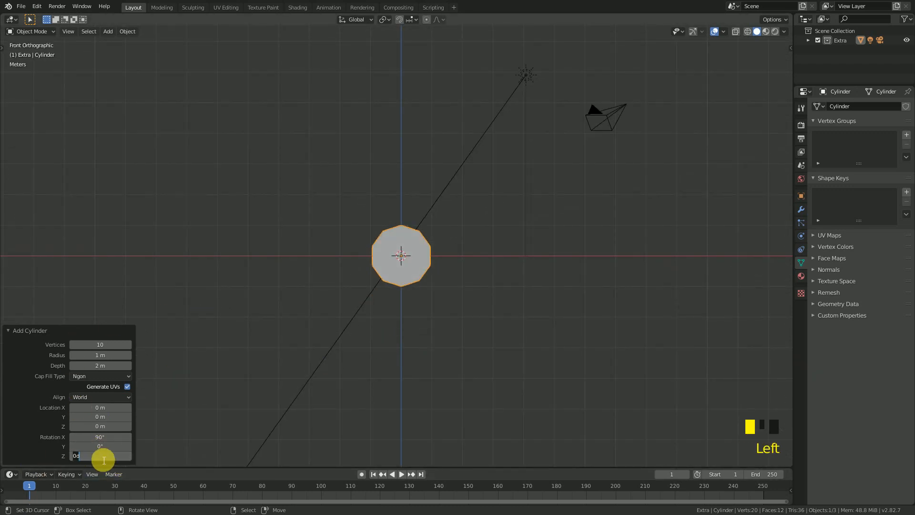
middle_click(416, 246)
middle_click_drag(416, 246, 430, 294)
scroll(422, 296, "up", 5)
right_click(397, 287)
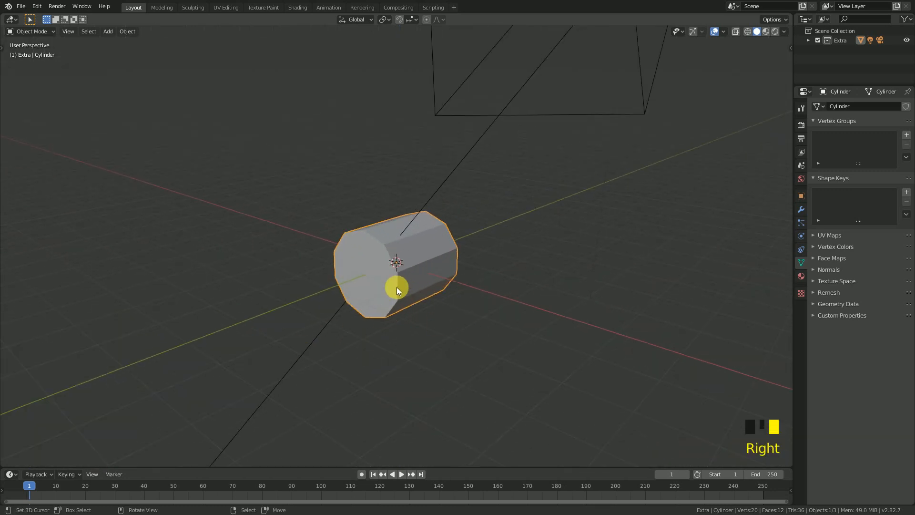
middle_click_drag(403, 296, 388, 308)
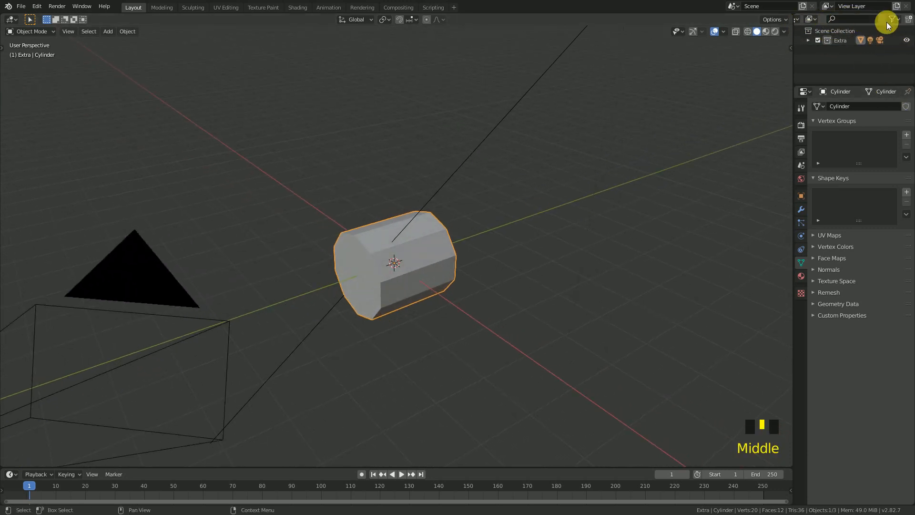
Show the viewport and render restriction toggles in the outliner and test the viewport one on the Extra collection
left_click(892, 20)
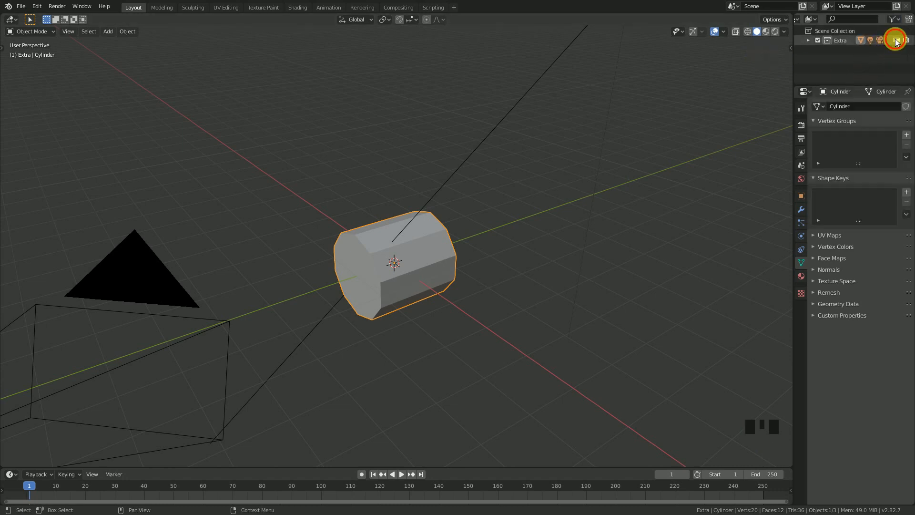
left_click(896, 41)
left_click(896, 41)
left_click(896, 41)
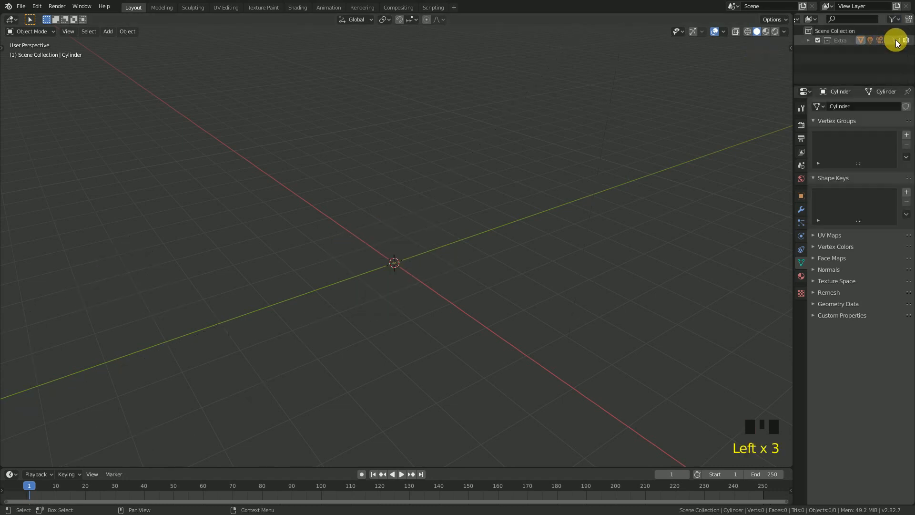
left_click(895, 41)
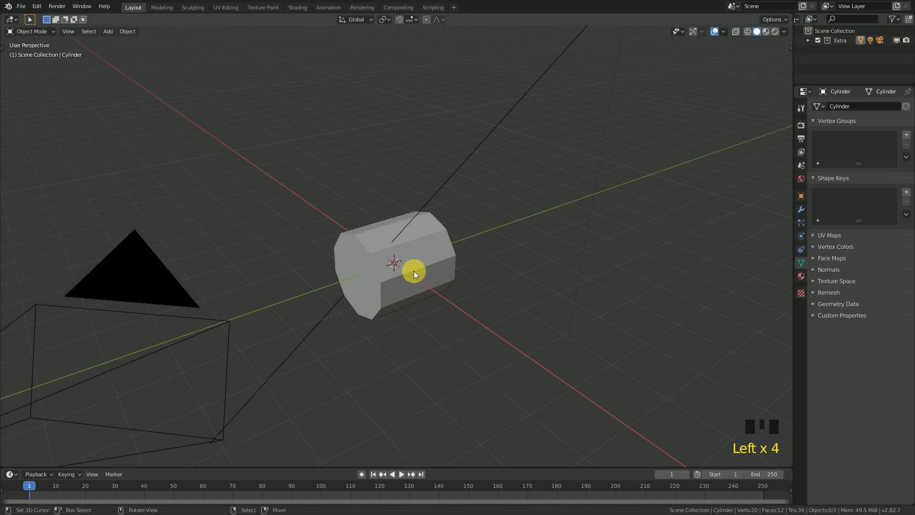
Create a new collection under the Scene Collection and name it Avion
left_click(842, 30)
right_click_drag(842, 30, 817, 32)
left_click(848, 50)
double_click(851, 50)
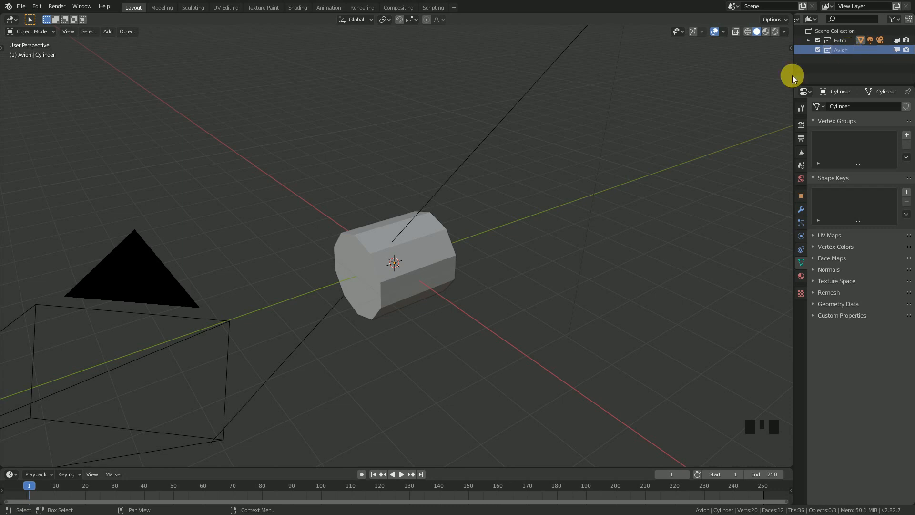
Move the cylinder to the Avion collection and disable the Extra collection in viewports
right_click(391, 273)
key("m")
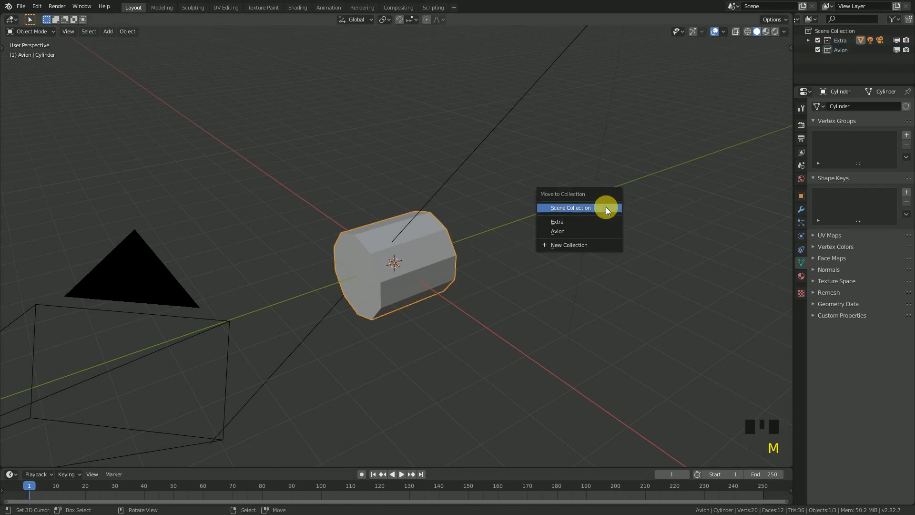
left_click(576, 230)
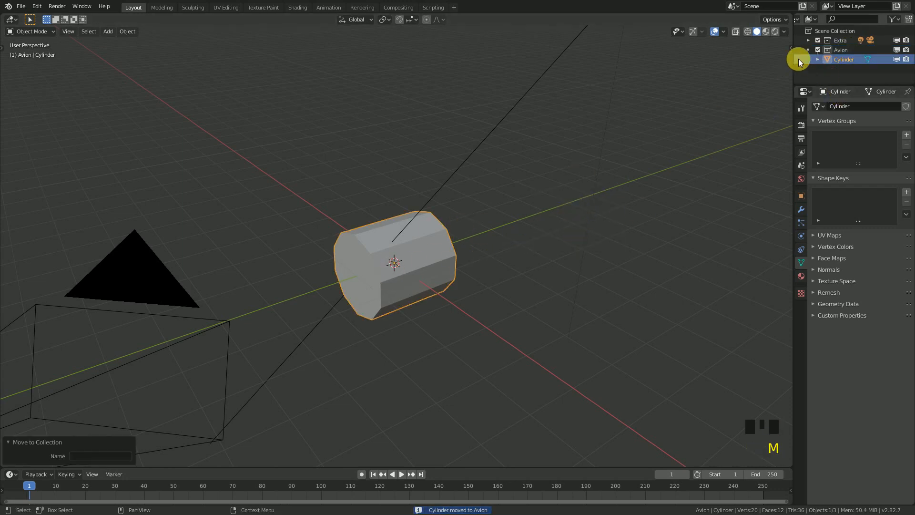
left_click(809, 49)
left_click(896, 40)
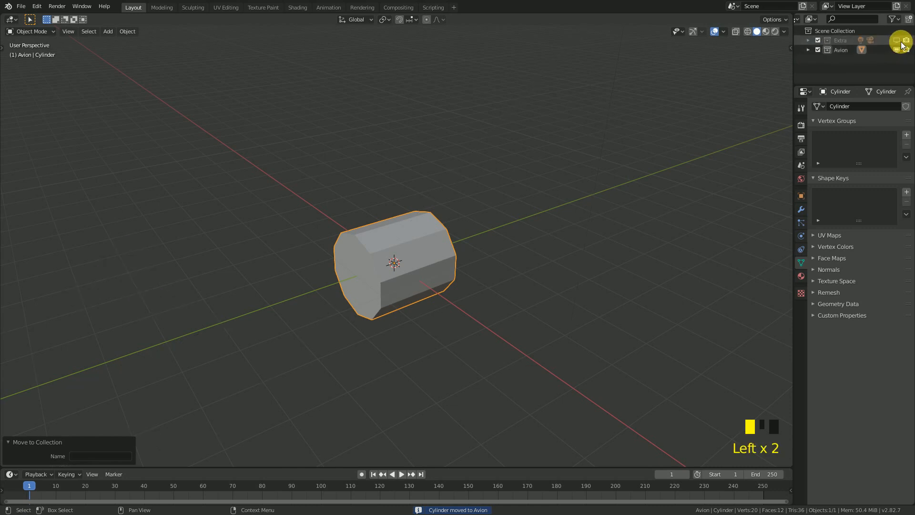
In Edit Mode, extrude the cylinder's front end face about 0.33 m and scale it to about 0.906
middle_click_drag(434, 198, 387, 257)
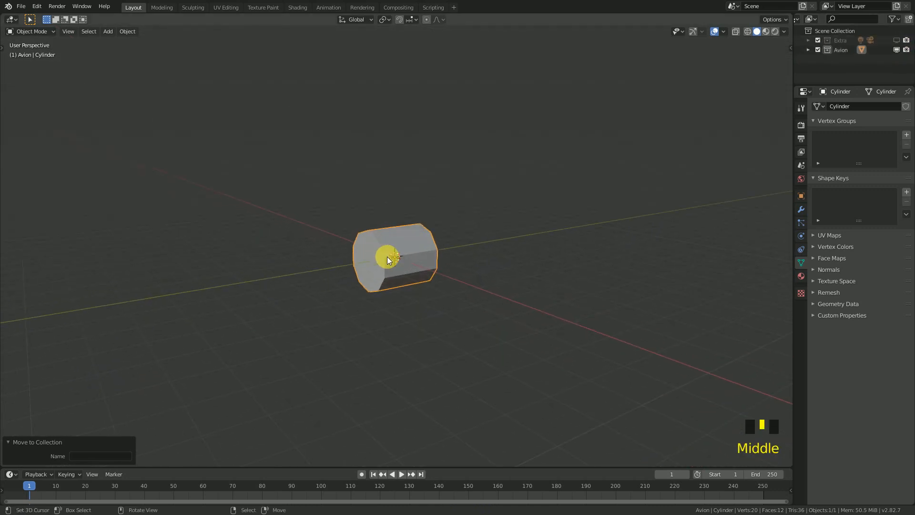
key("KP_Decimal")
scroll(379, 290, "down", 5)
key("Tab")
middle_click_drag(330, 256, 464, 256)
left_click(82, 32)
right_click(380, 264)
key("e")
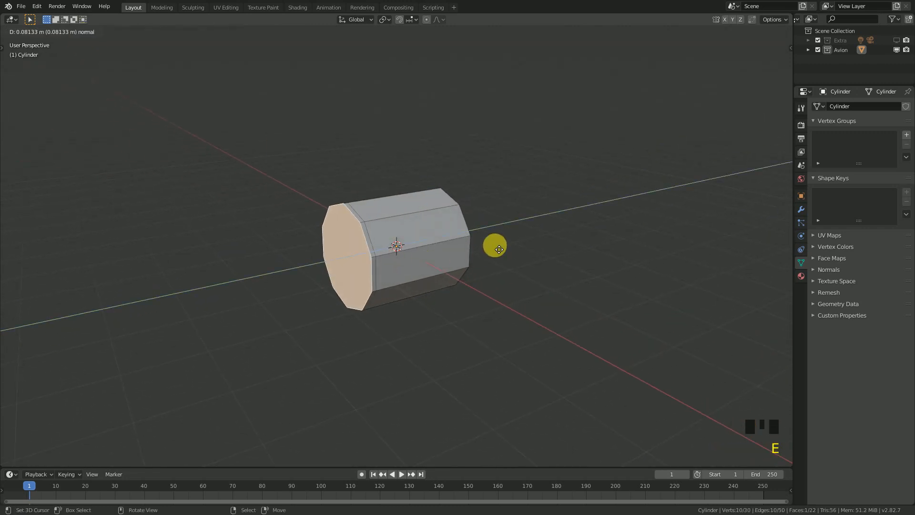
left_click(486, 249)
key("s")
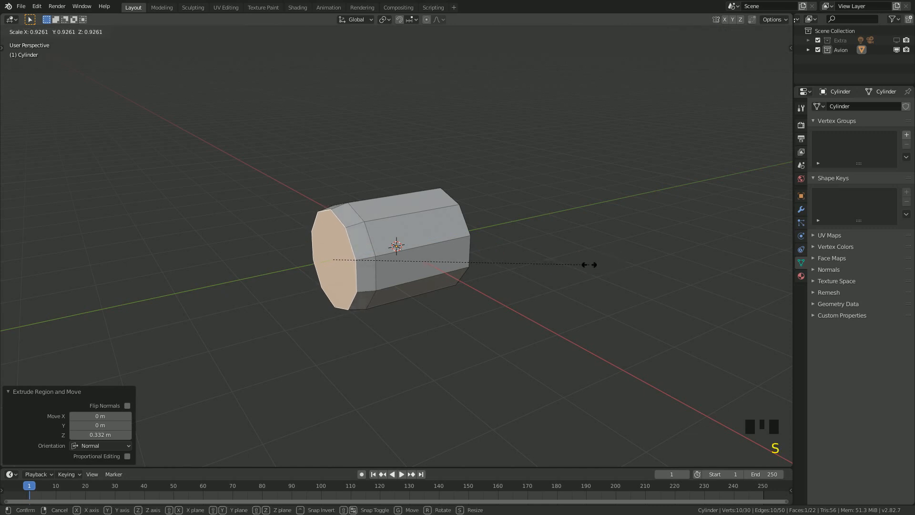
left_click(553, 268)
Extrude the front face about 0.09 m further and scale it to about 0.78
mouse_move(553, 268)
middle_mouse_down()
mouse_move(501, 247)
mouse_move(546, 254)
middle_mouse_up()
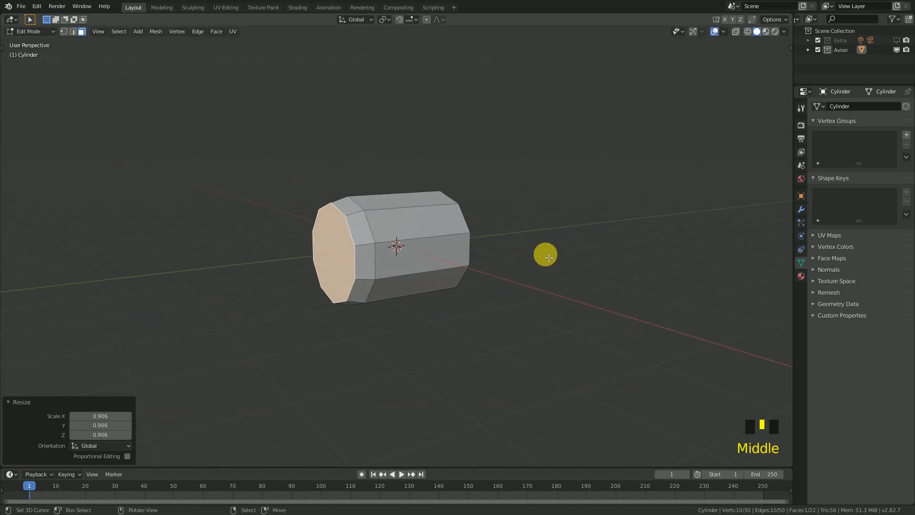
scroll(558, 253, "up", 2)
key("e")
left_click(545, 253)
key("s")
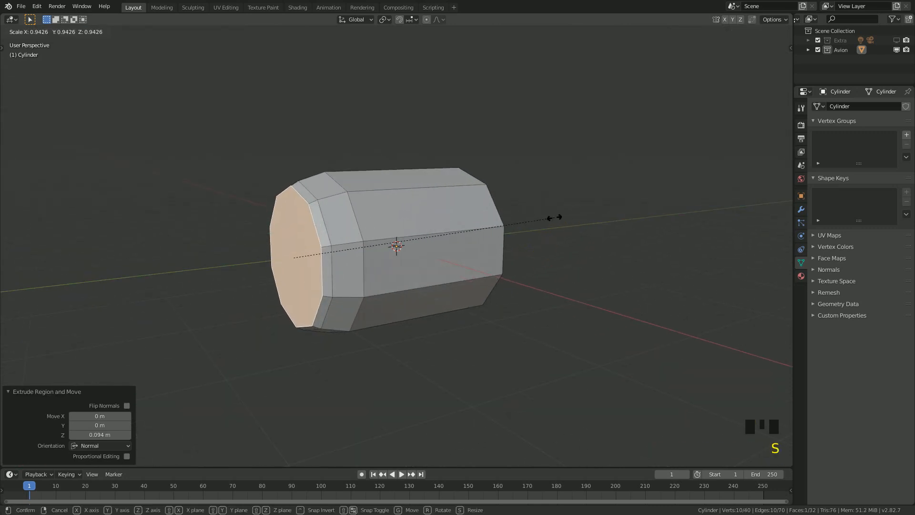
left_click(510, 230)
Extrude the front face in place and scale it to about 0.66 to form an inset ring
middle_click_drag(511, 230, 480, 256)
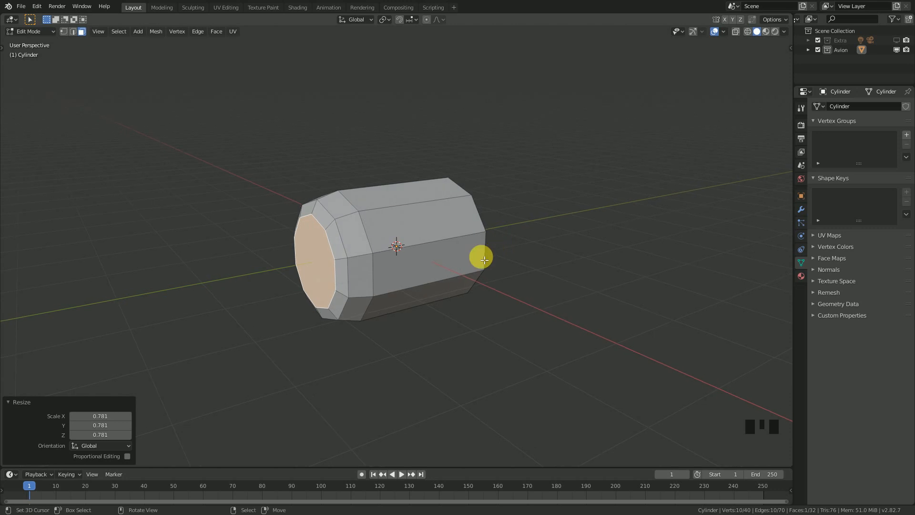
scroll(498, 245, "up", 2)
key("e")
right_click(525, 235)
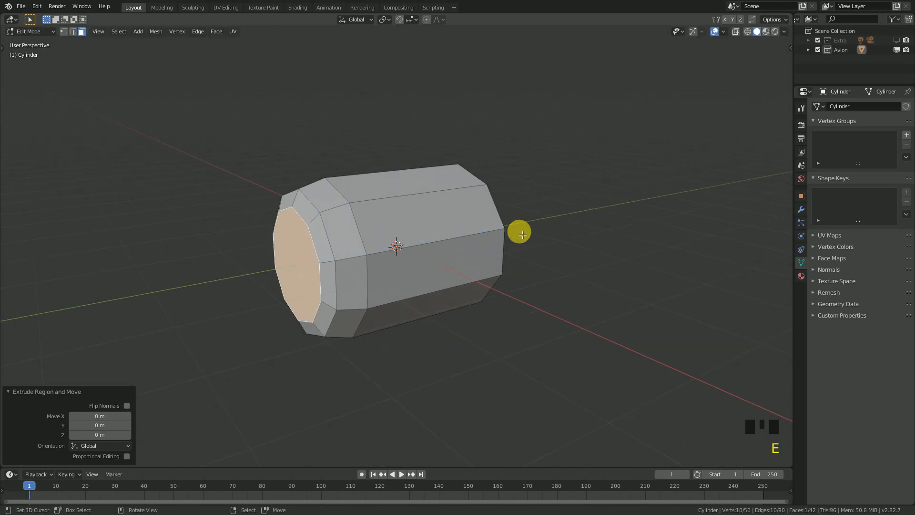
key("s")
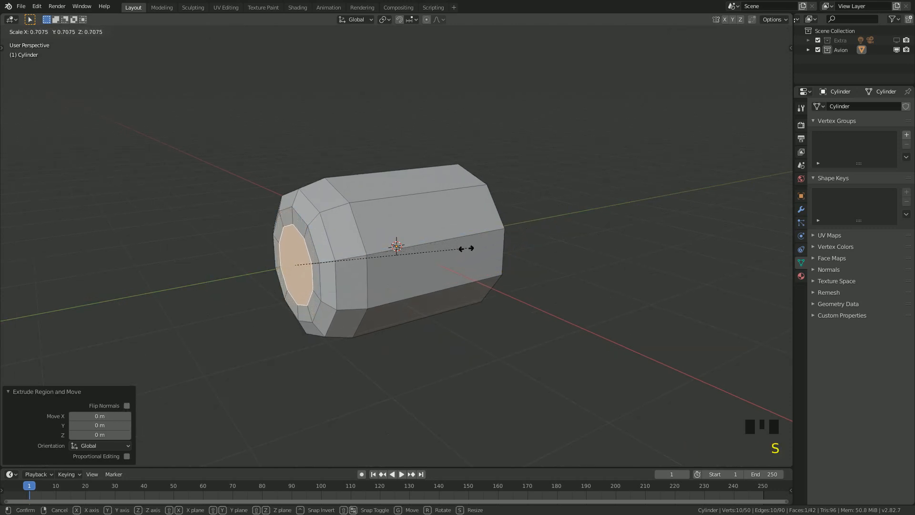
left_click(454, 255)
Push the inset front face about 0.13 m along the Y axis into the body
middle_click_drag(455, 255, 431, 264)
key("g")
key("y")
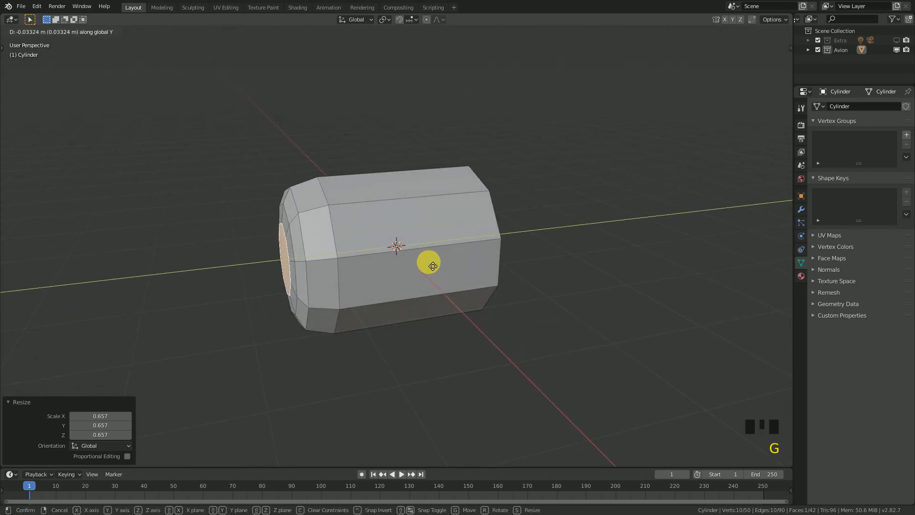
left_click(434, 271)
Shrink the recessed front face by scaling it to about 0.889 and again to about 0.842
middle_click_drag(431, 272, 582, 241)
key("s")
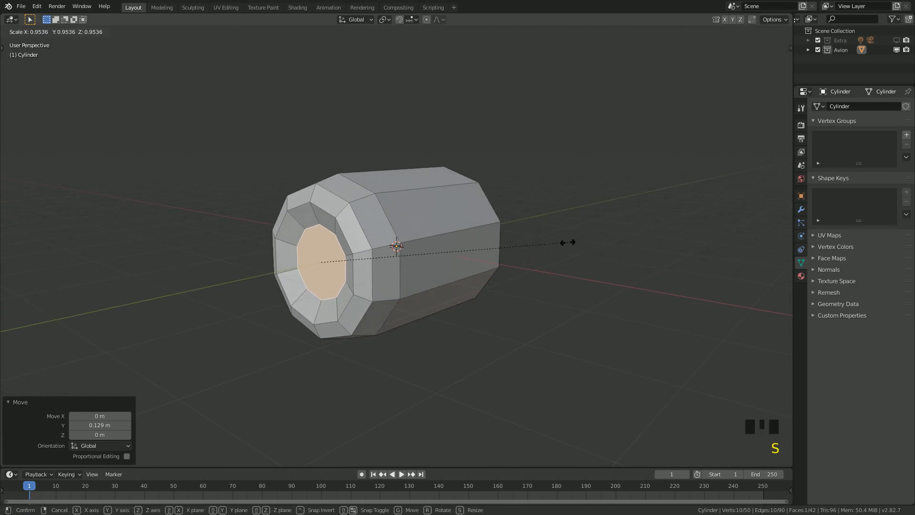
left_click(549, 252)
middle_click_drag(550, 252, 447, 257)
key("s")
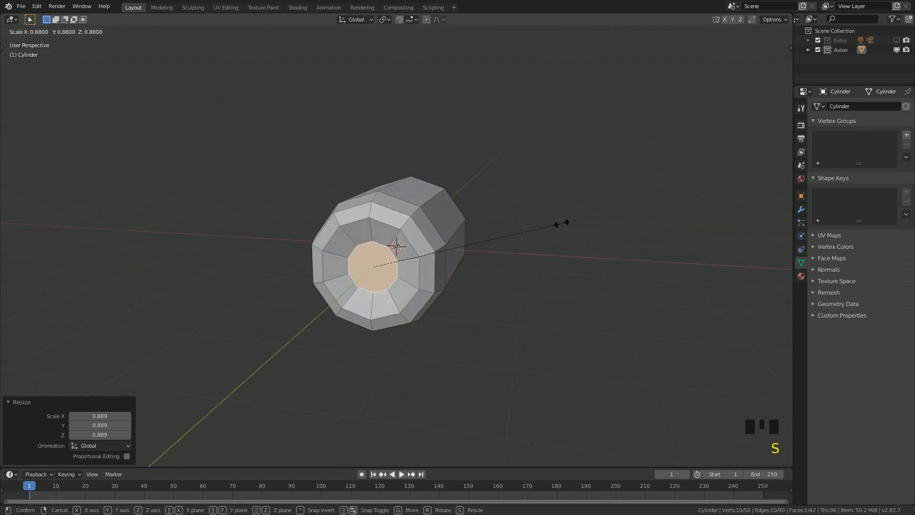
left_click(554, 227)
middle_click_drag(504, 235, 526, 274)
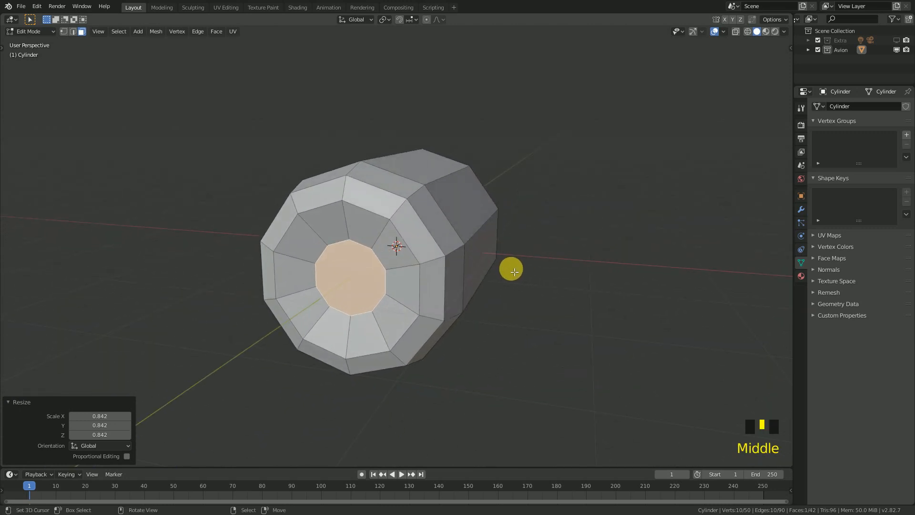
Duplicate the recessed front face in place and extrude the copy about 0.357 m forward as a propeller hub
key("shift+d")
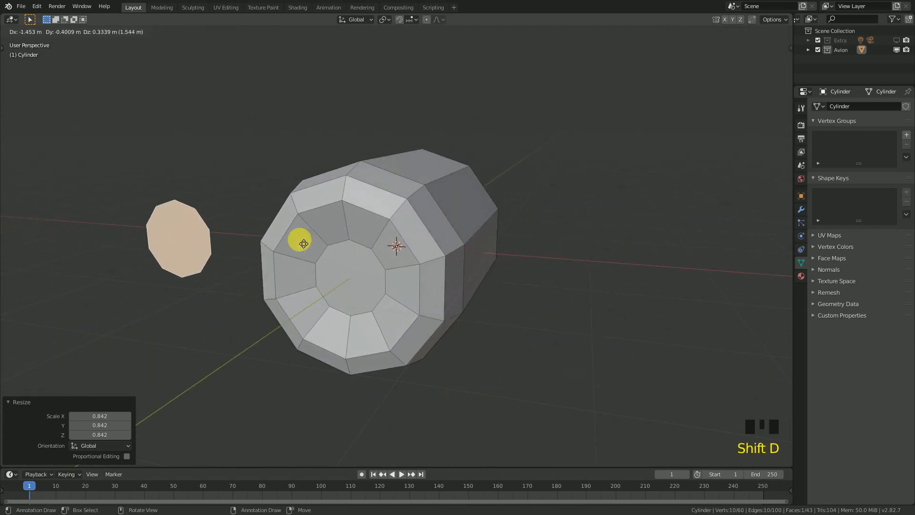
right_click(364, 227)
middle_click_drag(364, 228, 520, 279)
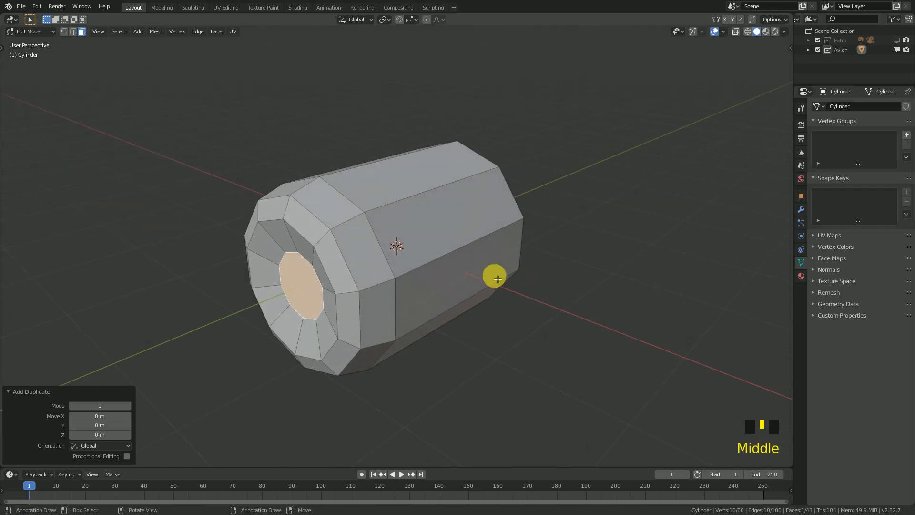
key("e")
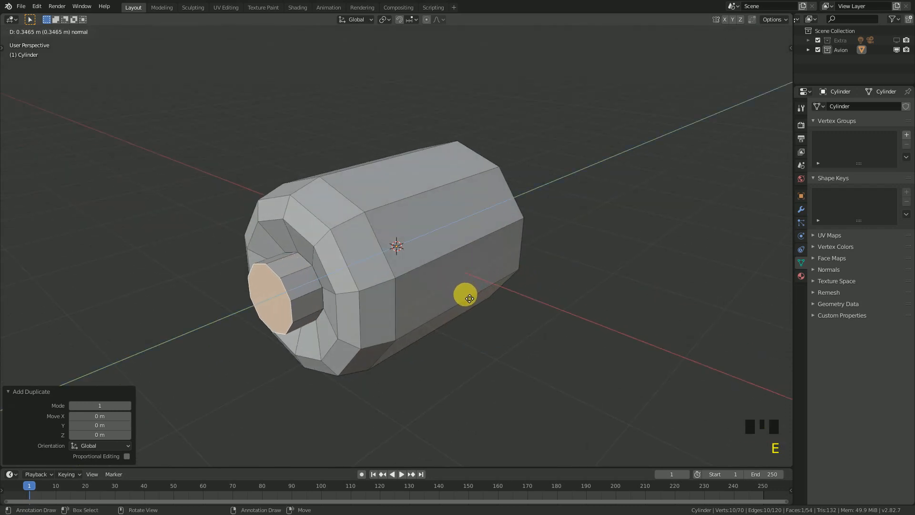
left_click(465, 298)
middle_click_drag(462, 298, 360, 293)
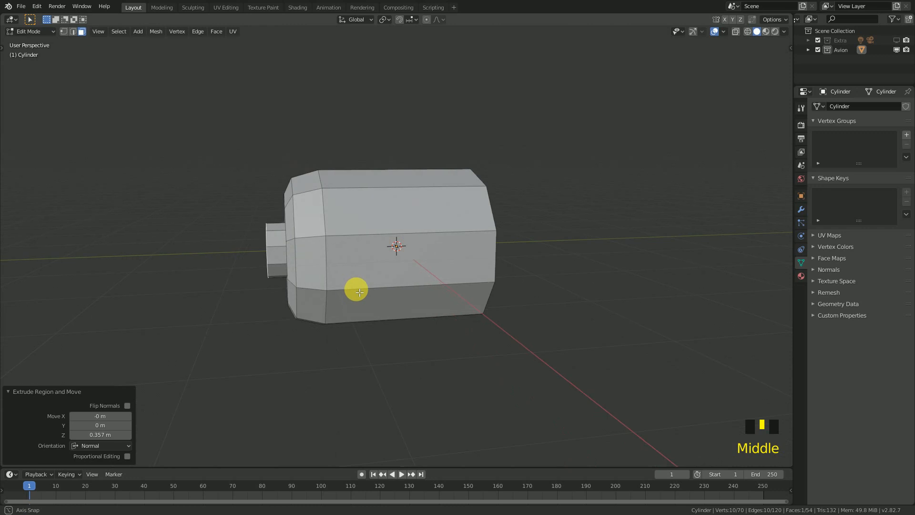
In the right side view, extrude the hub's end face about 0.219 m and scale it to about 0.822
key("KP_3")
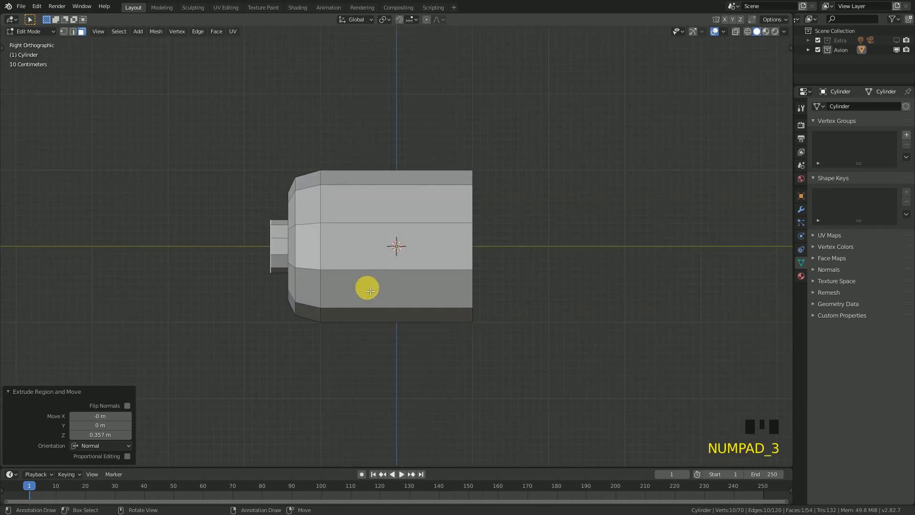
key("e")
left_click(392, 294)
key("s")
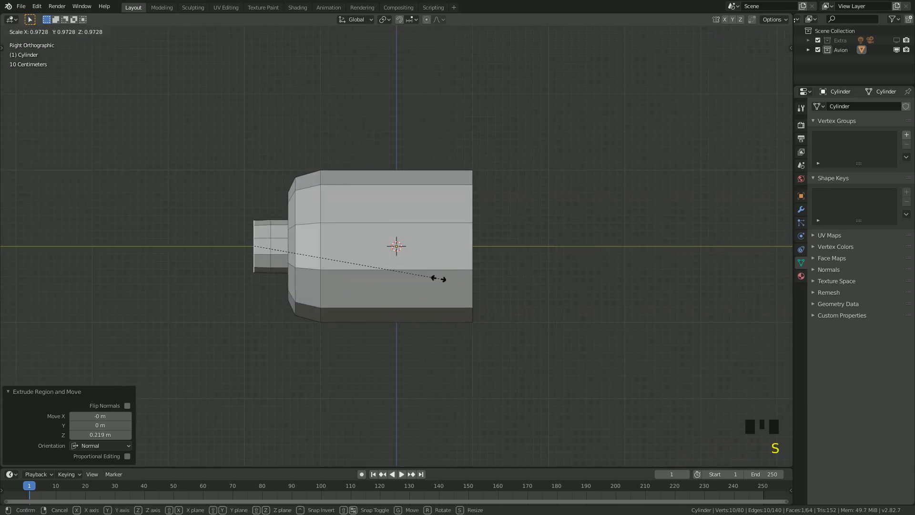
left_click(410, 285)
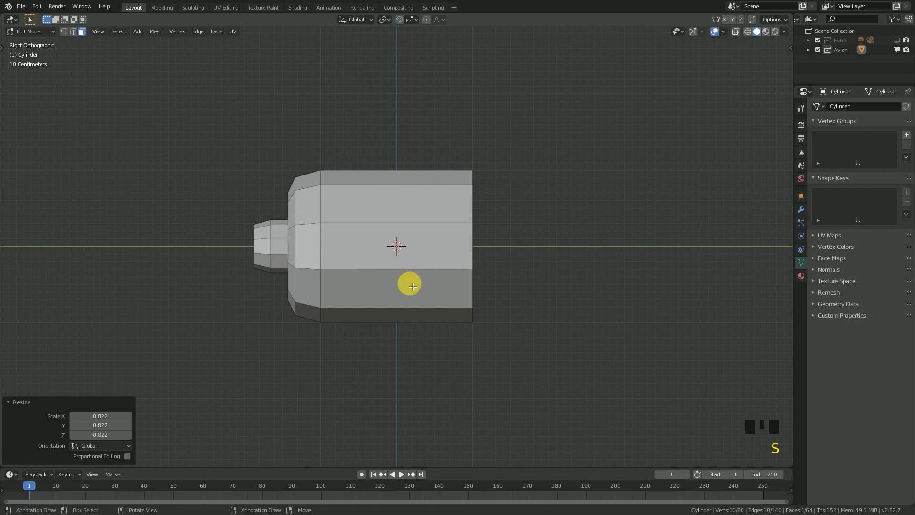
Slide the hub's end edge loop back along its edges by a factor of 0.2
key("g")
key("g")
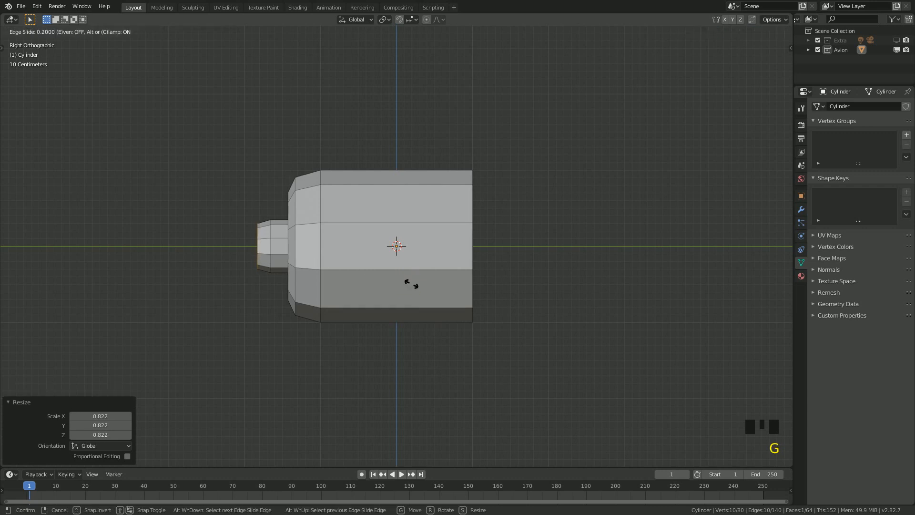
left_click(385, 296)
Extrude the hub's end loop about 0.094 m and scale it to about 0.634 to round the tip
key("e")
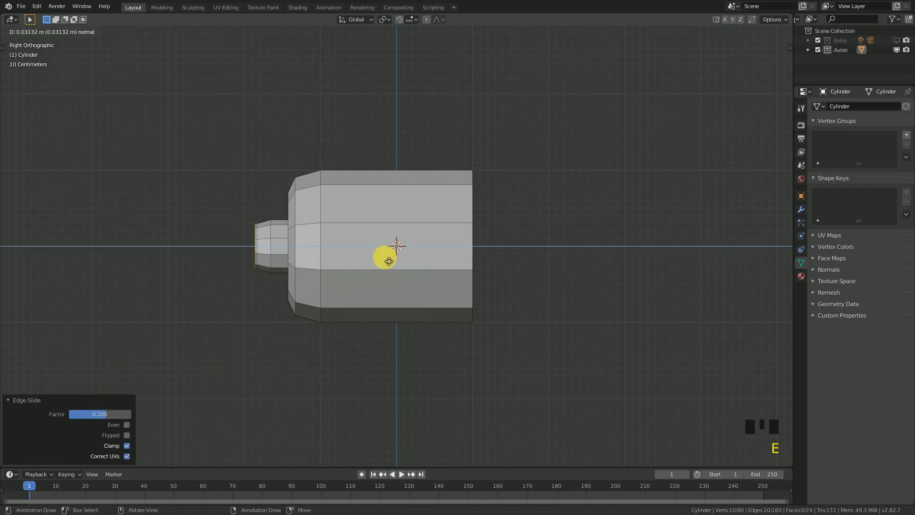
left_click(385, 263)
key("s")
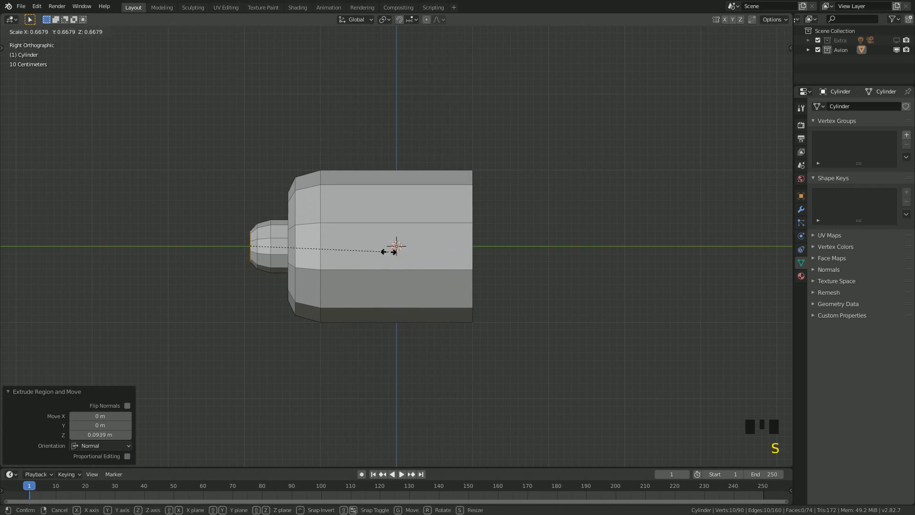
left_click(381, 255)
Fill the open tip of the hub with a face
middle_click_drag(379, 253, 326, 298)
scroll(329, 302, "up", 3)
middle_click_drag(218, 295, 568, 301)
key("g")
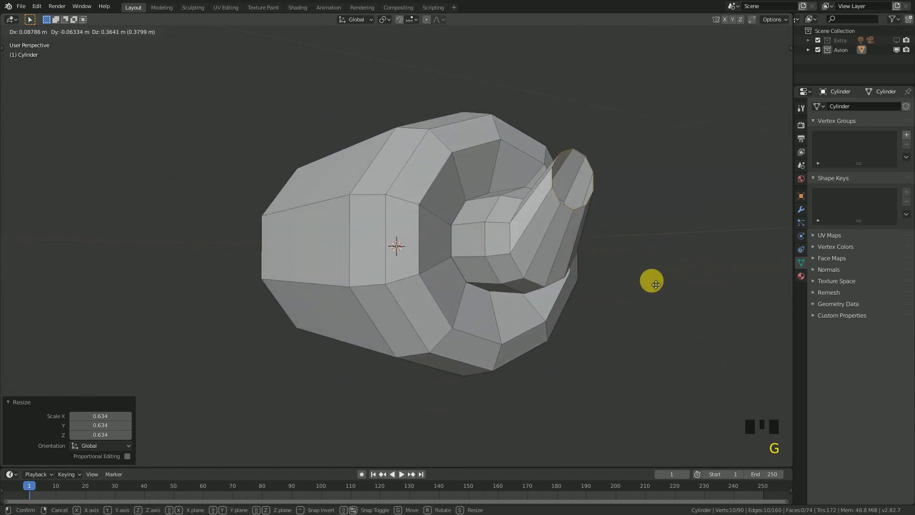
right_click(616, 327)
middle_click_drag(597, 296, 357, 302)
key("f")
Select all linked hub geometry, separate the selection into its own object, and leave Edit Mode
right_click(276, 281)
key("l")
key("g")
right_click(86, 218)
middle_click_drag(86, 218, 273, 272)
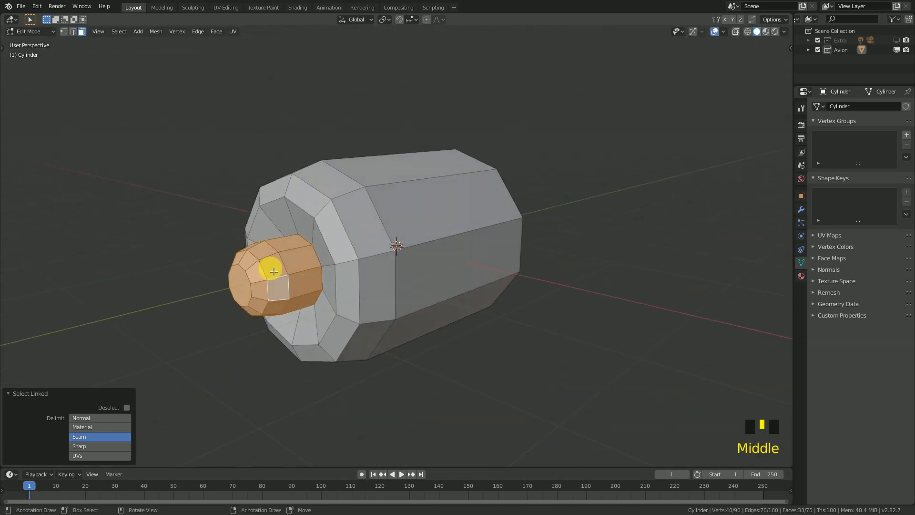
key("p")
left_click(267, 275)
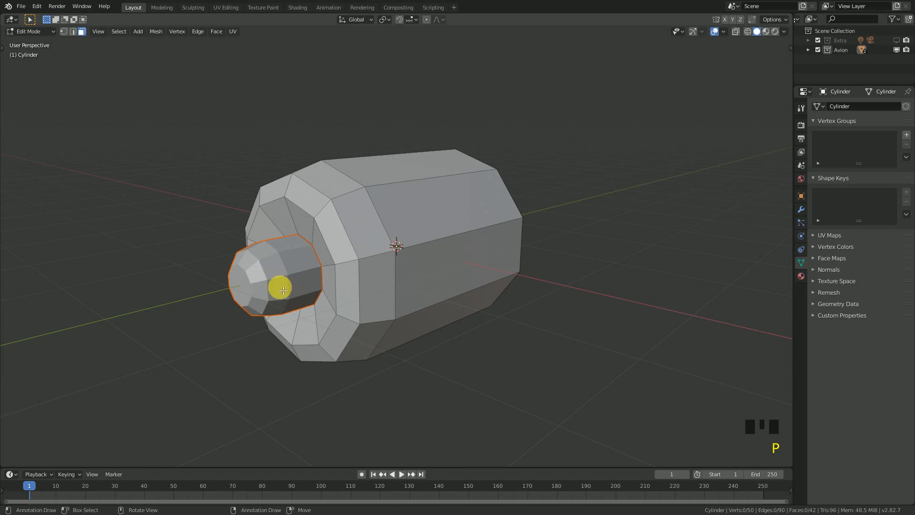
key("Tab")
Enter Edit Mode on the fuselage and add one loop cut around its body, slid toward the nose with a factor of about -0.419
scroll(248, 273, "down", 2)
middle_click_drag(288, 286, 405, 212)
right_click(437, 245)
scroll(443, 278, "up", 4)
key("Tab")
key("ctrl+r")
left_click(426, 253)
left_click(425, 267)
middle_click_drag(425, 268, 363, 274)
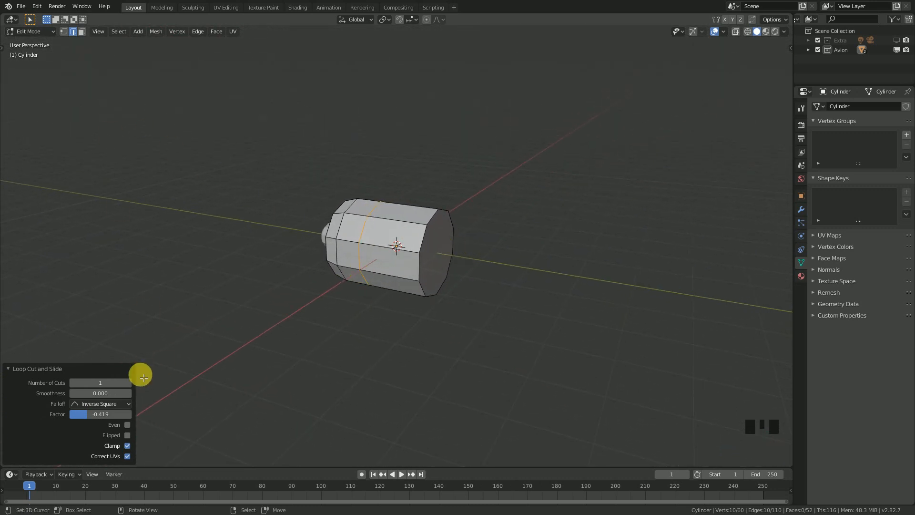
Extrude the fuselage's rear end face about 0.649 m and scale it to about 0.742
left_click(82, 34)
right_click(459, 249)
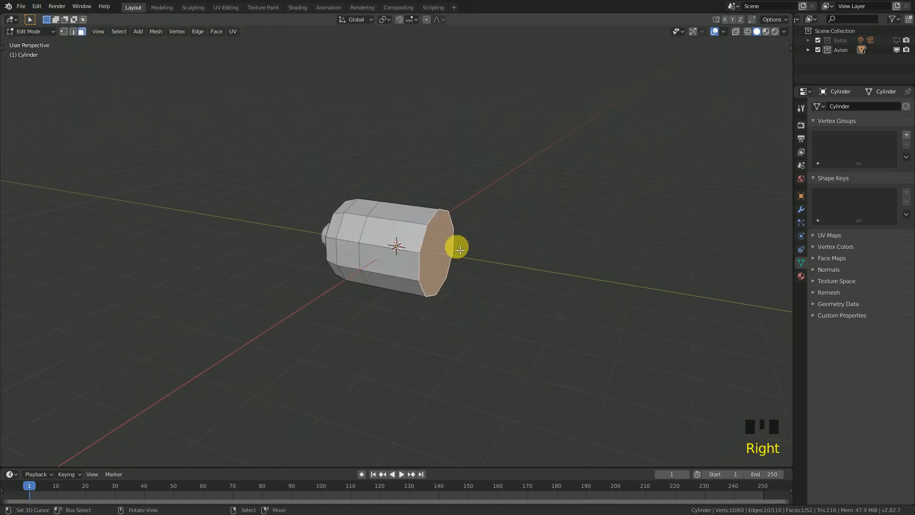
key("KP_1")
key("KP_3")
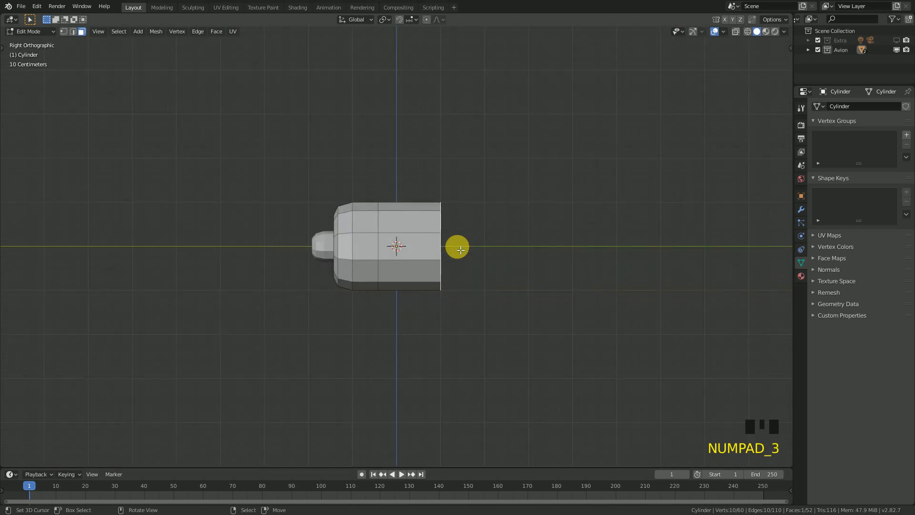
scroll(458, 252, "up", 1)
key("e")
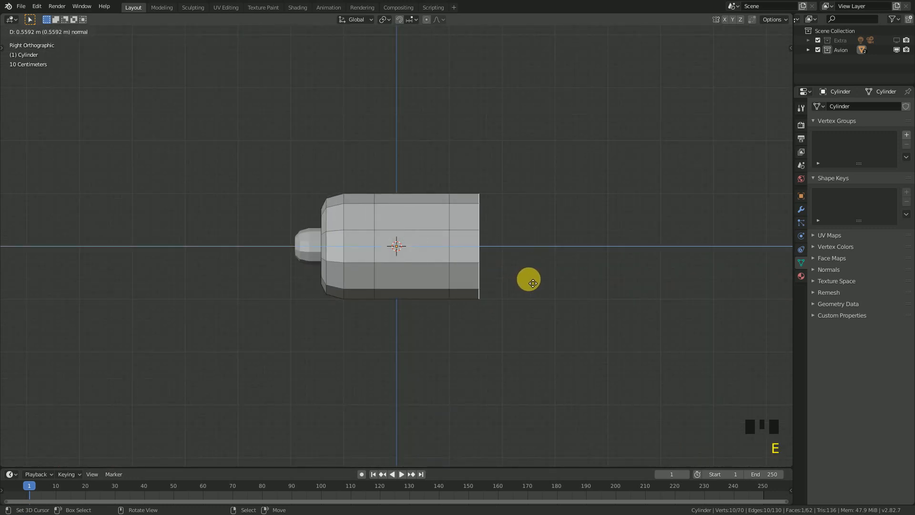
left_click(532, 278)
key("s")
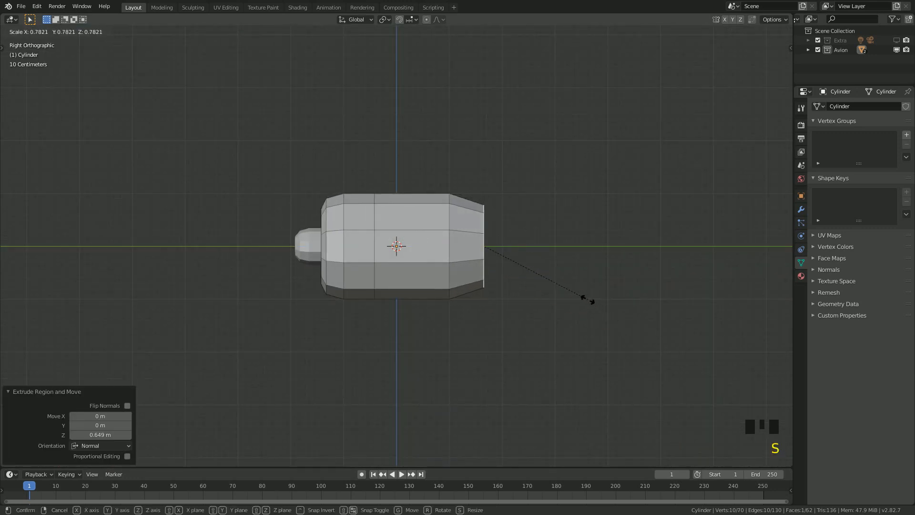
left_click(582, 300)
Extrude the rear face about 0.352 m further and scale it to about 0.556
key("e")
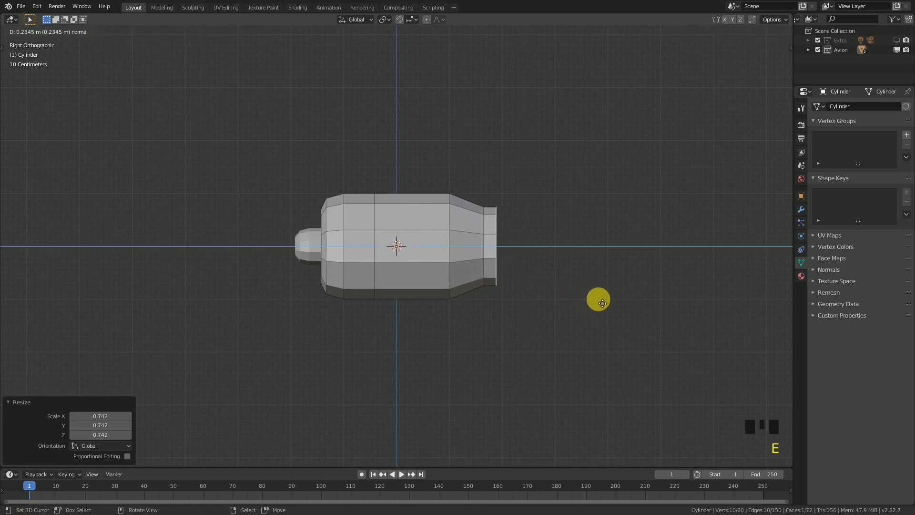
left_click(603, 299)
key("s")
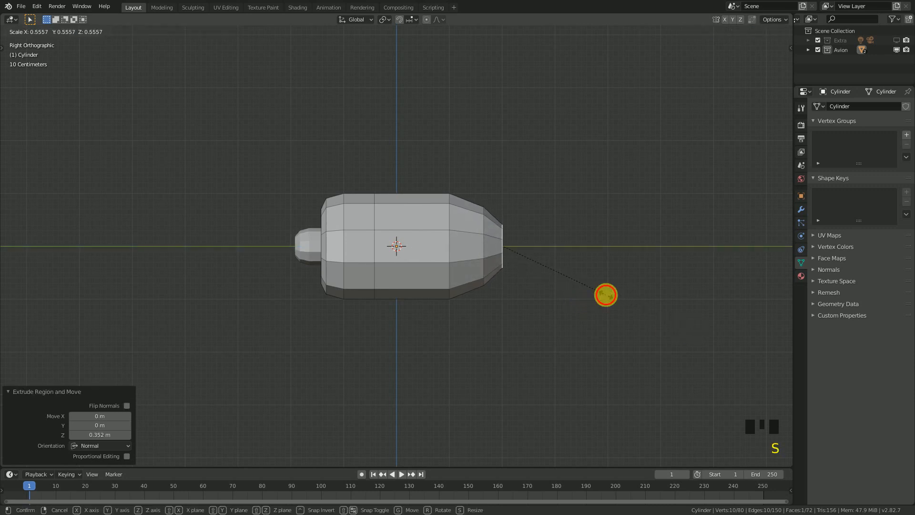
left_click(606, 295)
Extrude the rear face another 0.171 m or so and scale it to about 0.539 to finish the tail taper
key("e")
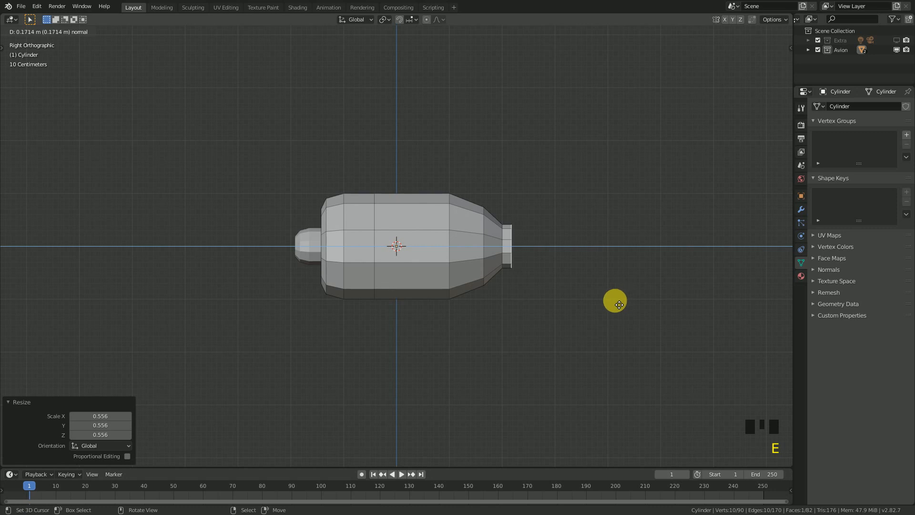
left_click(619, 304)
key("s")
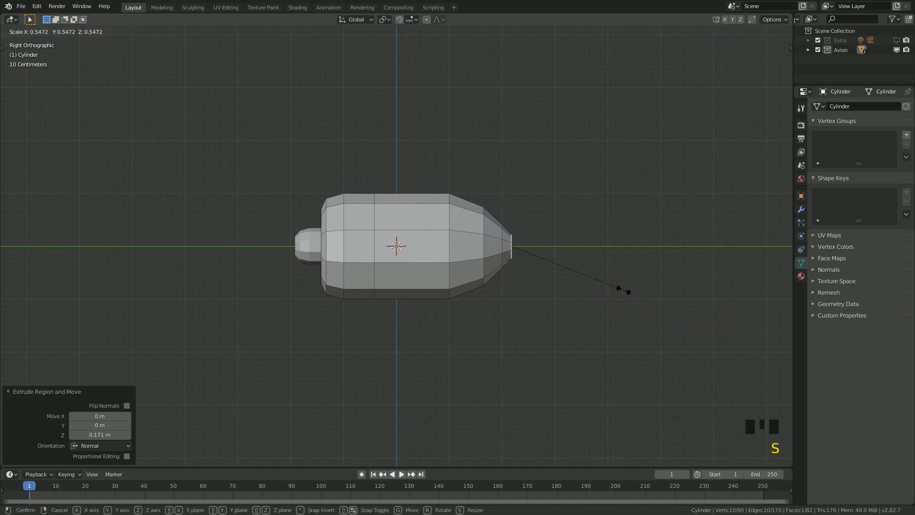
left_click(429, 240)
Add a second loop cut around the middle of the fuselage, slid toward the nose with a factor of about -0.308
middle_click_drag(430, 240, 421, 291)
scroll(421, 284, "up", 4)
key("ctrl+r")
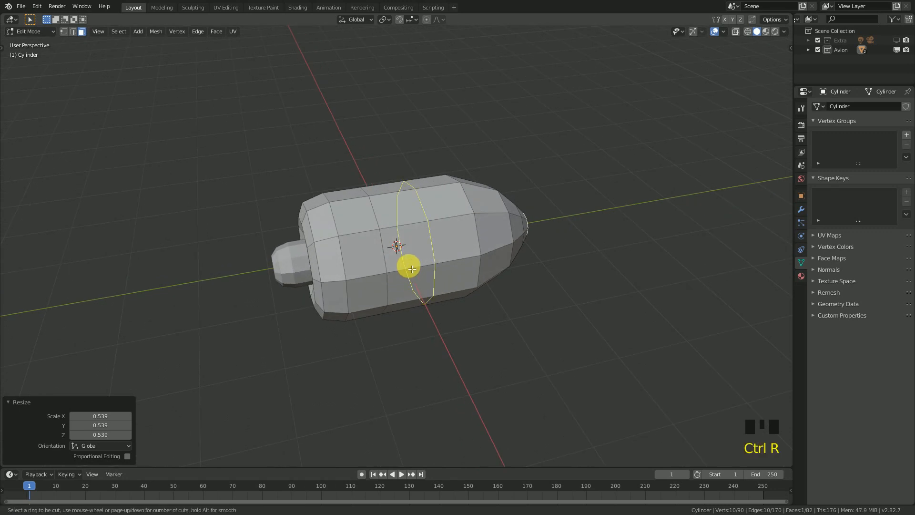
left_click(408, 265)
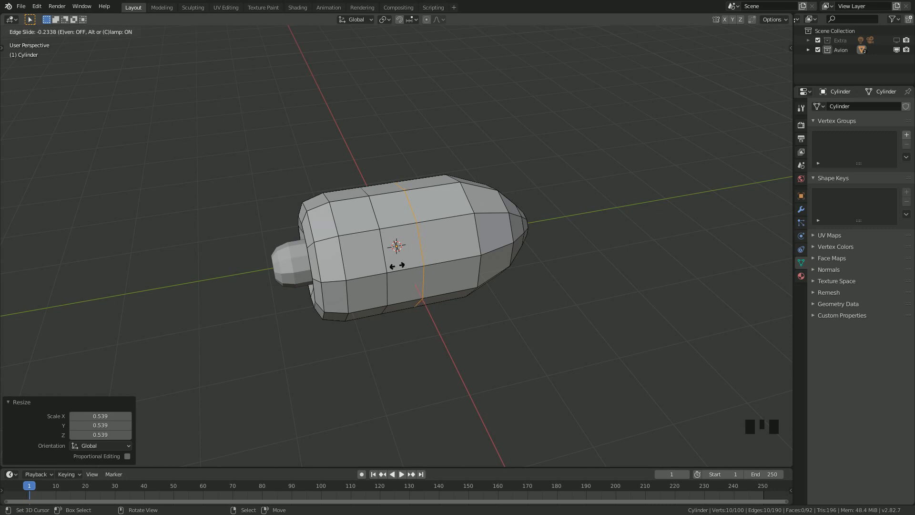
left_click(394, 267)
In face selection, select the two top faces behind the new loop cut and extrude them about 0.492 m upward
middle_click_drag(467, 286, 111, 65)
left_click(82, 32)
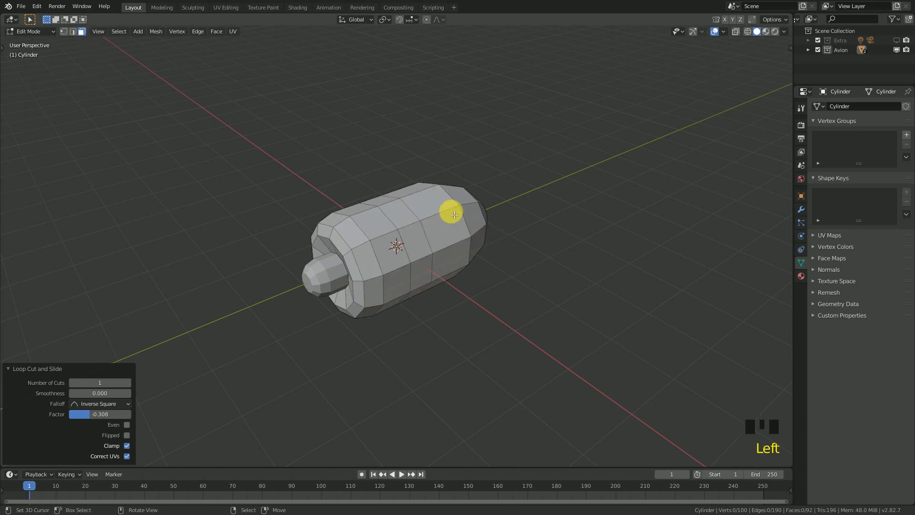
right_click(434, 207)
mouse_move(416, 220)
middle_mouse_down()
mouse_move(441, 244)
mouse_move(525, 262)
mouse_move(403, 223)
middle_mouse_up()
right_click(395, 190, "shift")
key("e")
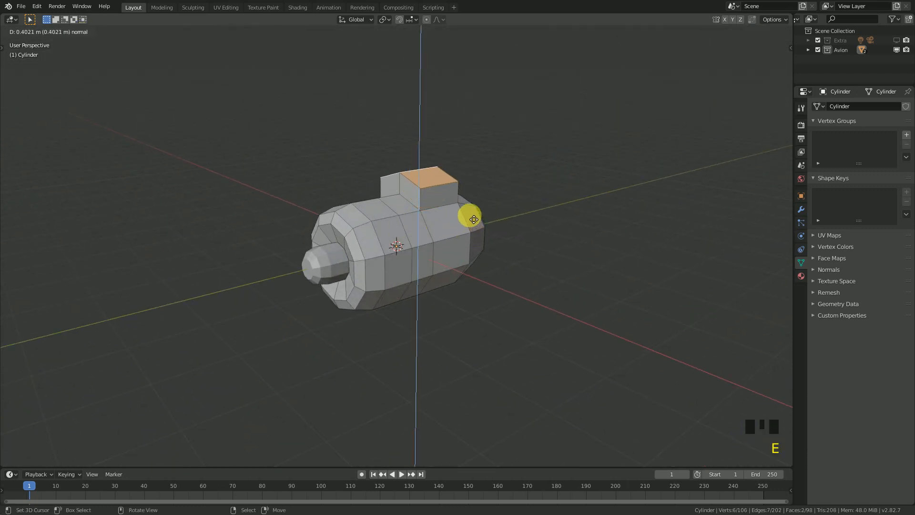
left_click(473, 216)
Narrow the raised top faces by scaling them along the Y axis in the right side view
key("KP_3")
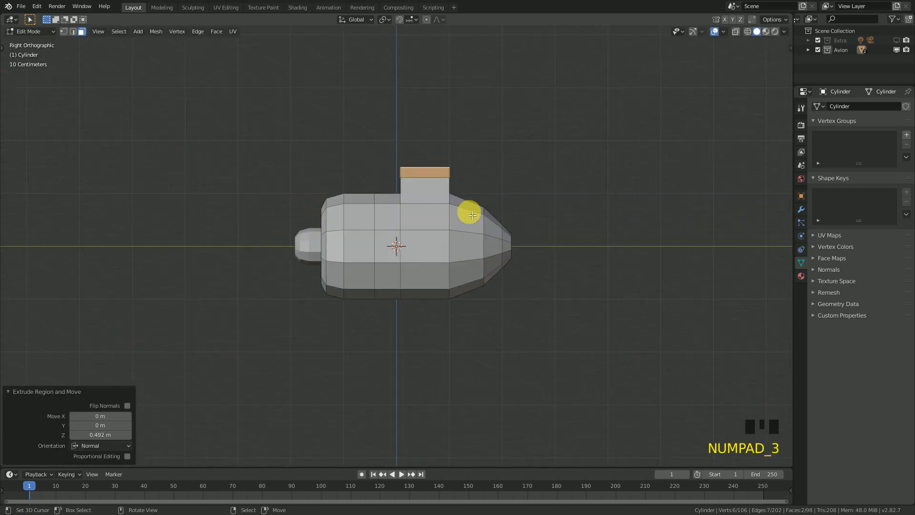
scroll(476, 218, "up", 2)
key("s")
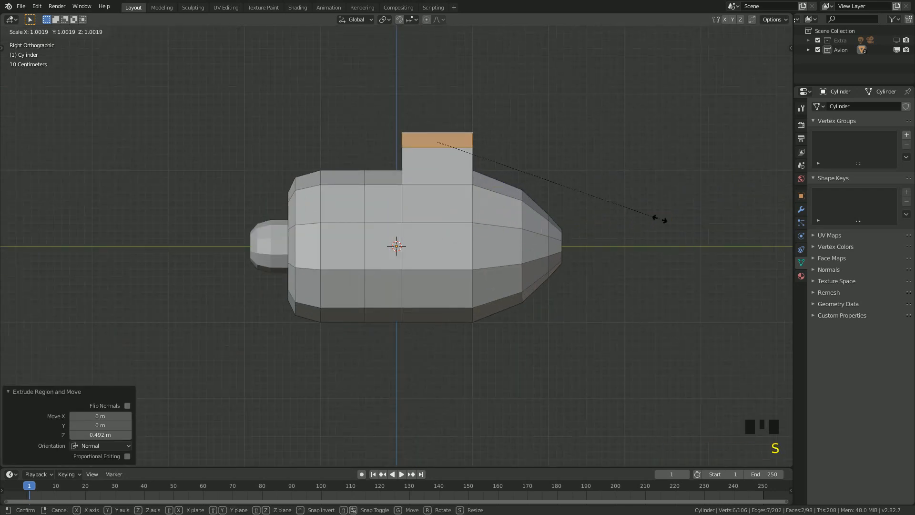
key("y")
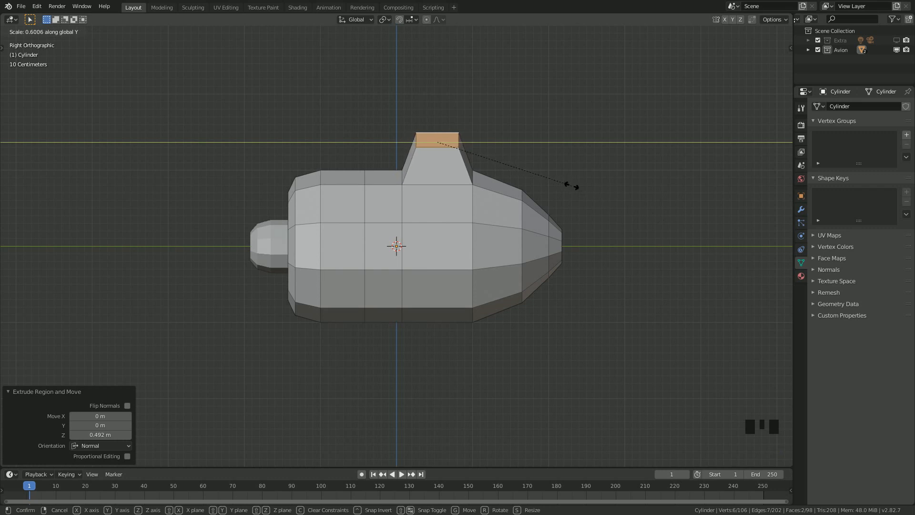
left_click(548, 202)
Undo the Y scaling, the upward extrusion and the selection of the top faces
middle_click_drag(547, 202, 501, 256)
key("ctrl+z")
key("ctrl+z")
key("ctrl+z")
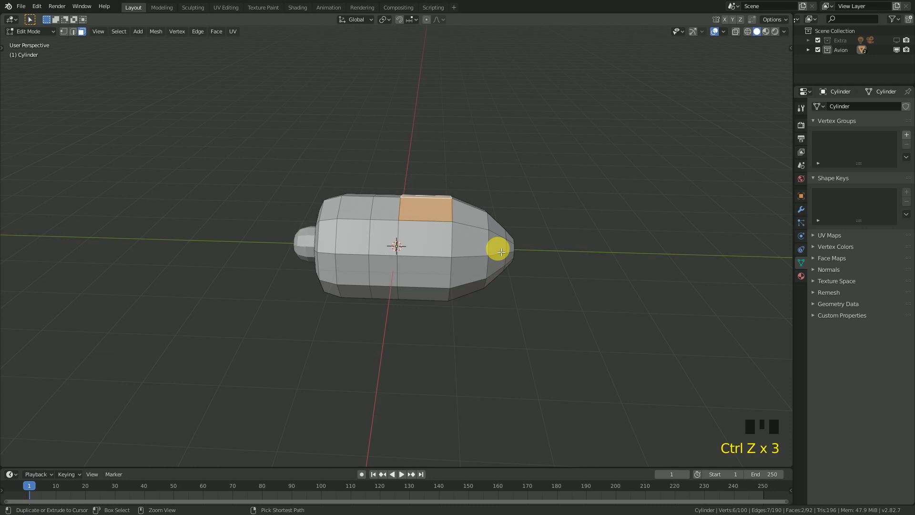
key("ctrl+z")
key("ctrl+z")
In vertex selection, select the edge loop around the middle of the fuselage and slide it toward the tail with a factor of about 0.912
middle_click_drag(405, 226, 421, 217)
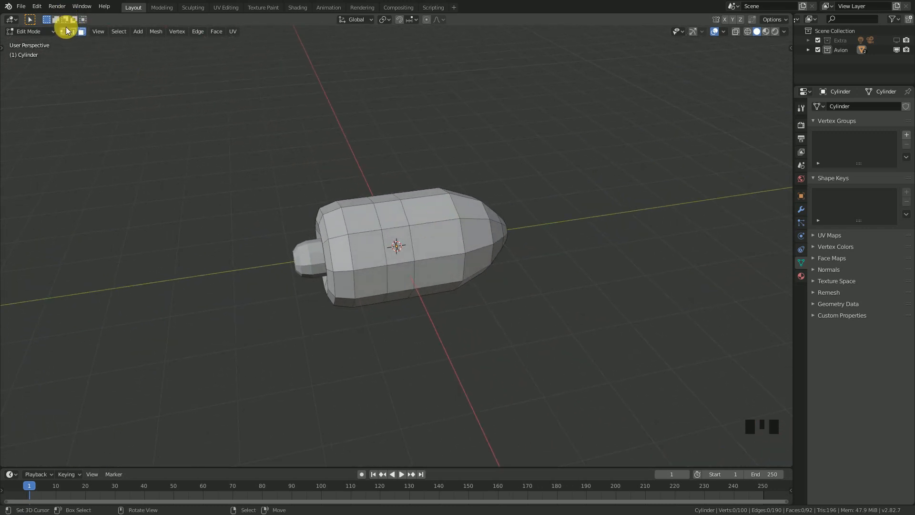
right_click(409, 210, "alt")
middle_click_drag(408, 210, 386, 204)
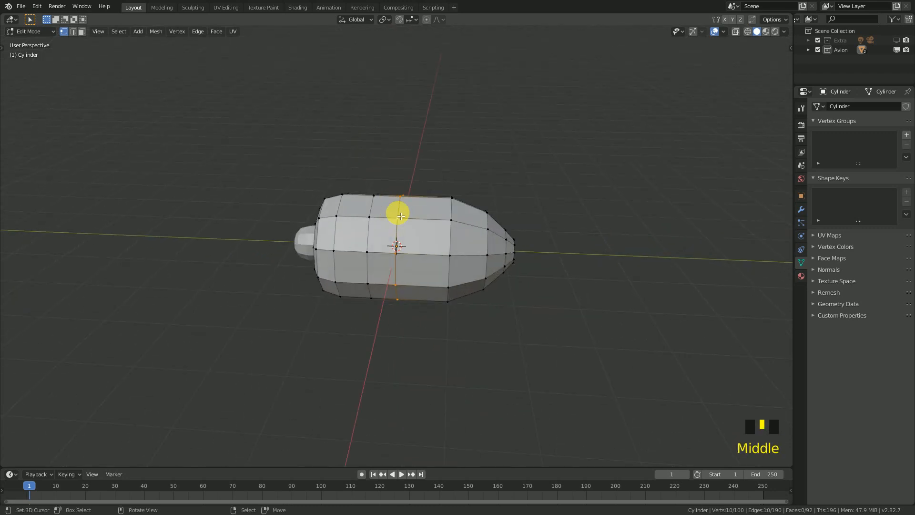
scroll(423, 232, "up", 2)
key("g")
key("g")
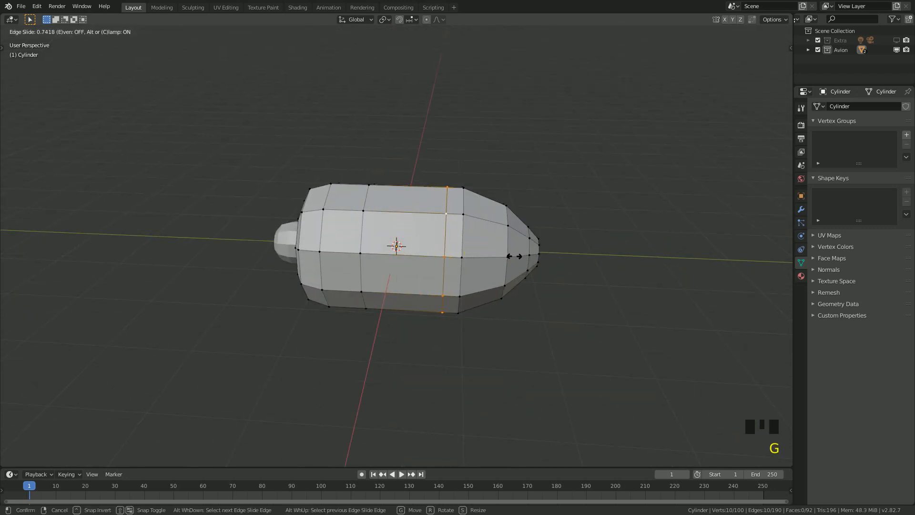
left_click(477, 247)
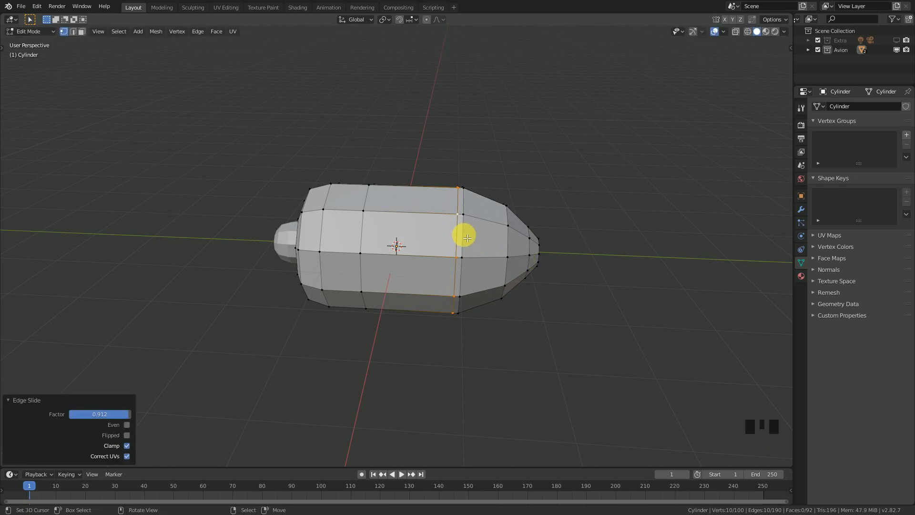
Select the edge loop where the tail taper begins and move it about 0.356 m along Y toward the tail
right_click(470, 239, "alt")
key("g")
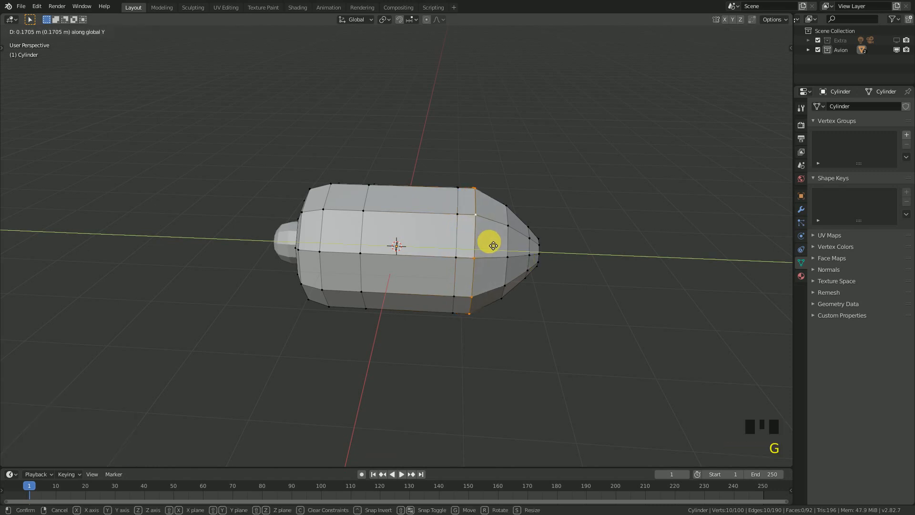
left_click(503, 248)
Add a loop cut around the middle of the fuselage, slid with a factor of about 0.164
middle_click_drag(419, 239, 416, 276)
key("ctrl+r")
left_click(405, 274)
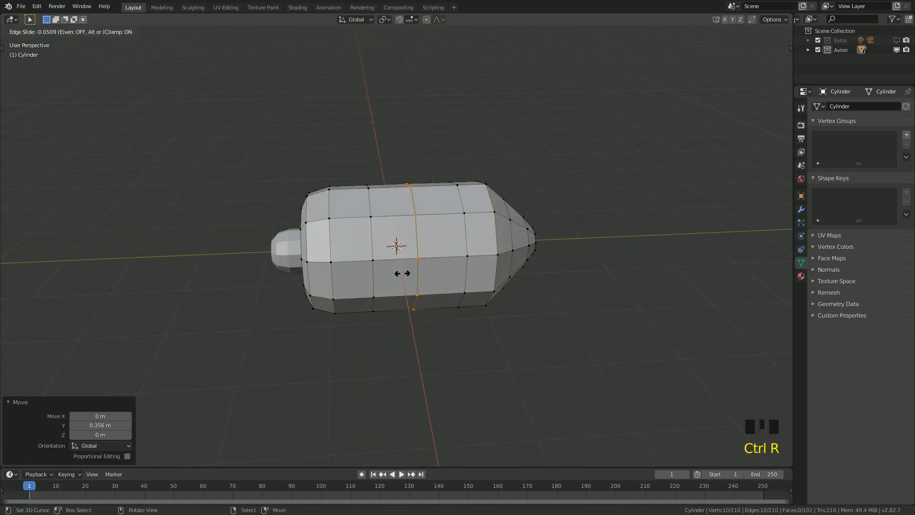
left_click(399, 276)
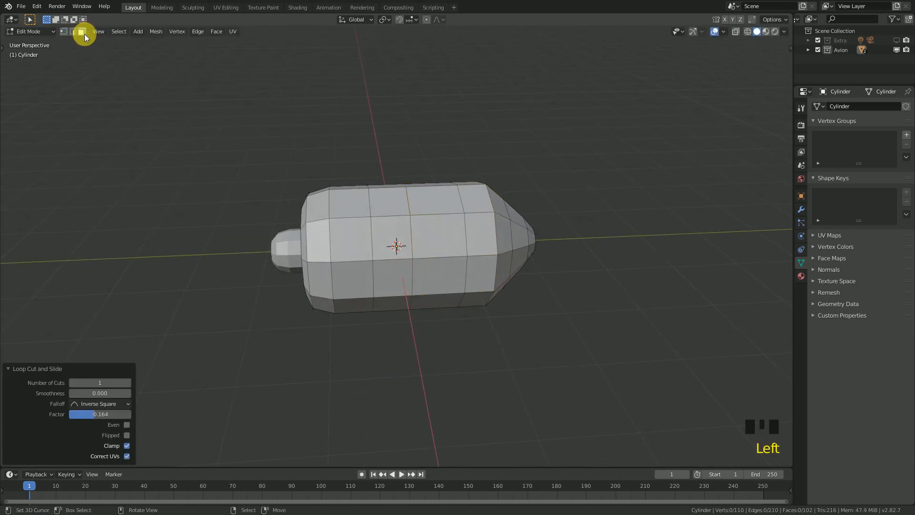
In face selection, select the two top faces behind the new loop cut and extrude them upward about 0.653 m
right_click(420, 208)
middle_click_drag(441, 220, 510, 247)
right_click(407, 174, "shift")
middle_click_drag(478, 210, 428, 180)
key("e")
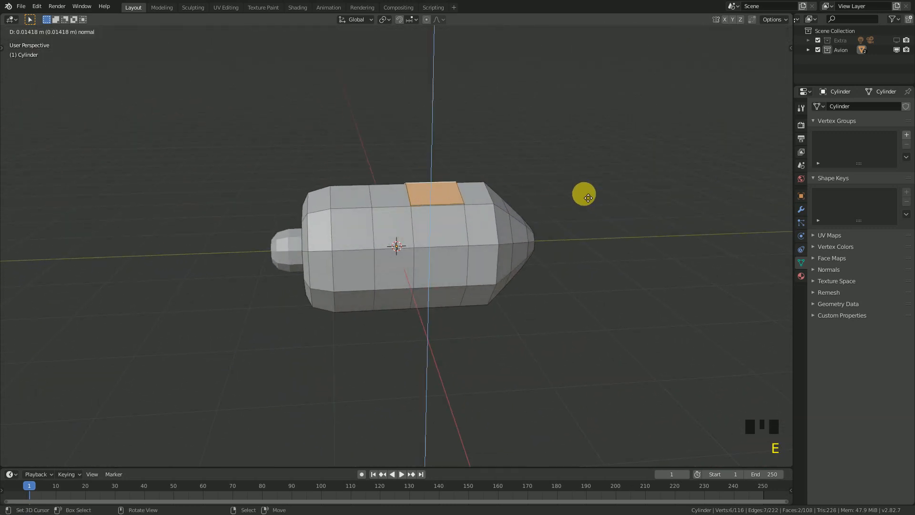
left_click(570, 154)
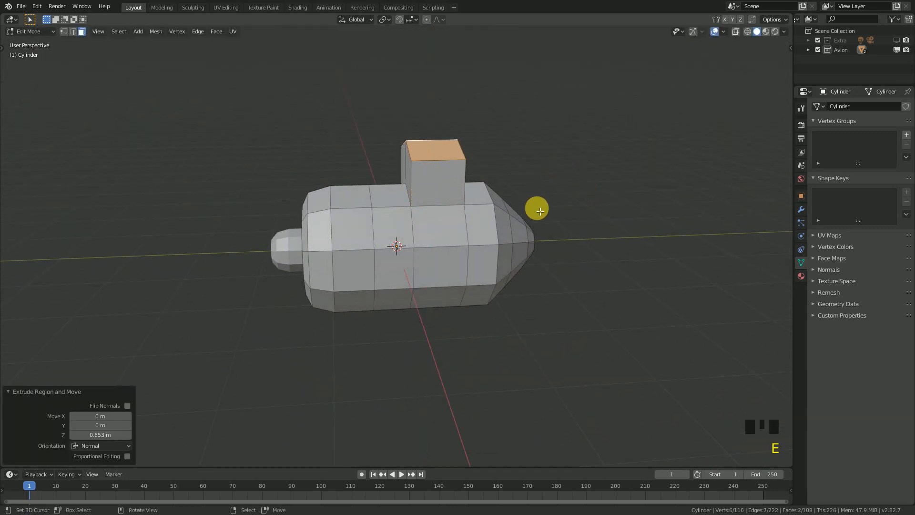
In the right side view, scale the raised top faces by about 0.68 along Y and lower them about 0.233 m along Z
key("KP_1")
key("KP_3")
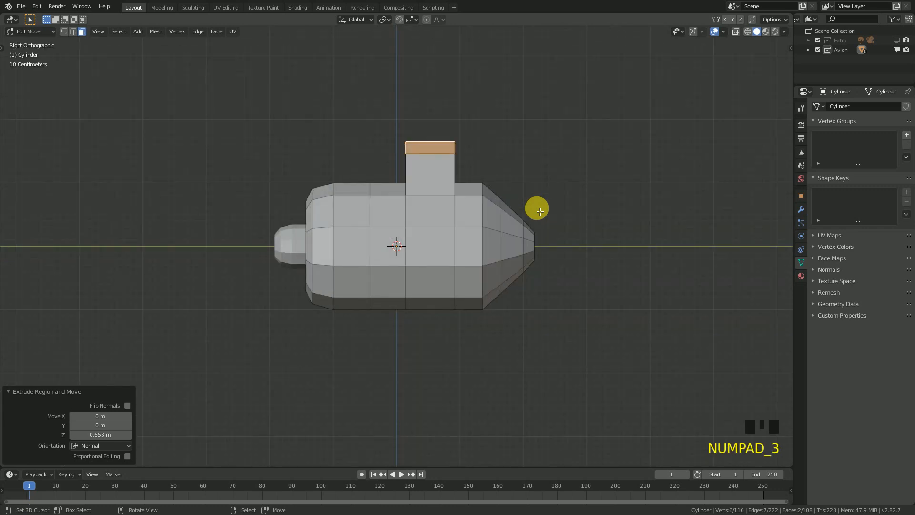
key("s")
key("x")
key("y")
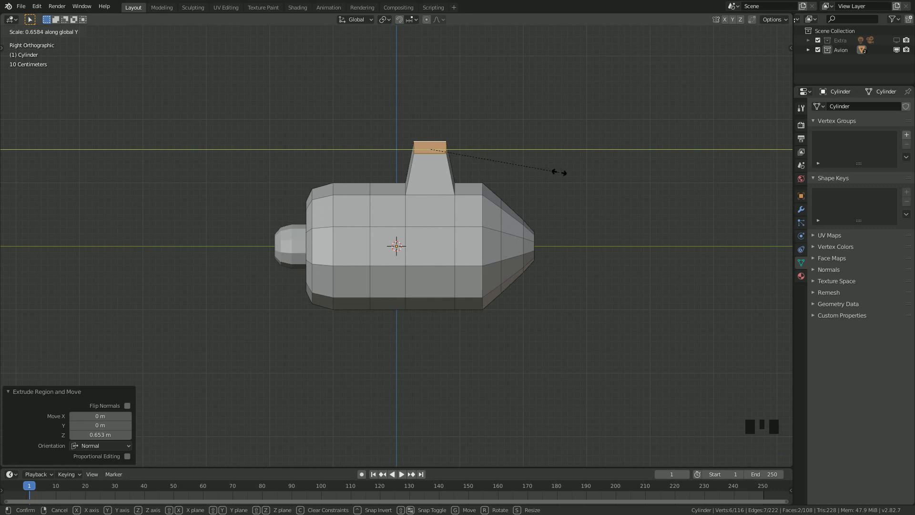
left_click(563, 171)
key("g")
key("z")
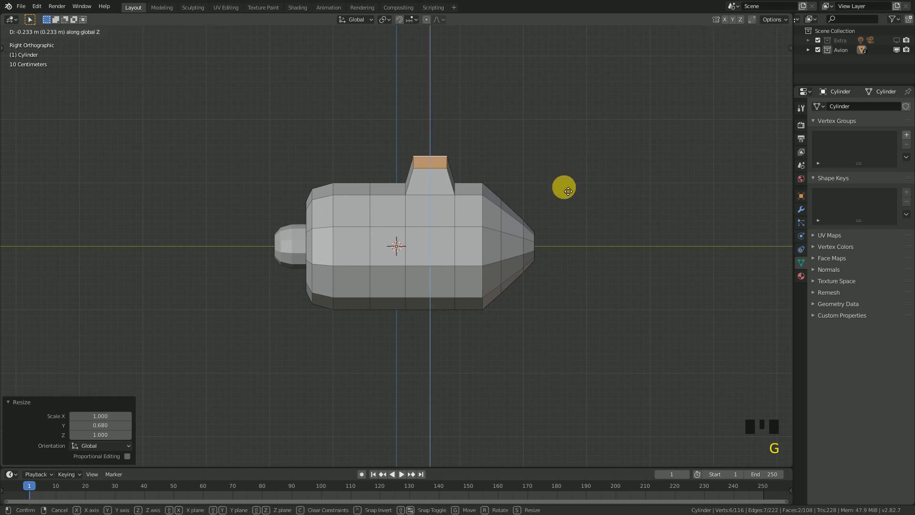
left_click(567, 191)
scroll(555, 190, "up", 3)
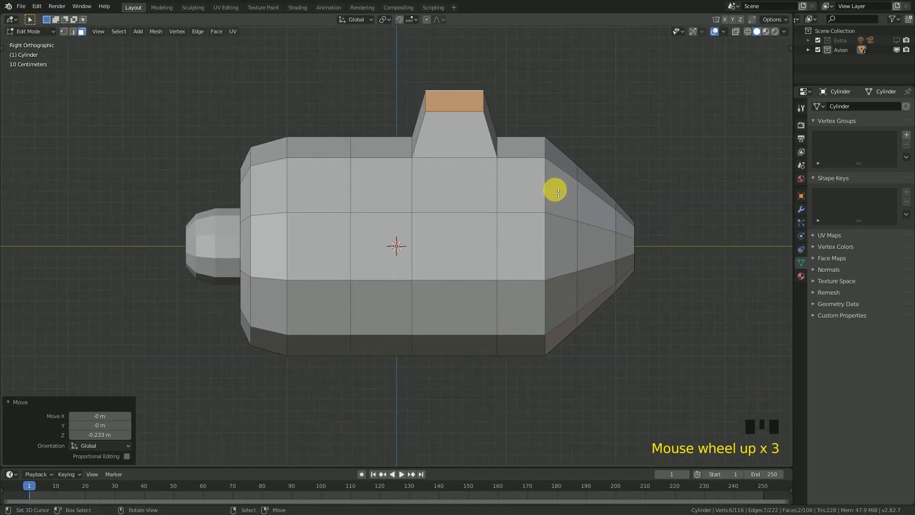
key("g")
key("y")
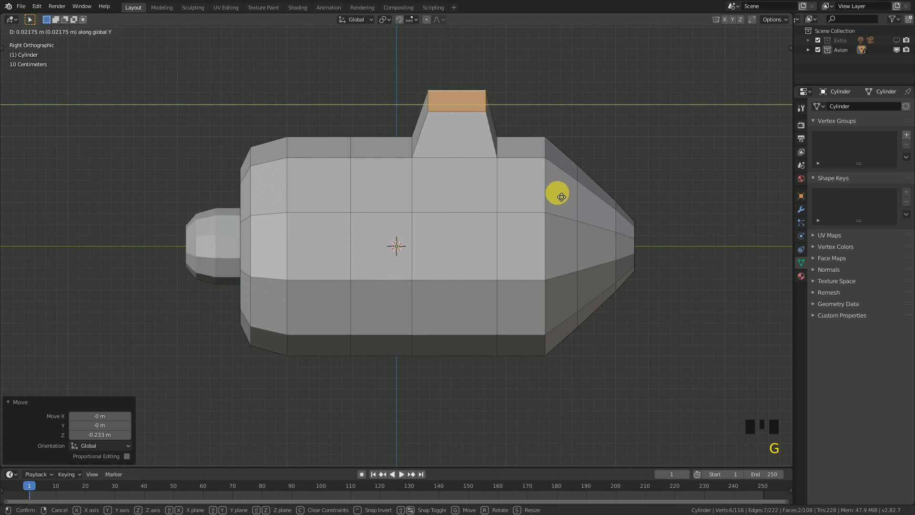
right_click(561, 196)
Narrow the cabin's top faces by scaling them along the X axis
scroll(435, 180, "down", 4)
middle_click_drag(435, 179, 542, 207)
scroll(523, 217, "up", 3)
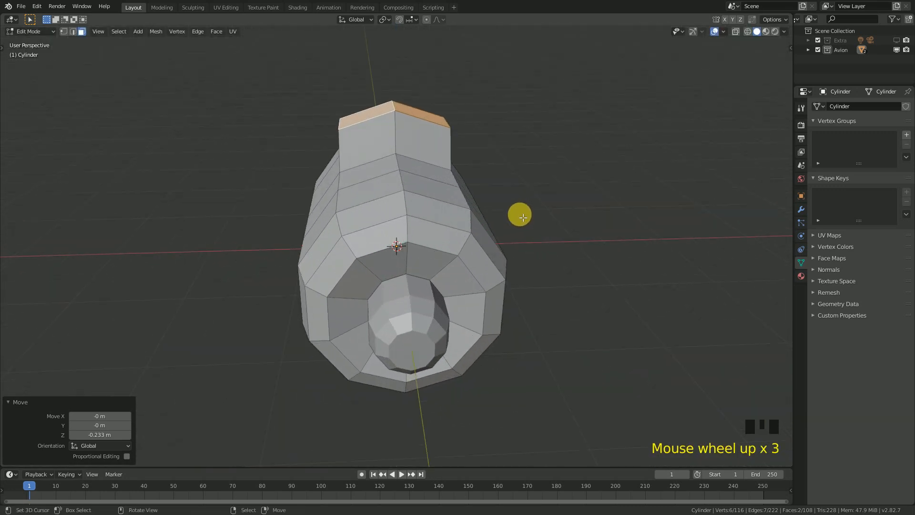
scroll(570, 209, "down", 2)
key("s")
key("x")
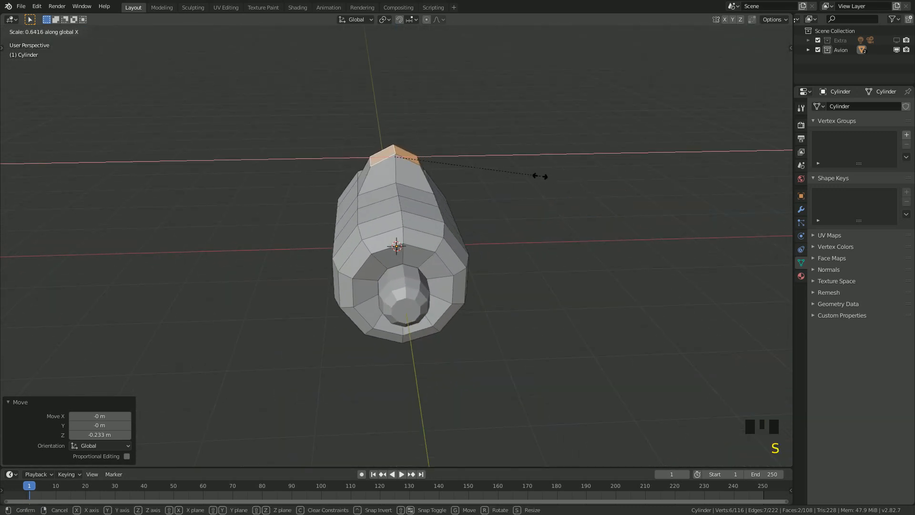
left_click(548, 178)
Select the end face of the tail, switch to the right side view and enable proportional editing
middle_click_drag(453, 224, 490, 262)
right_click(486, 265)
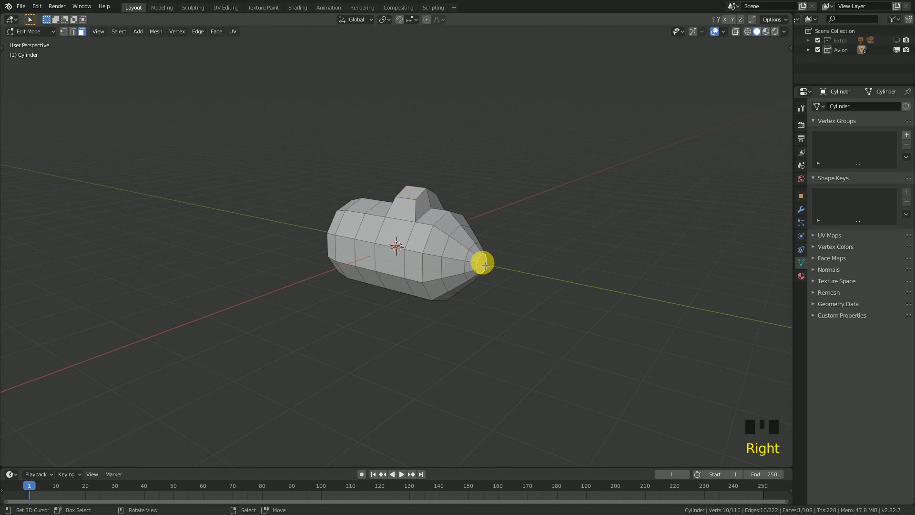
key("KP_3")
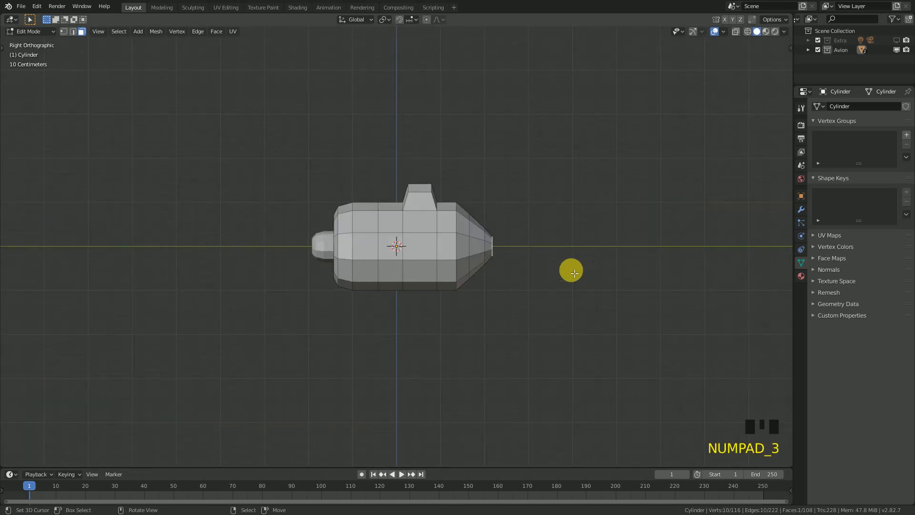
scroll(569, 280, "up", 1)
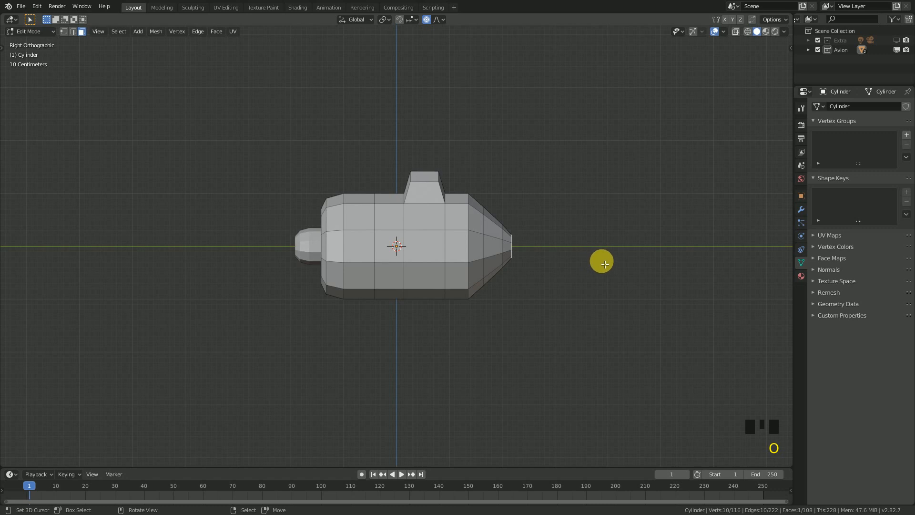
key("g")
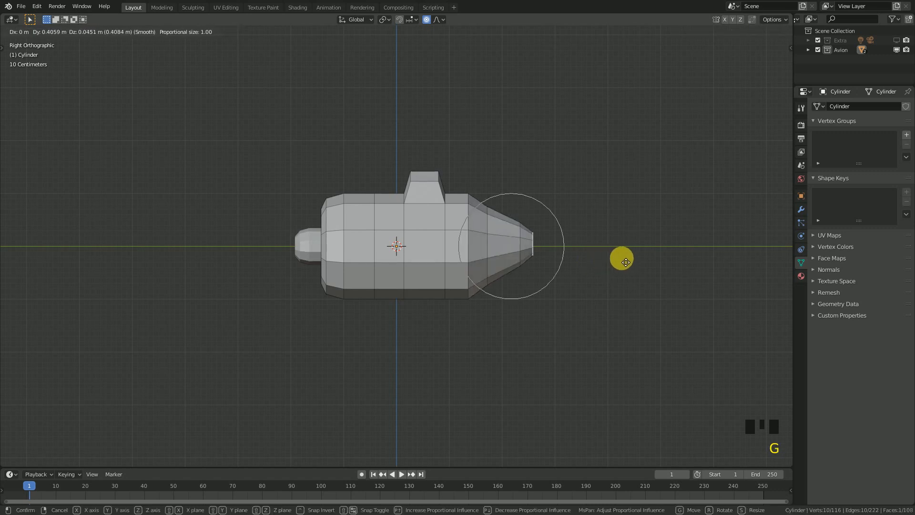
key("y")
scroll(624, 263, "down", 5)
scroll(621, 262, "up", 3)
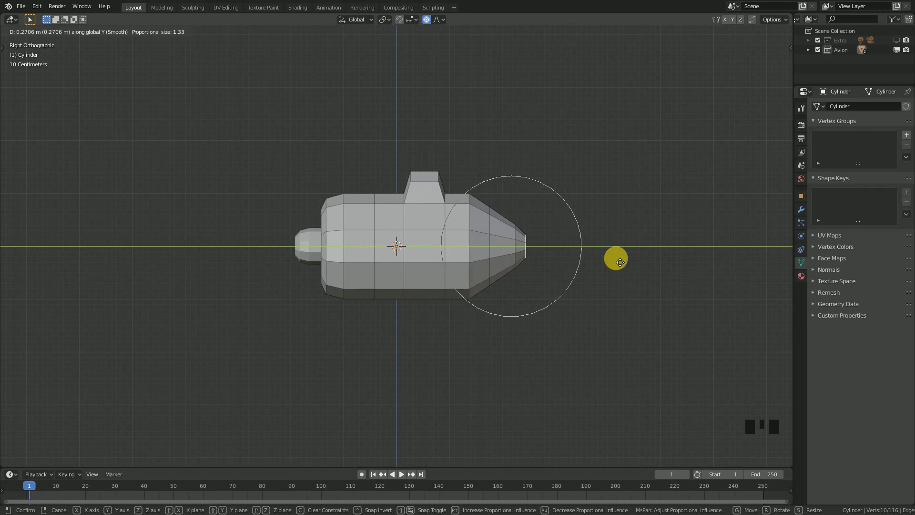
key("s")
key("x")
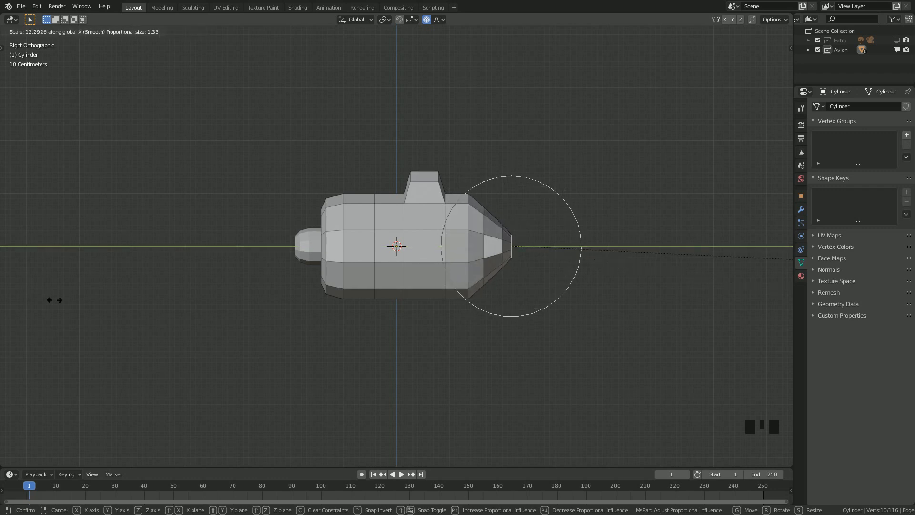
left_click(654, 270)
Move the tail's end face about 0.325 m along Y with proportional size 1.331, and scale it by about 0.527 along Y with size 2.144
key("g")
key("y")
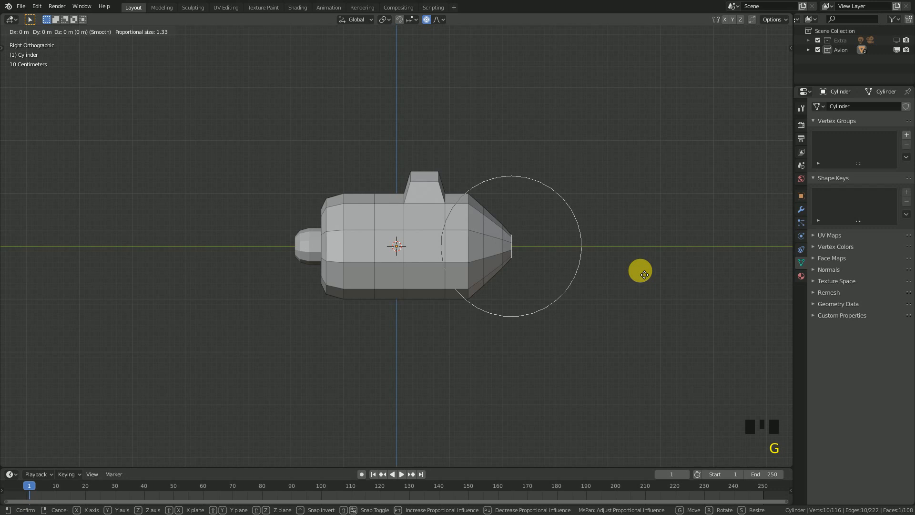
left_click(660, 274)
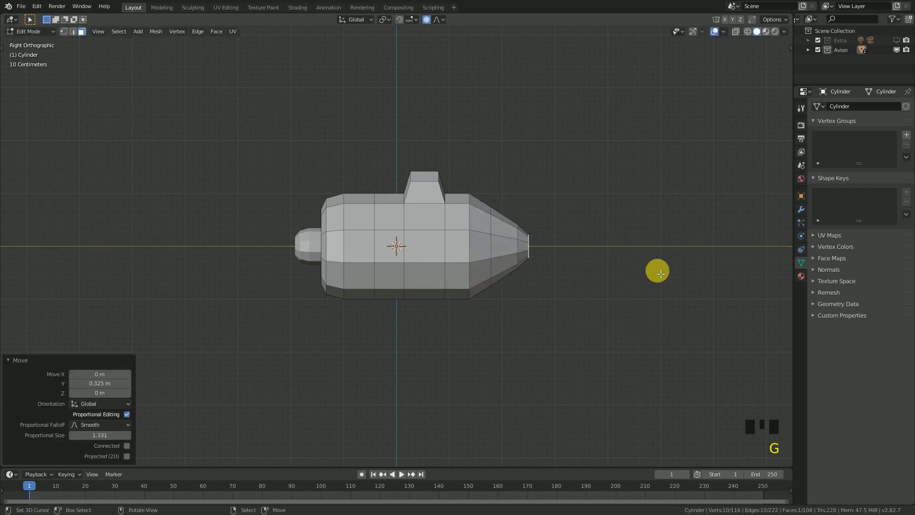
key("s")
key("y")
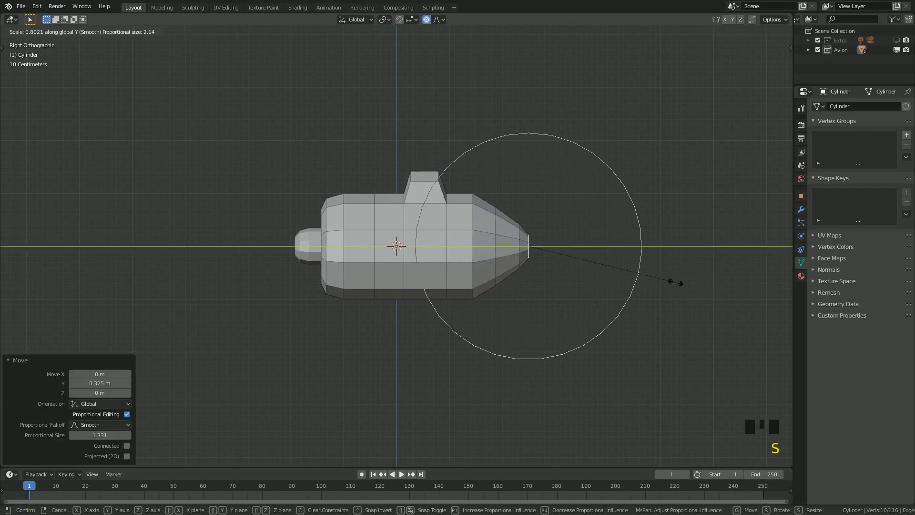
left_click(624, 272)
Select the six upright faces around the cabin: its front, back and both sides
scroll(516, 251, "down", 1)
middle_click_drag(517, 251, 442, 241)
scroll(524, 284, "up", 3)
scroll(431, 237, "up", 1)
middle_click_drag(387, 194, 370, 184)
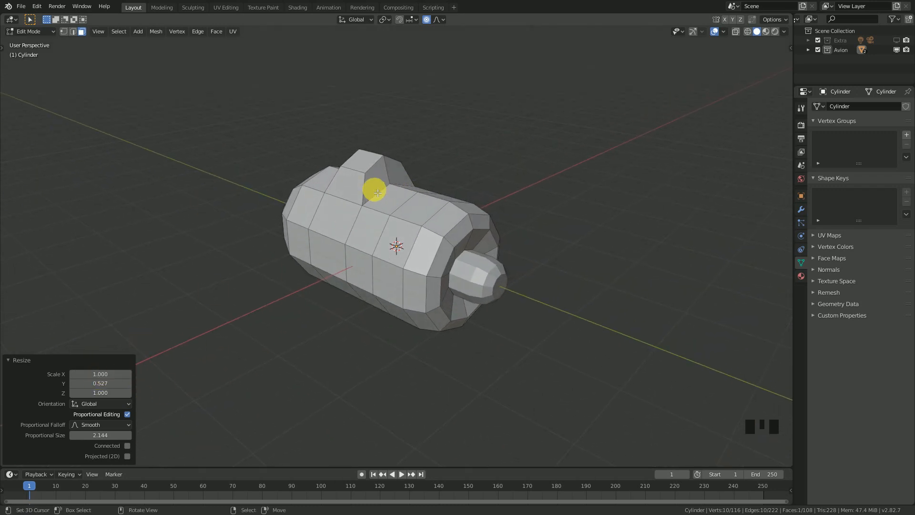
right_click(355, 184)
middle_click_drag(428, 221, 376, 176)
right_click(382, 177, "shift")
right_click(445, 184, "shift")
middle_click_drag(445, 184, 327, 286)
right_click(436, 204, "shift")
right_click(449, 196, "shift")
Inset the selected cabin faces about 0.062 m, with Individual enabled and Interpolate disabled, to form separate window panes
scroll(397, 257, "up", 3)
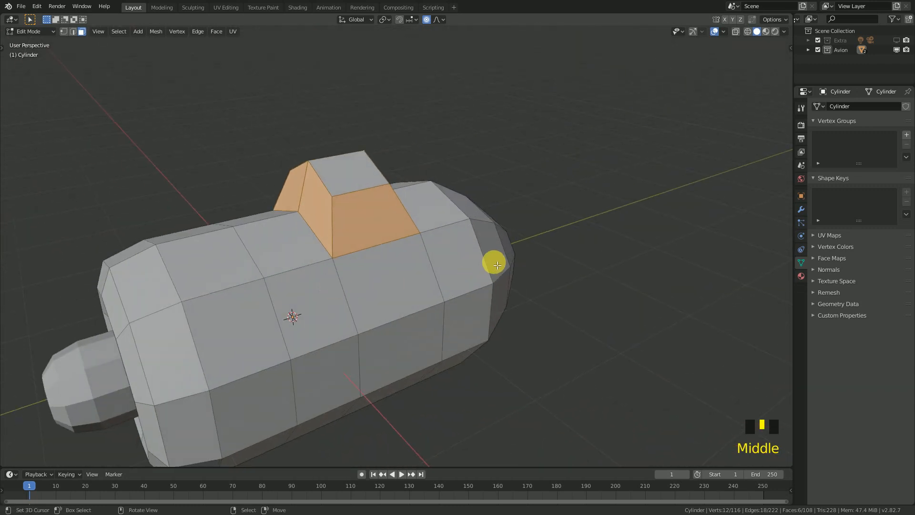
key("i")
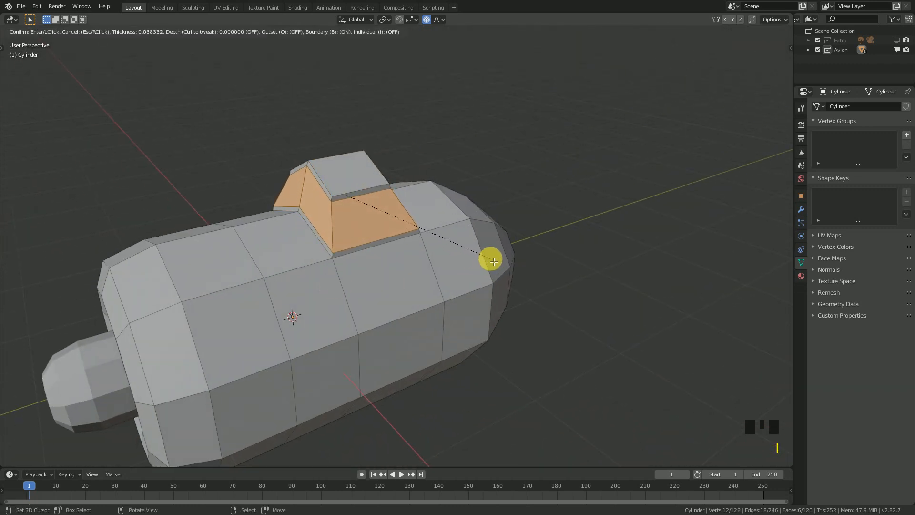
left_click(487, 262)
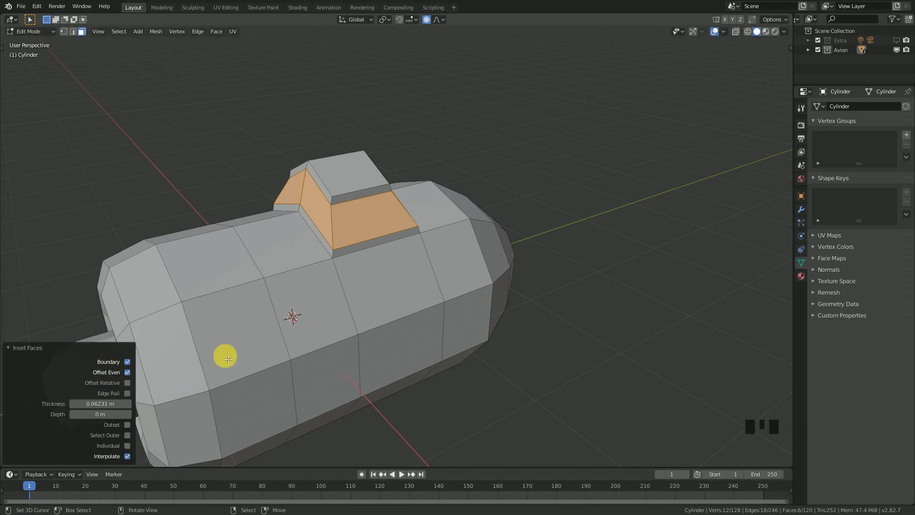
middle_click_drag(300, 289, 126, 373)
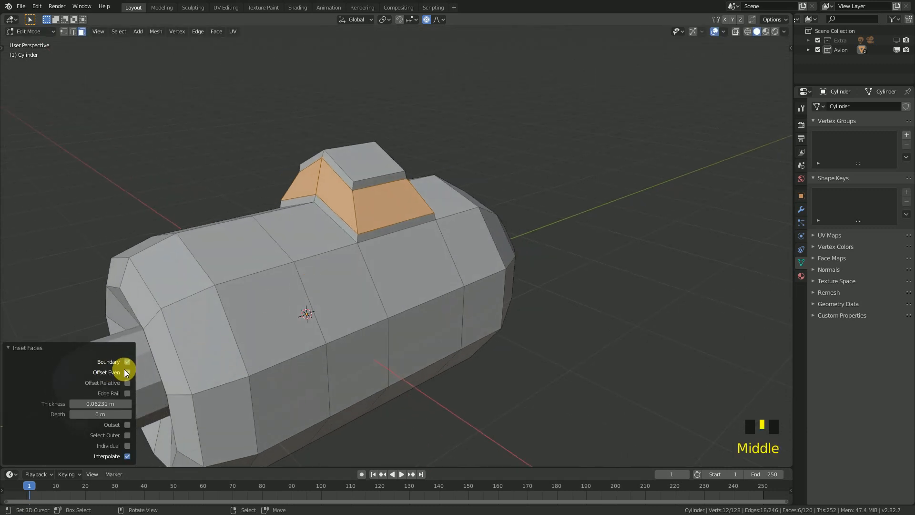
left_click(128, 456)
left_click(127, 446)
middle_click_drag(389, 276, 476, 280)
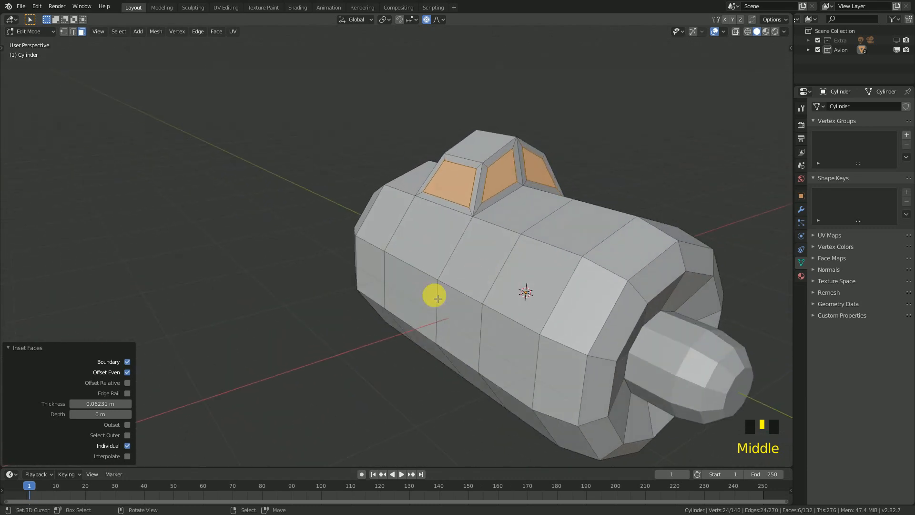
Adjust the thickness of the window inset, trying 0.03 m and settling on 0.04 m
left_click(107, 404)
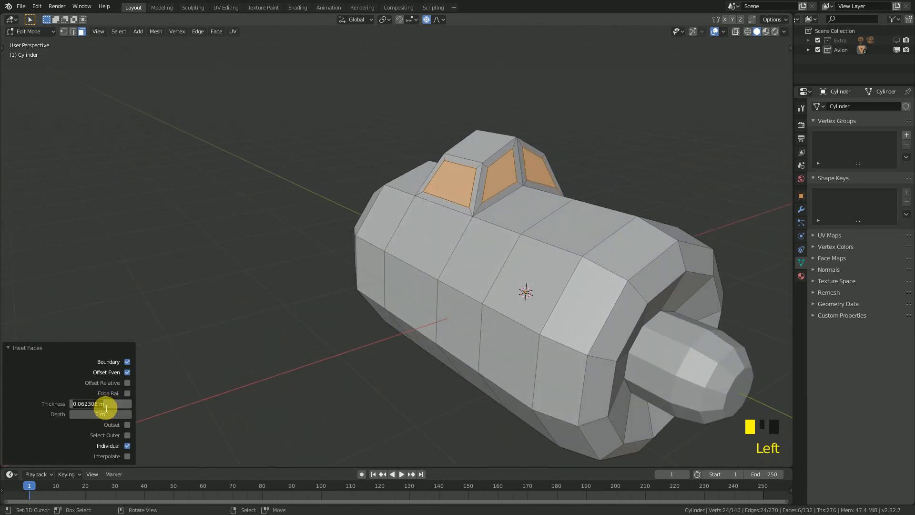
type(".03")
key("Return")
left_click(107, 404)
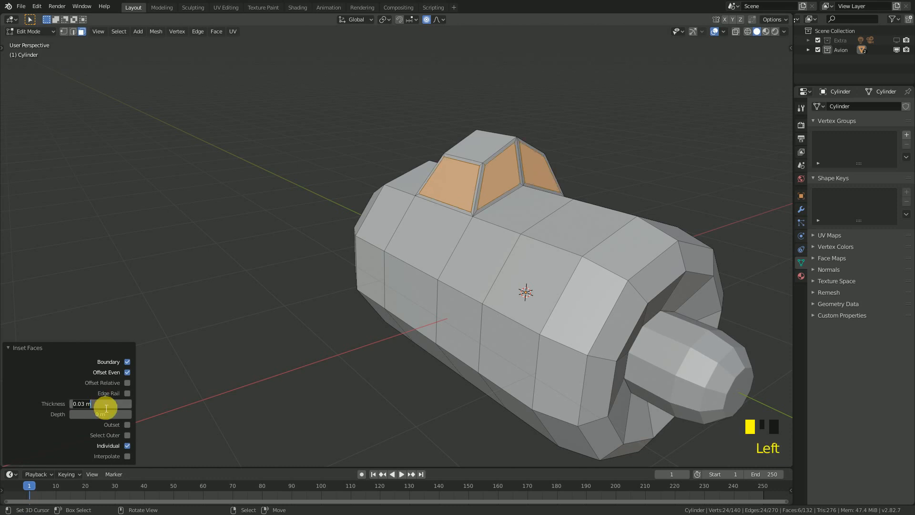
key("Return")
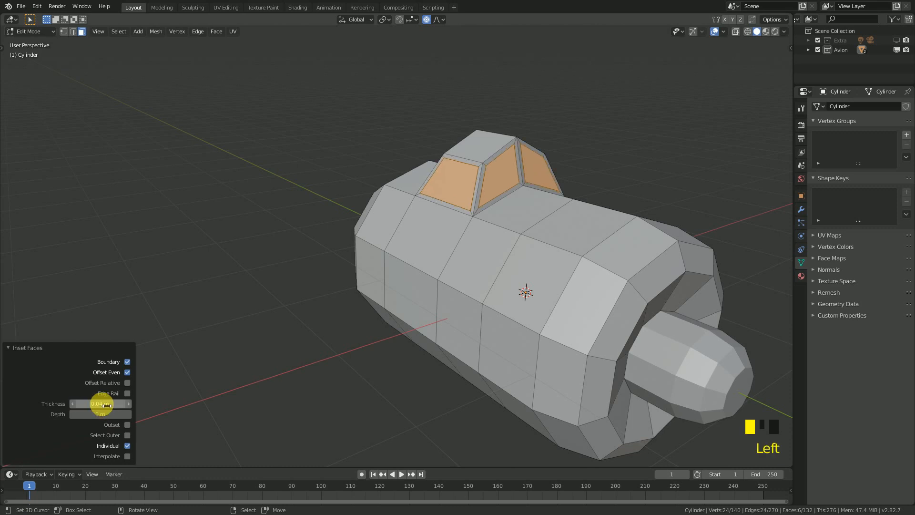
scroll(500, 205, "down", 4)
middle_click_drag(505, 207, 352, 228)
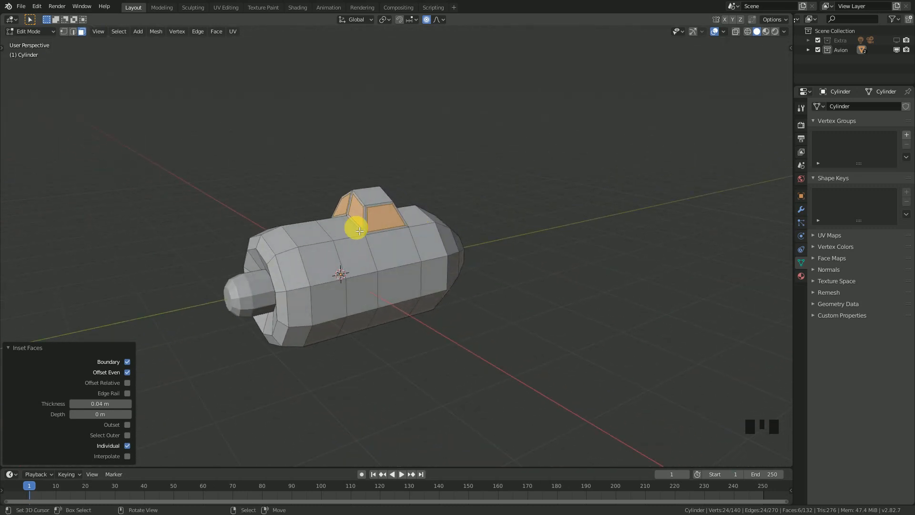
Leave mesh editing and examine the fuselage and the cabin's inset windows from several angles
scroll(379, 251, "down", 2)
middle_click_drag(376, 271, 394, 282)
key("Tab")
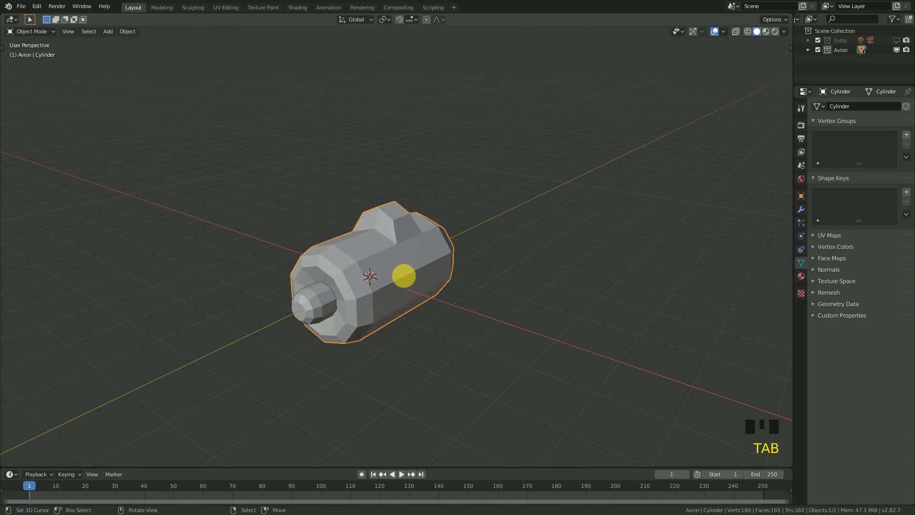
scroll(376, 282, "down", 1)
middle_click_drag(376, 281, 336, 314)
scroll(396, 283, "up", 1)
middle_click_drag(423, 284, 367, 257)
key("Tab")
Duplicate two vertices along the fuselage's side at wing height and connect the copies with an edge for the wing root
left_click(63, 31)
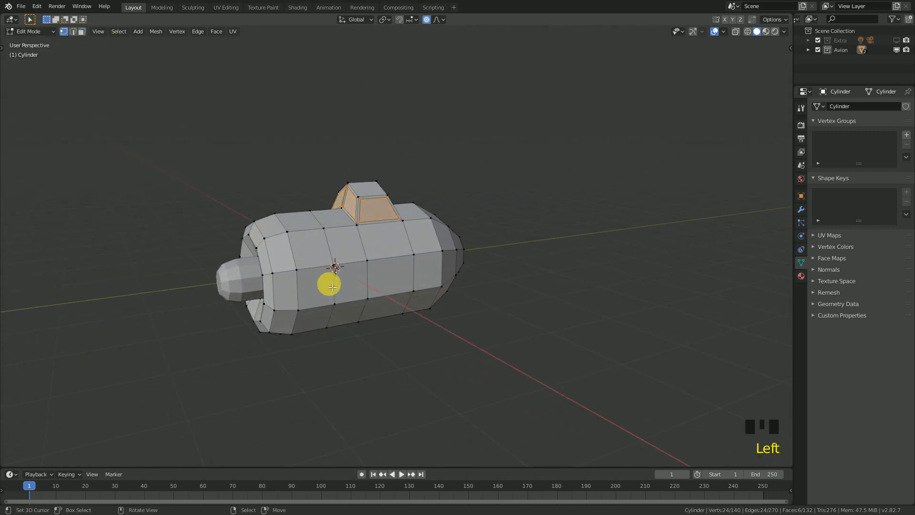
middle_click_drag(326, 290, 334, 276)
right_click(273, 265, "shift")
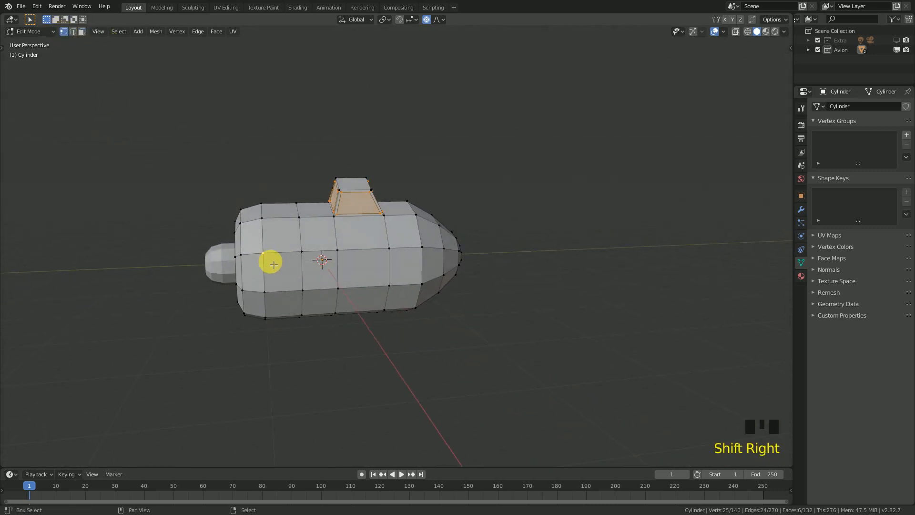
middle_click_drag(359, 267, 359, 304)
right_click(322, 270, "shift")
right_click(359, 290)
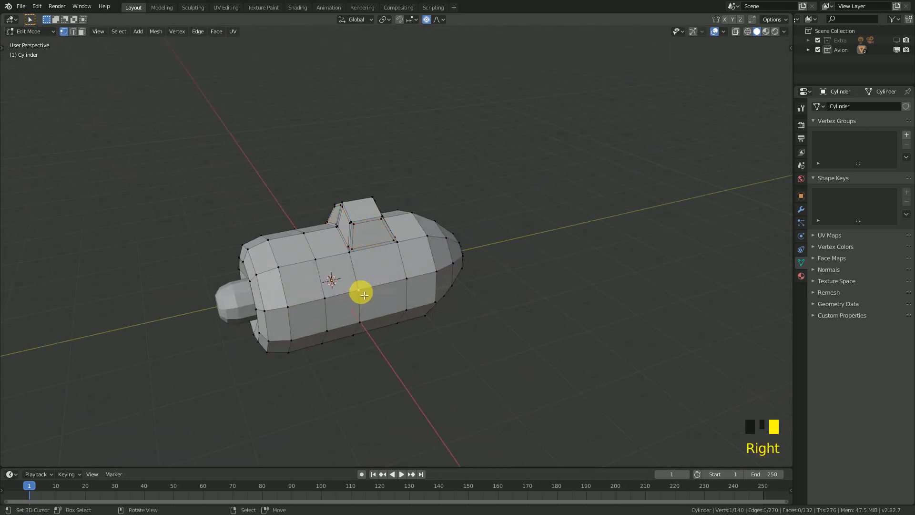
right_click(288, 307, "shift")
key("shift+d")
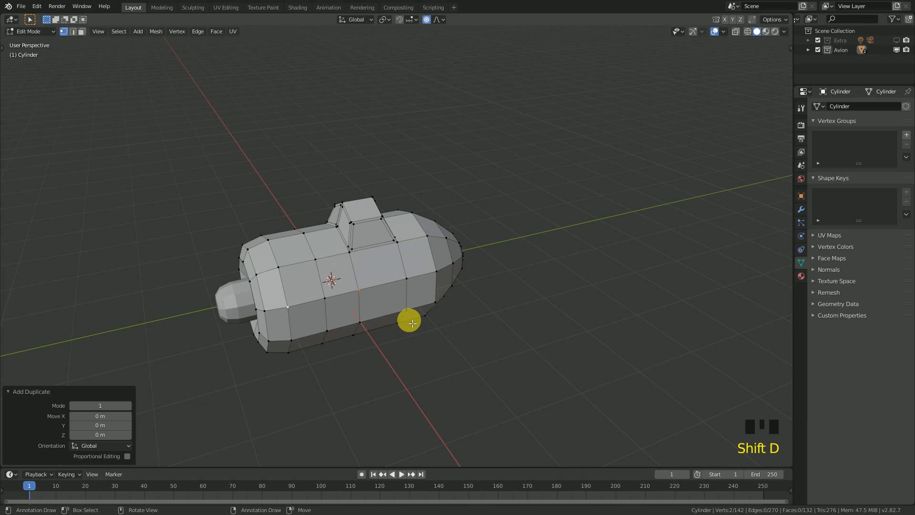
key("f")
Extrude the wing root edge outward along X in top view to form a flat rectangular wing
key("KP_7")
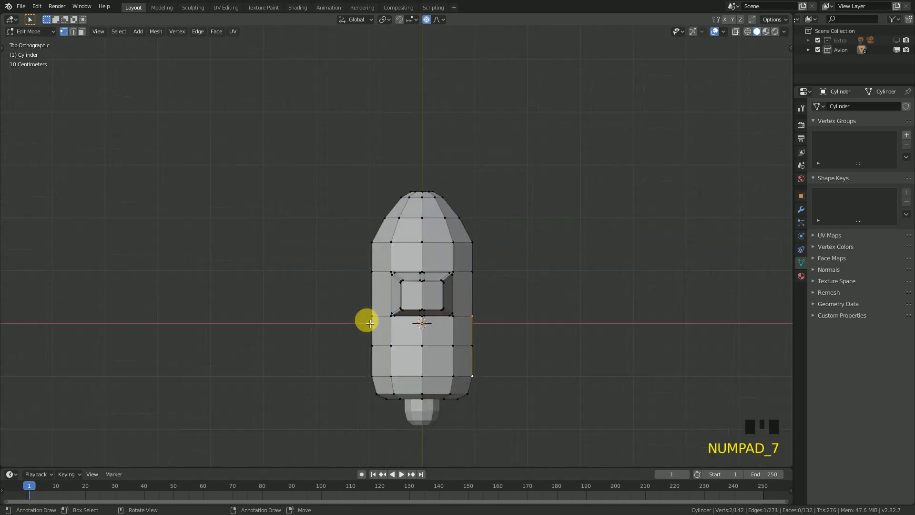
key("e")
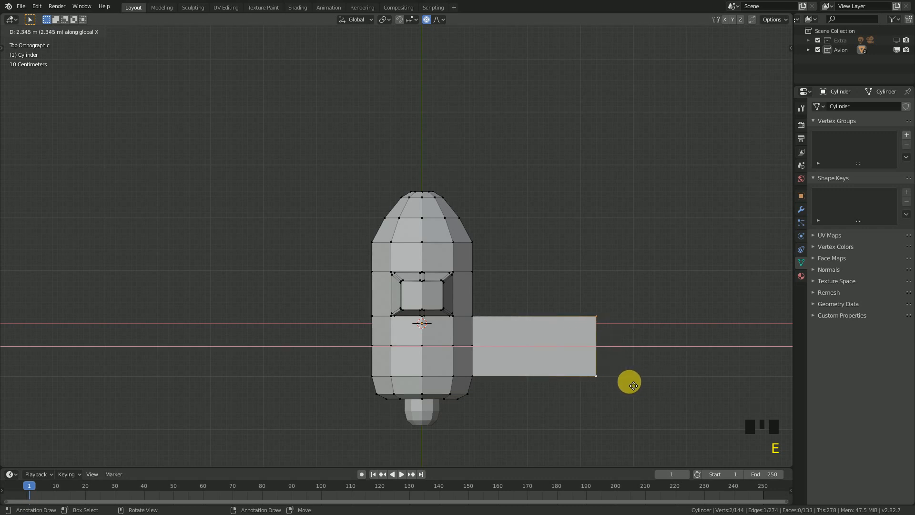
left_click(649, 386)
Select the whole wing plane, turn off proportional editing and move the plane about 0.162 m along Y
right_click(613, 378)
key("l")
key("g")
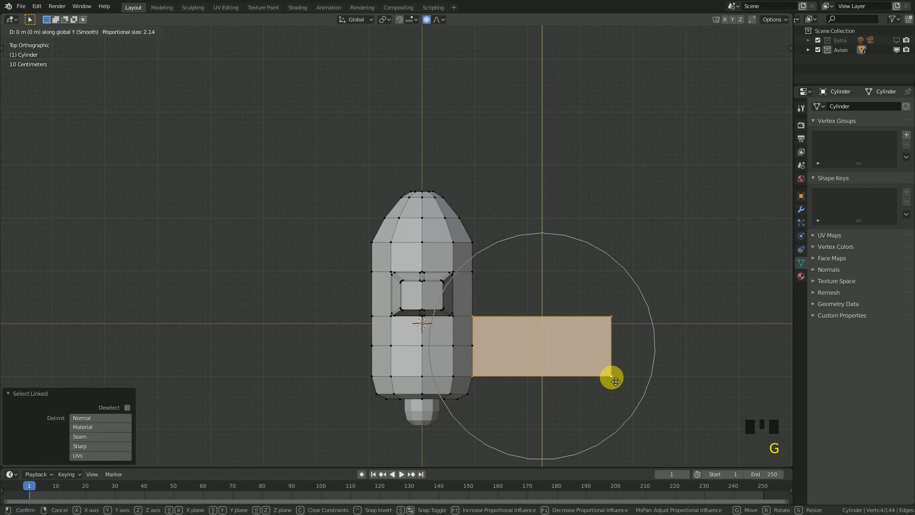
right_click(614, 387)
key("o")
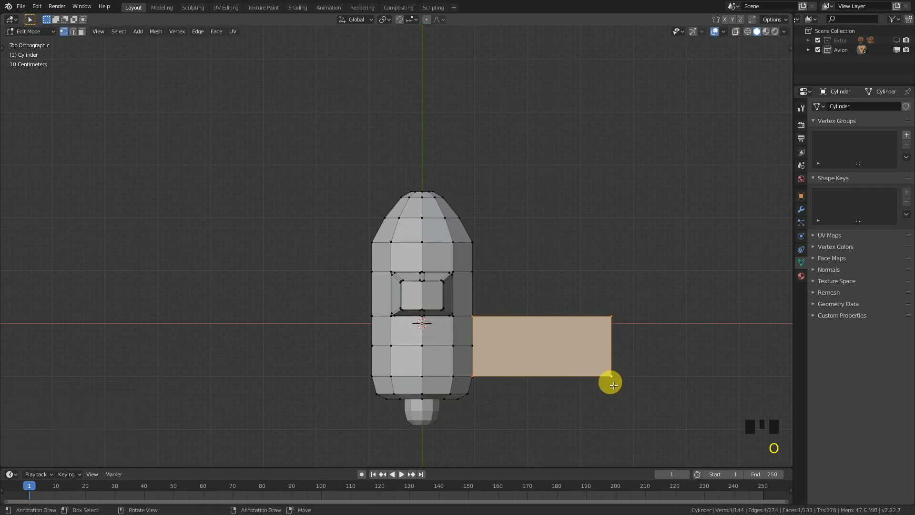
key("g")
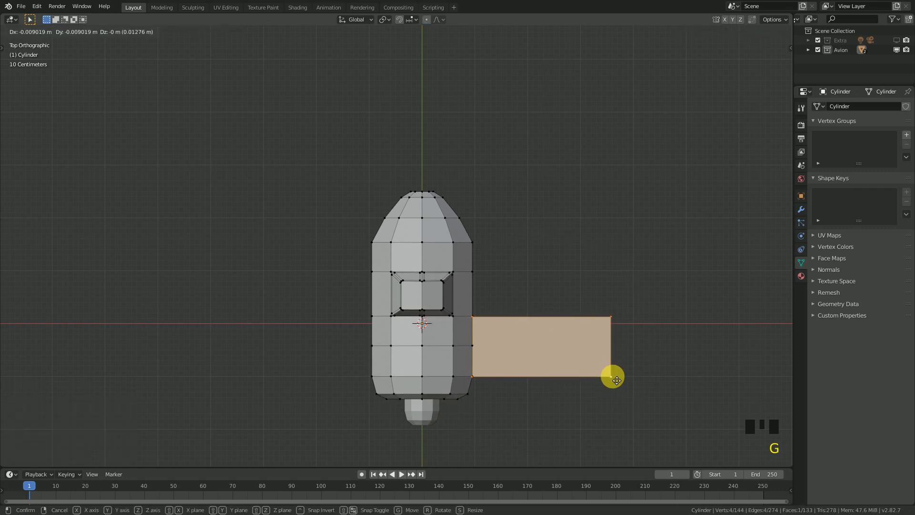
key("y")
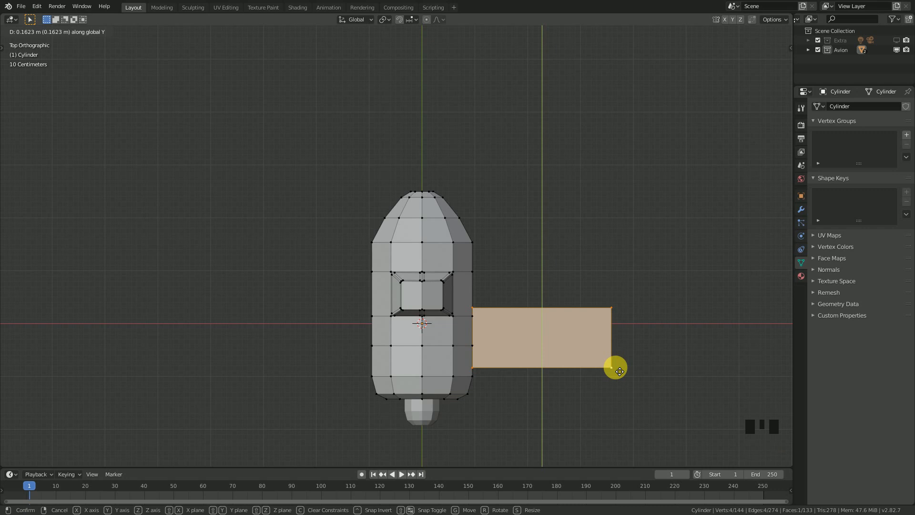
left_click(619, 371)
Scale the wing plane by about 0.807 along Y to narrow it
scroll(618, 362, "down", 2)
key("s")
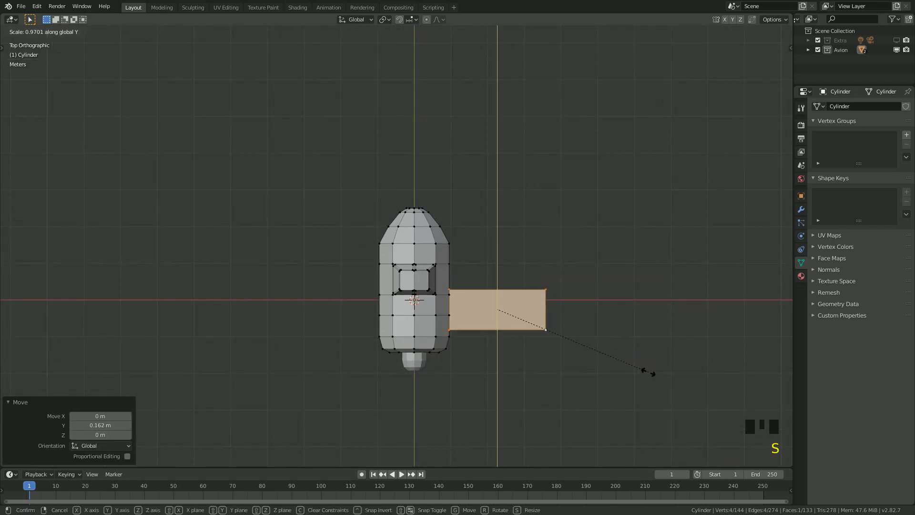
left_click(621, 362)
scroll(569, 346, "up", 3)
scroll(647, 379, "down", 1)
middle_click_drag(647, 378, 573, 324, "shift")
scroll(575, 324, "up", 4)
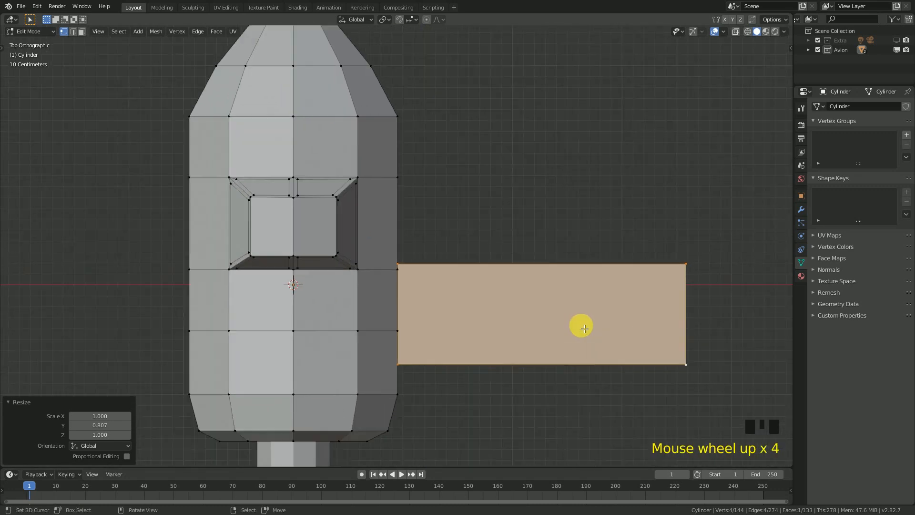
Select the whole linked wing plane and extrude it about 0.14 m downward to give the wing thickness
right_click(699, 370)
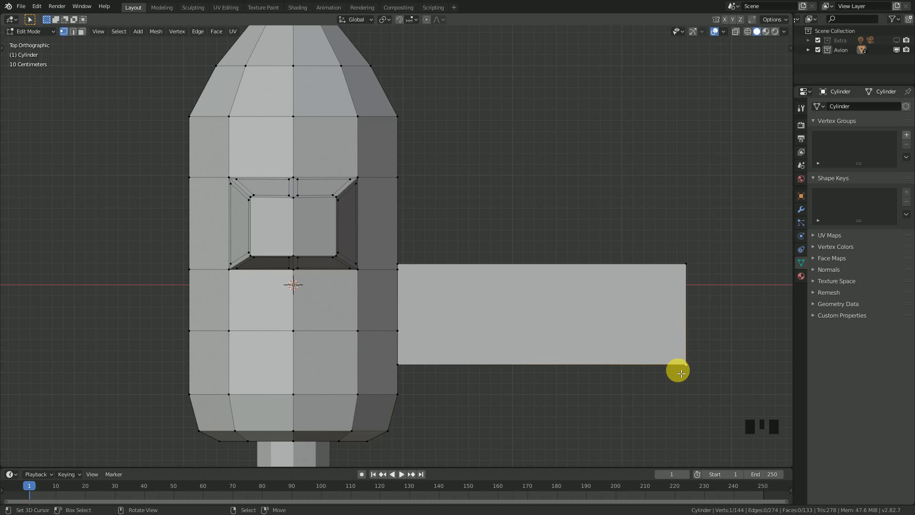
scroll(681, 373, "down", 3)
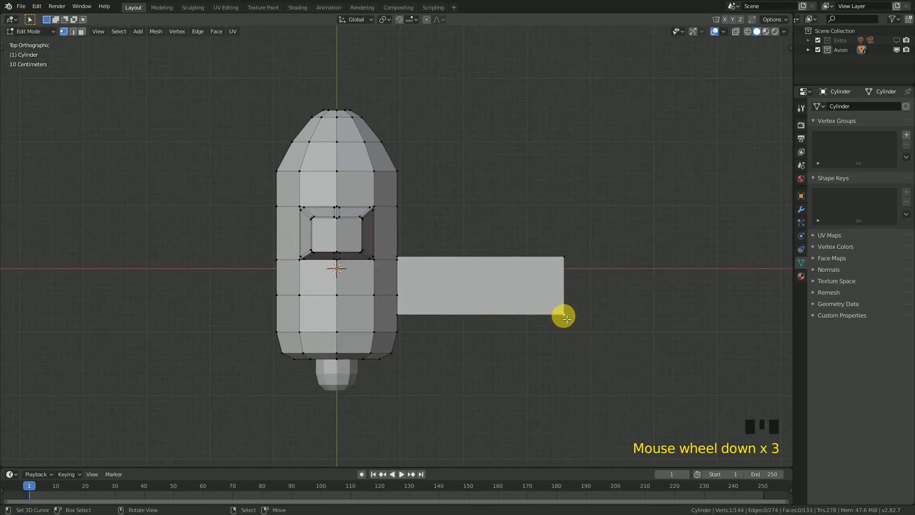
key("l")
middle_click_drag(562, 312, 515, 235)
scroll(516, 242, "up", 1)
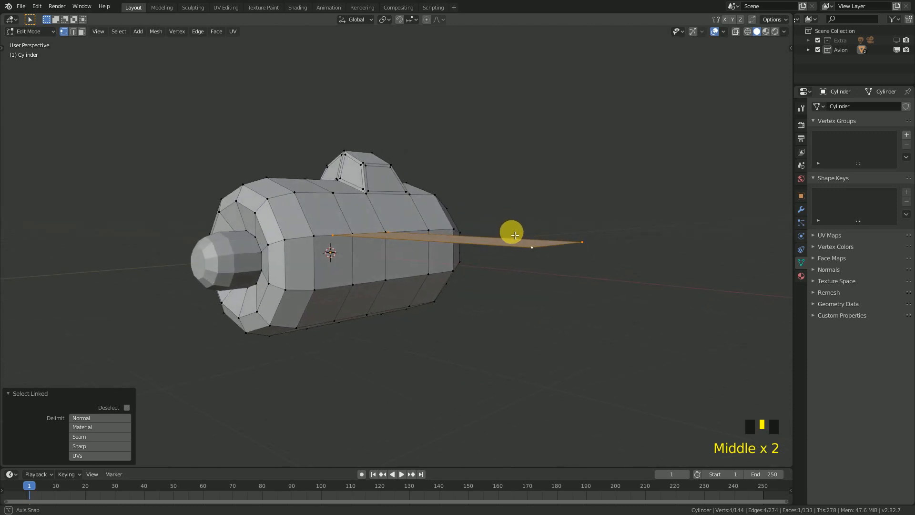
key("e")
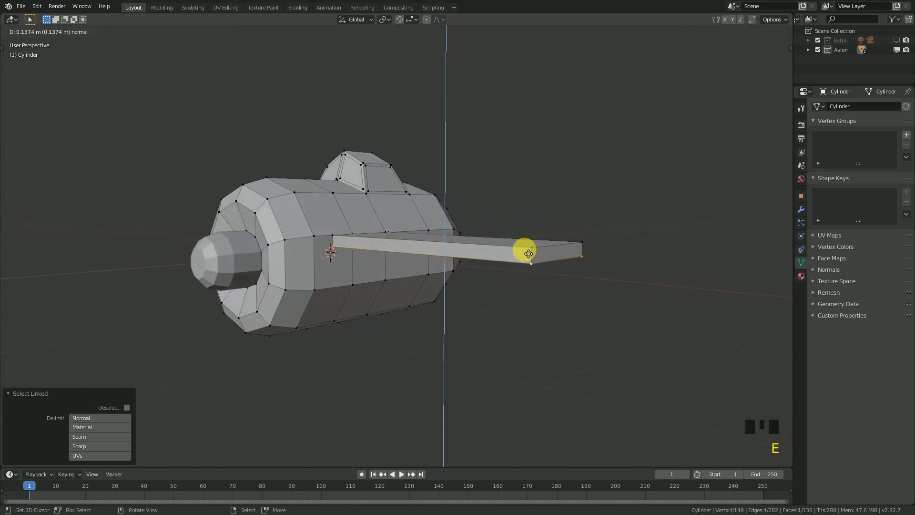
left_click(528, 256)
Bevel the vertical edge at the wing's front outer corner by about 0.465 m with two segments
middle_click_drag(527, 255, 490, 301)
right_click(512, 313, "alt")
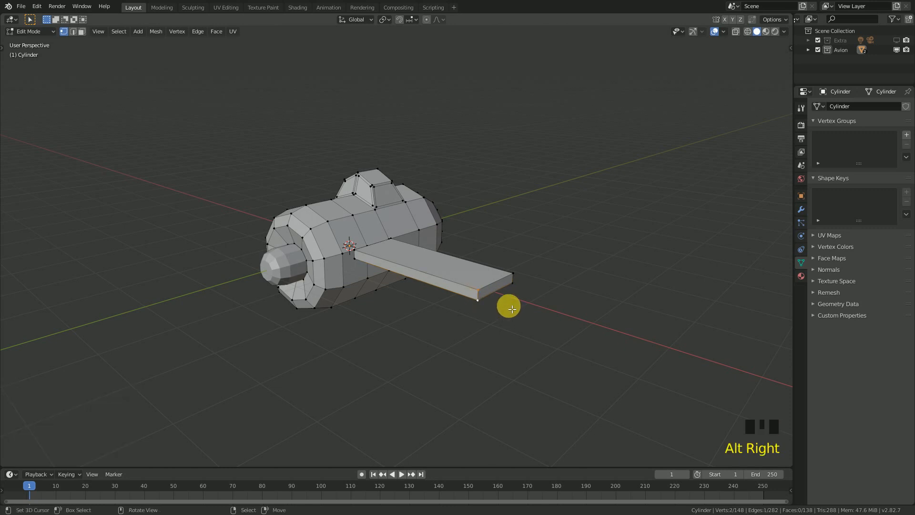
key("KP_7")
key("ctrl+r")
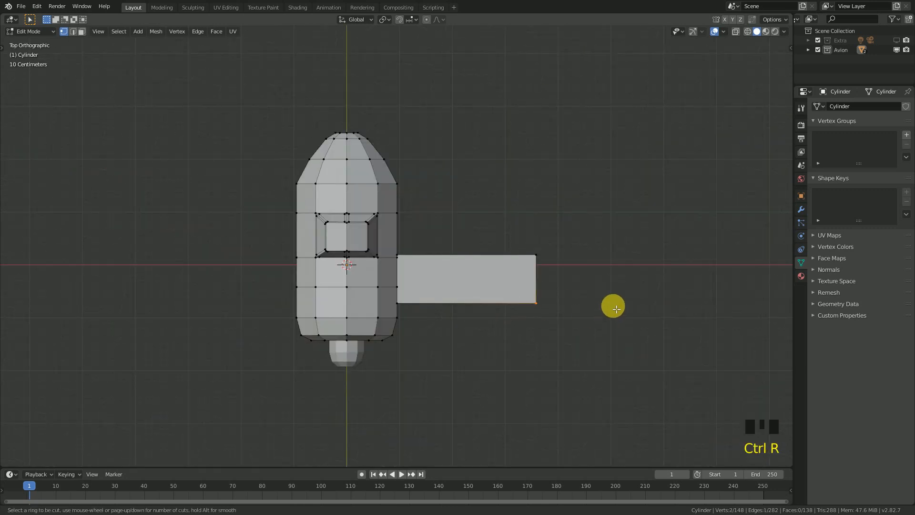
middle_click_drag(590, 313, 499, 250)
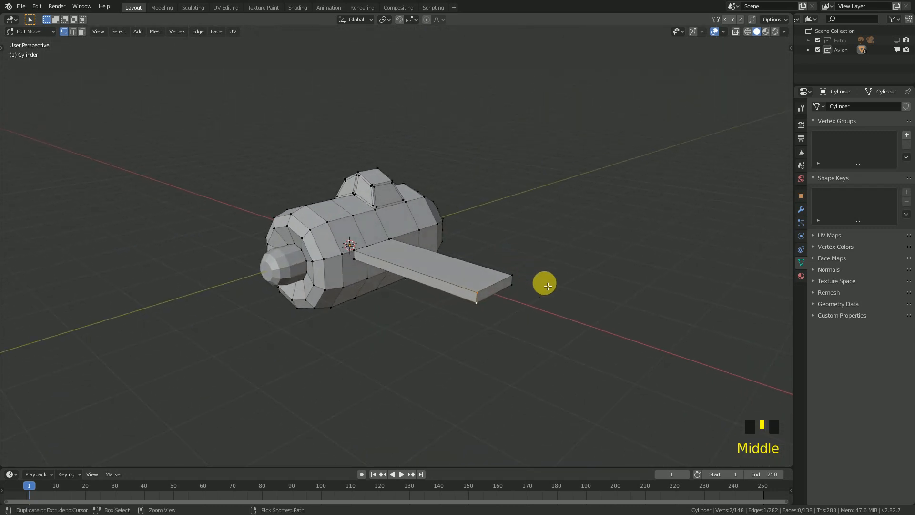
key("ctrl+b")
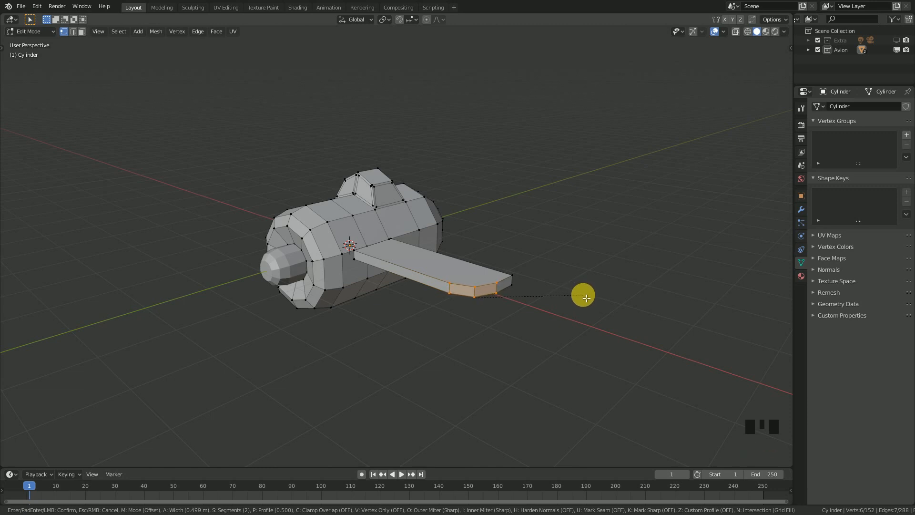
left_click(584, 298)
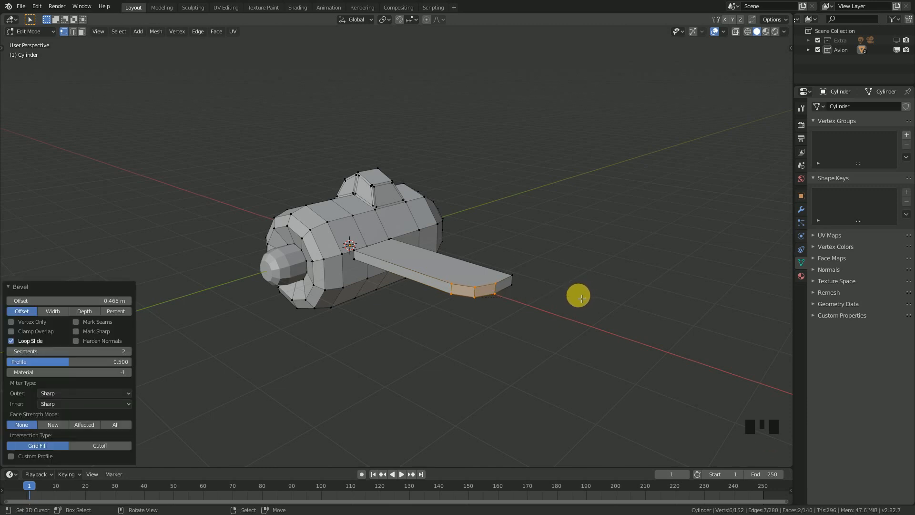
Move the bevelled front wingtip corner about 0.019 m along X and 0.106 m along Y in top view
middle_click_drag(581, 297, 498, 310)
key("KP_7")
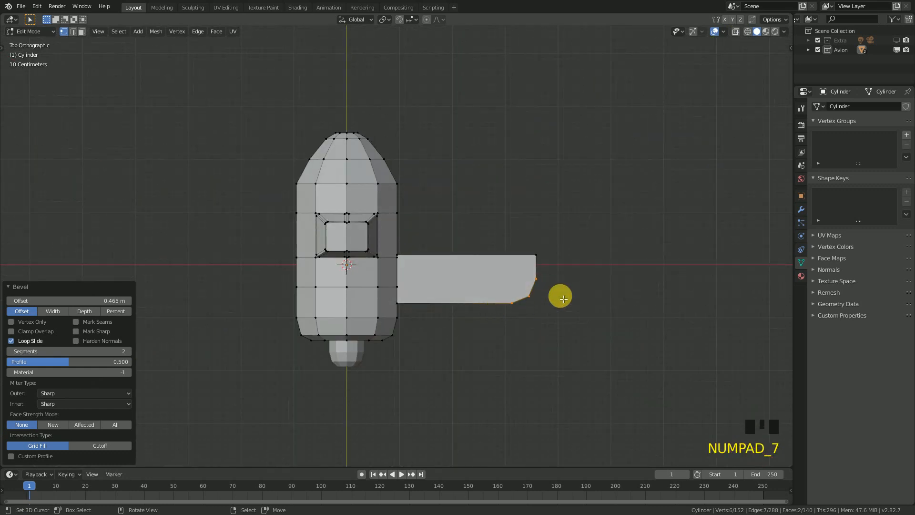
scroll(578, 292, "up", 1)
middle_click_drag(578, 292, 525, 304, "shift")
scroll(546, 317, "up", 1)
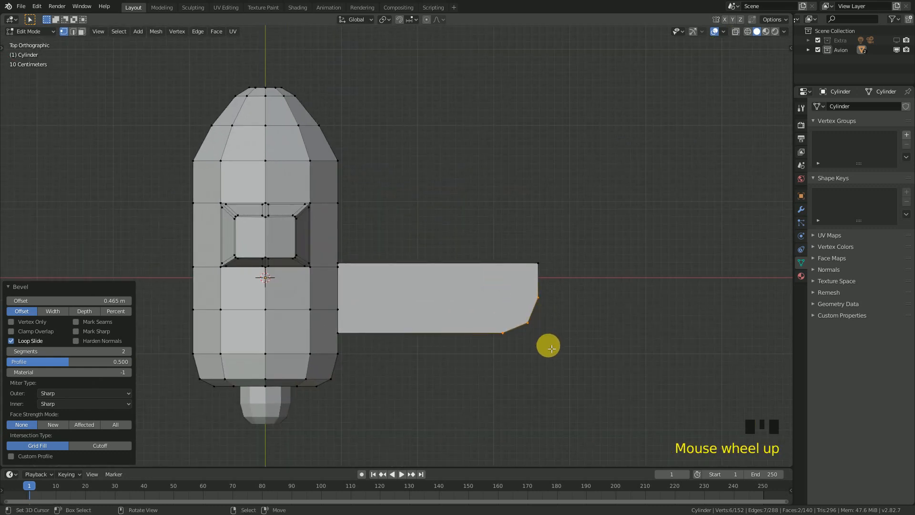
key("g")
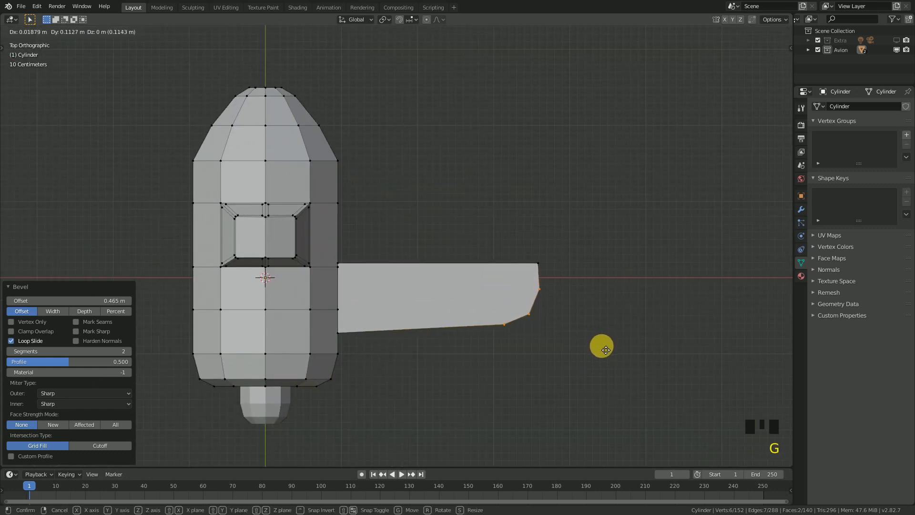
left_click(606, 350)
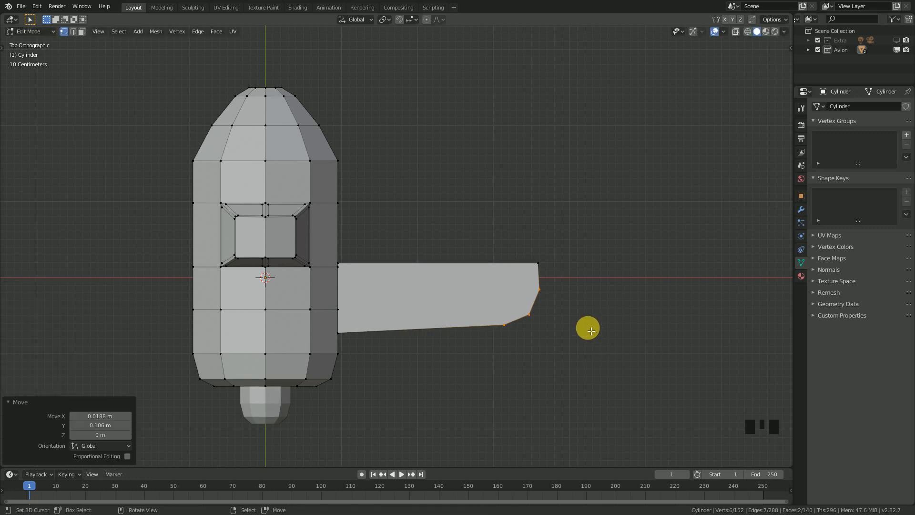
Move the wingtip's rear corner edge about 0.32 m inward along X and 0.04 m along Y
middle_click_drag(558, 291, 480, 276)
right_click(465, 295)
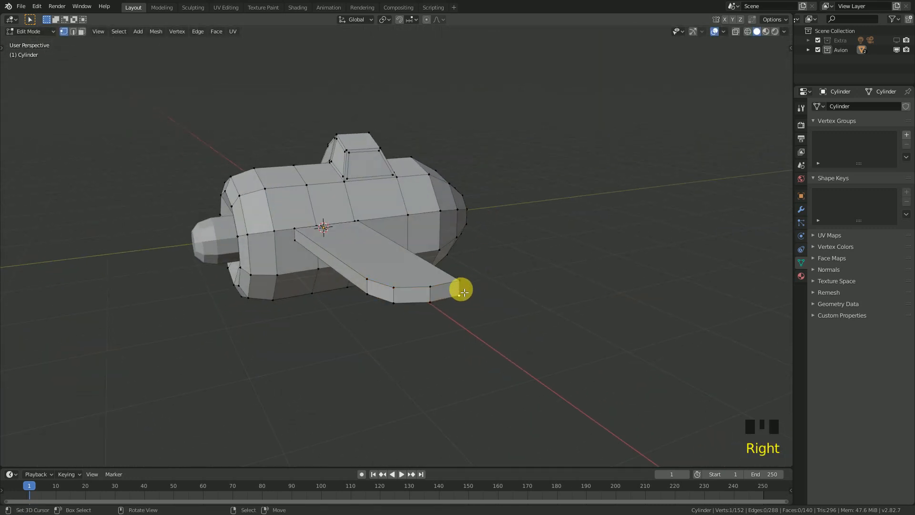
key("KP_7")
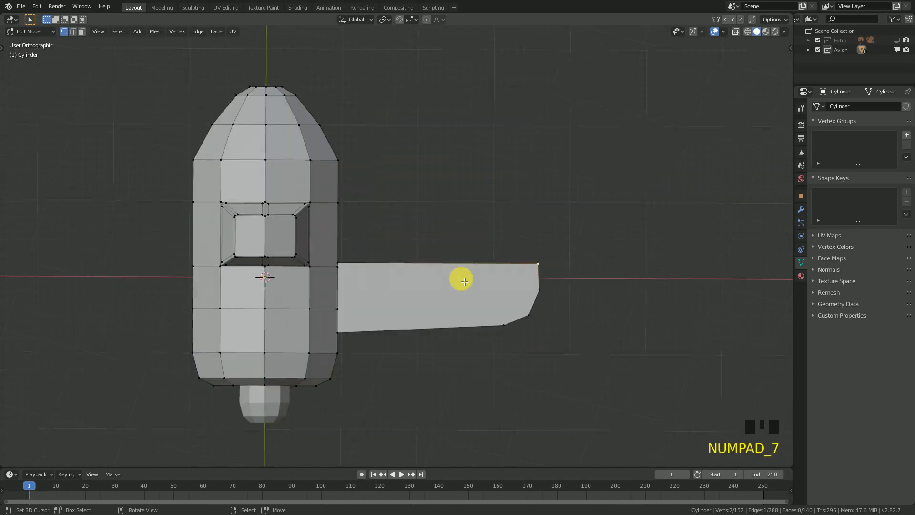
key("g")
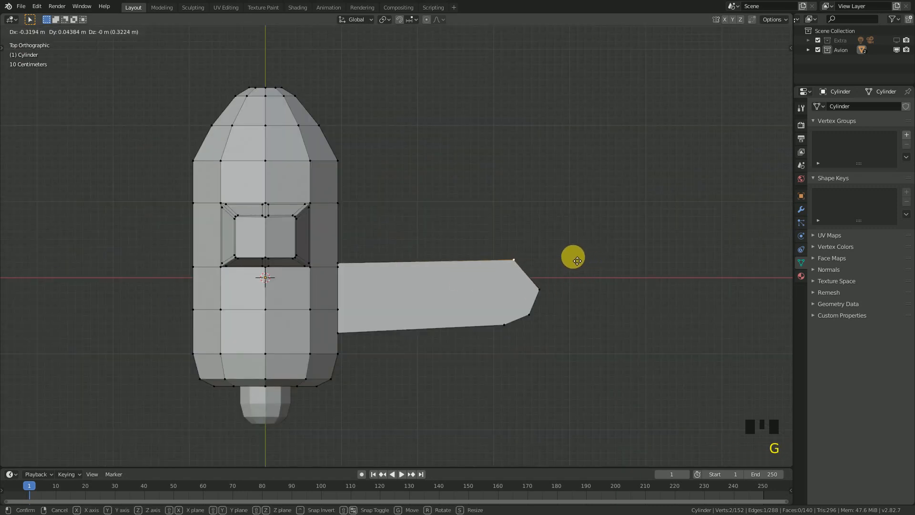
left_click(577, 258)
Select the whole wing and lower it about 0.18 m along Z
middle_click_drag(576, 258, 453, 246)
right_click(465, 241)
key("l")
scroll(460, 257, "up", 1)
key("g")
key("z")
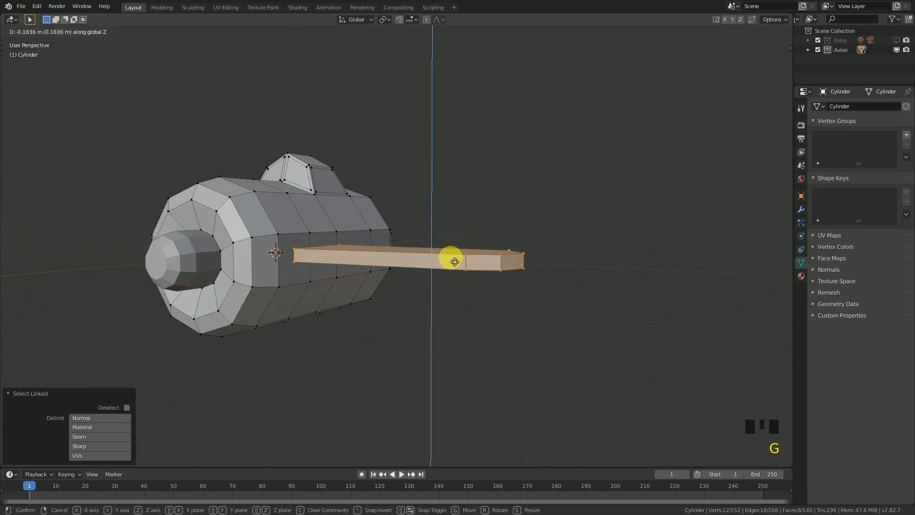
left_click(296, 261)
Select the rear edge of the wing root and move it about 0.296 m along Y to widen the root
middle_click_drag(378, 255, 445, 247)
right_click(419, 230)
right_click(414, 242, "shift")
key("g")
key("y")
left_click(467, 259)
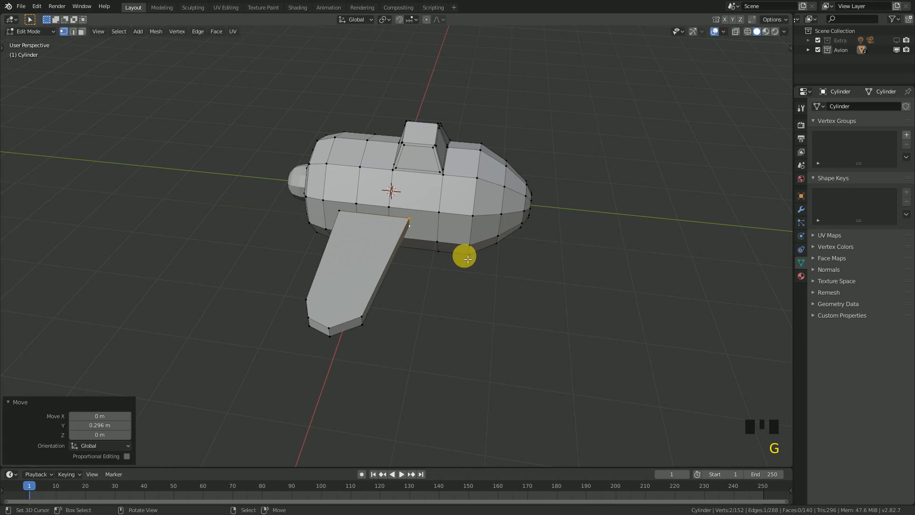
Add the rear wingtip vertices to the selection and shift the wing's whole rear face slightly backward along Y
right_click(363, 324, "shift")
right_click(363, 323, "shift")
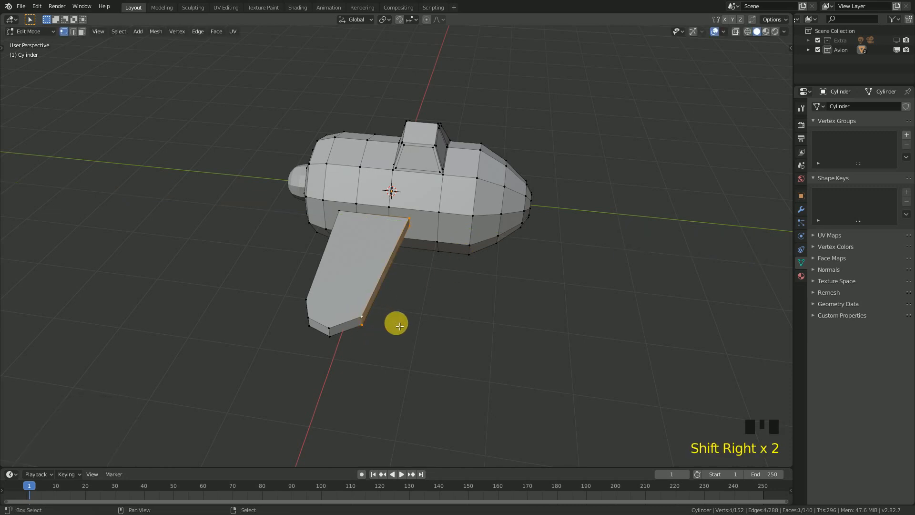
key("g")
key("y")
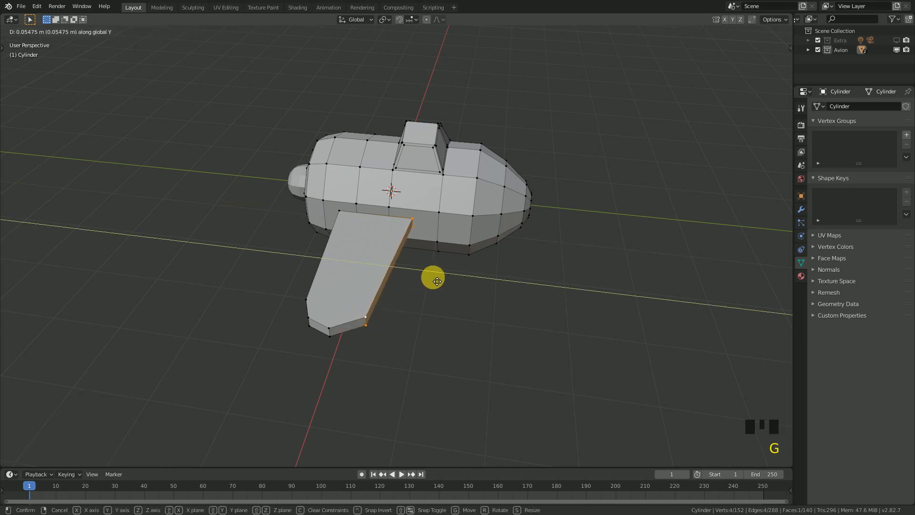
left_click(333, 323)
Move the outermost vertical edge of the wingtip about 0.059 m along Y
right_click(336, 333)
key("g")
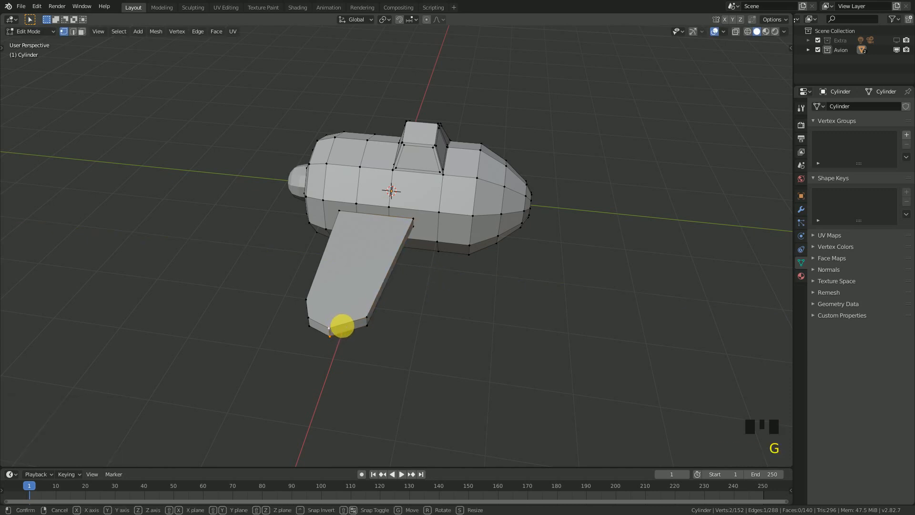
key("y")
left_click(348, 323)
middle_click_drag(348, 323, 492, 290)
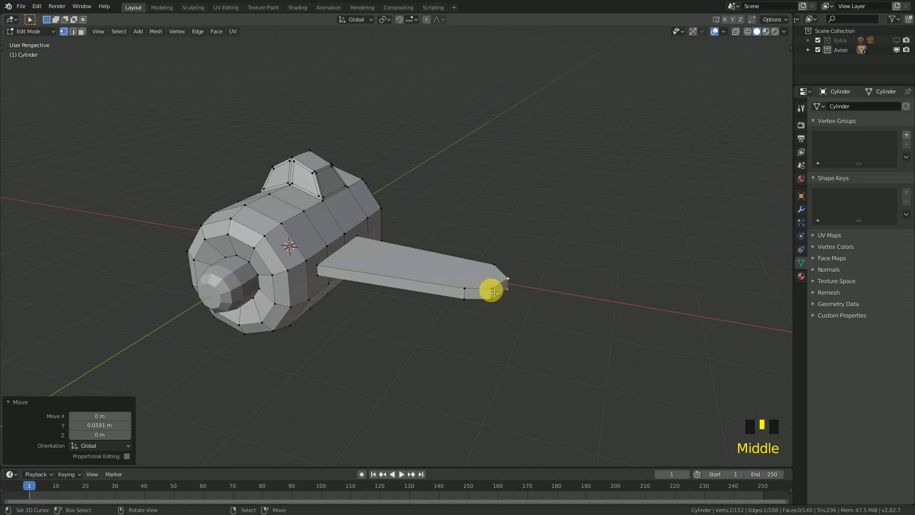
Separate the linked wing geometry from the fuselage into its own object and select it in Object Mode
right_click(493, 292)
key("l")
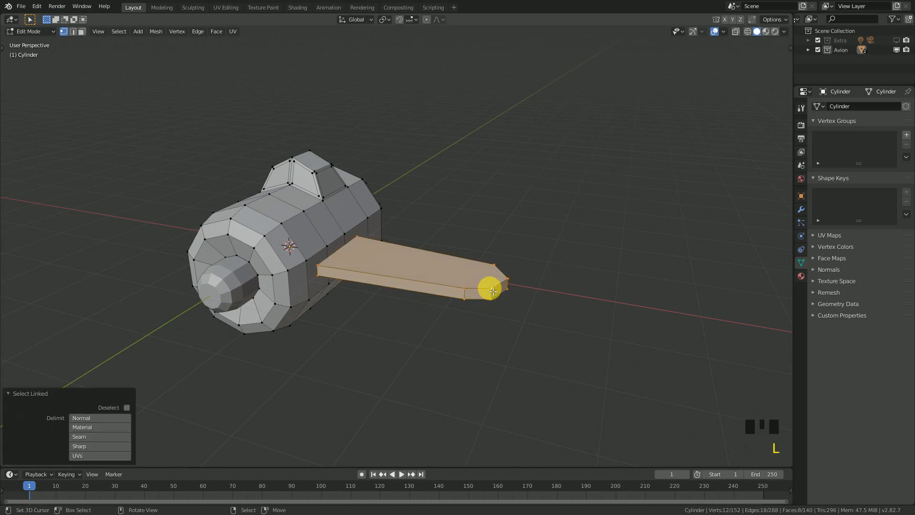
key("p")
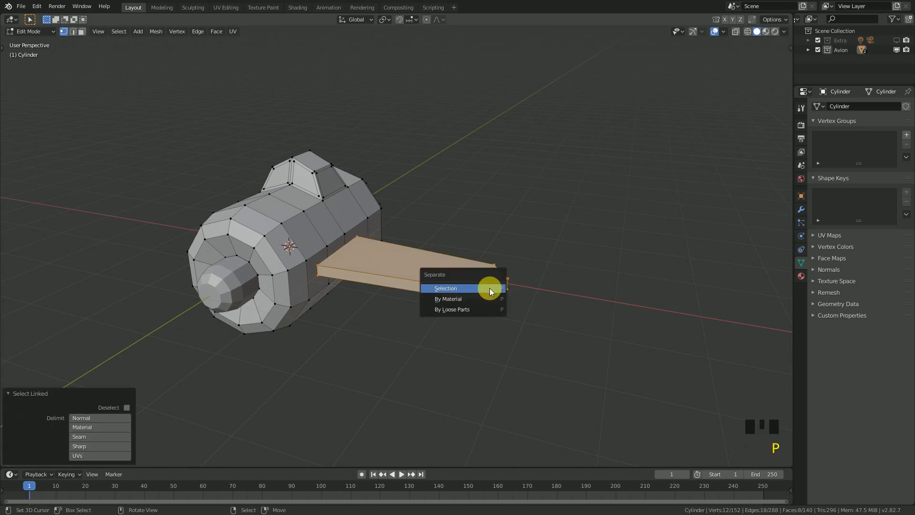
left_click(490, 287)
key("Tab")
right_click(468, 295)
middle_click_drag(504, 281, 448, 294)
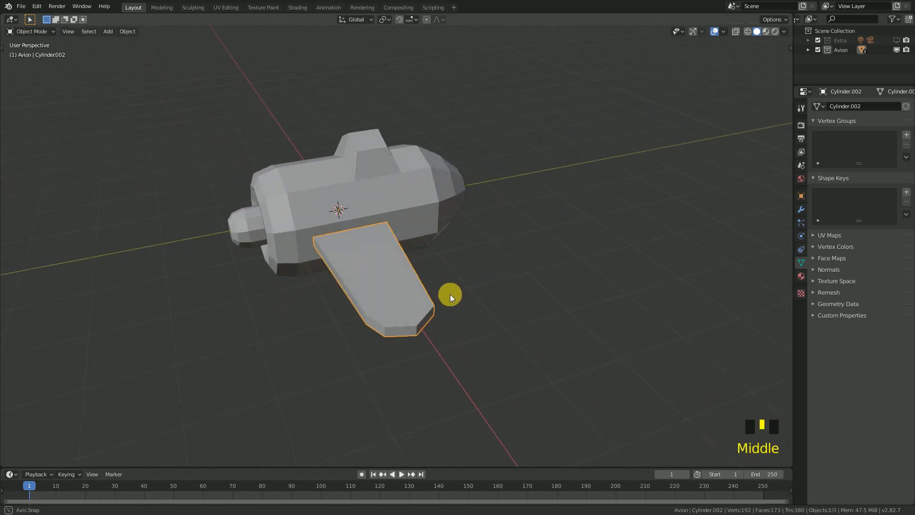
Add a Mirror modifier on the X axis to the wing object to create the opposite wing
left_click(818, 121)
left_click(814, 132)
left_click(799, 210)
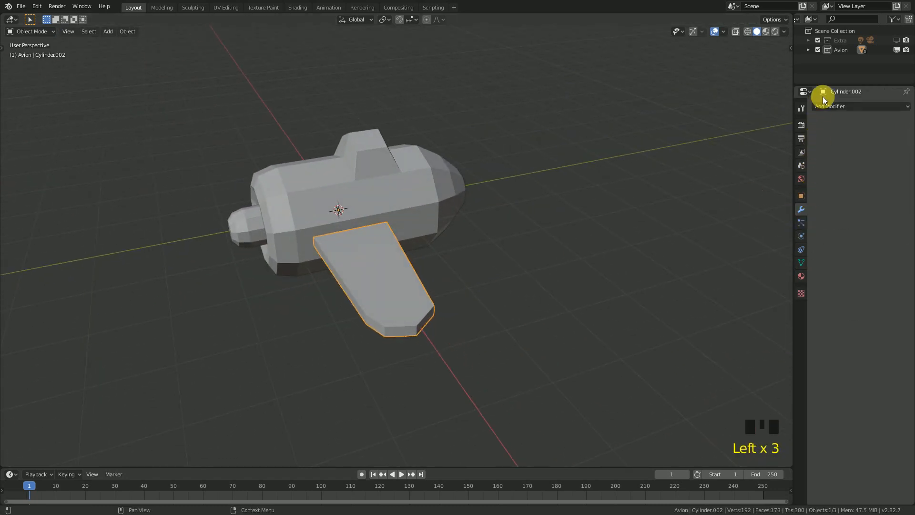
left_click(817, 106)
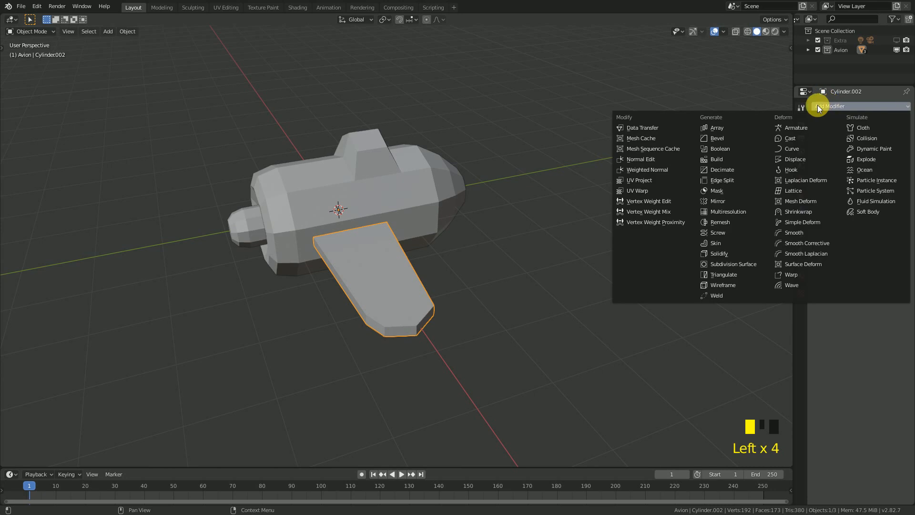
left_click(717, 201)
middle_click_drag(581, 205, 476, 307)
scroll(533, 257, "up", 3)
scroll(524, 262, "down", 2)
Duplicate the whole wing mesh in top view and place the copy about 2.42 m along Y, near the tail
key("Tab")
right_click(494, 322)
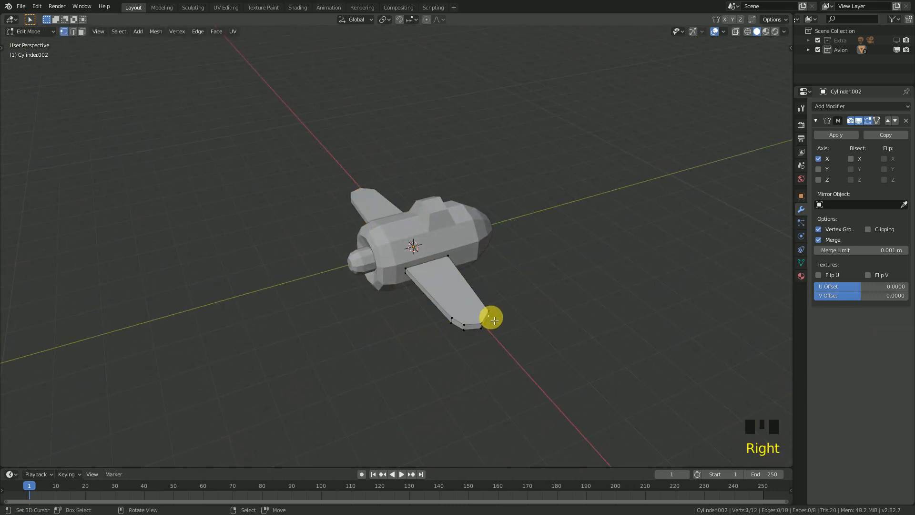
key("l")
key("KP_7")
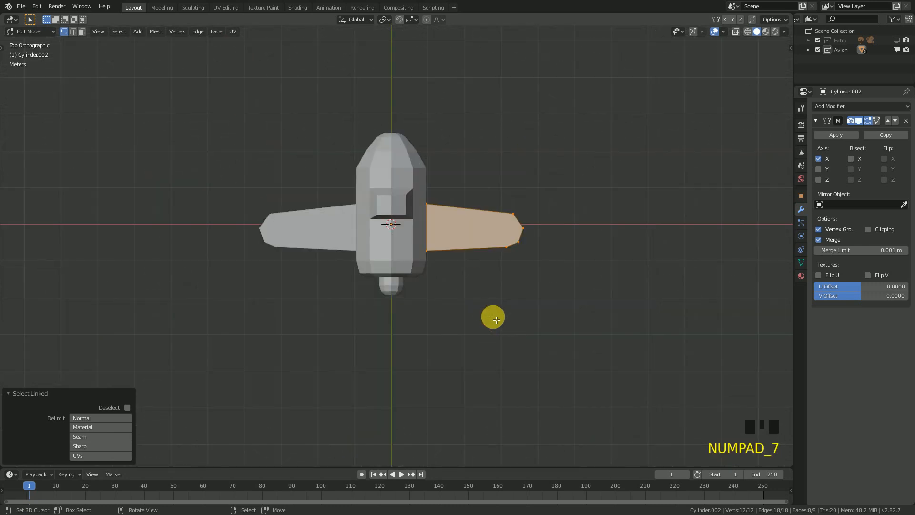
middle_click_drag(493, 200, 493, 303, "shift")
key("d")
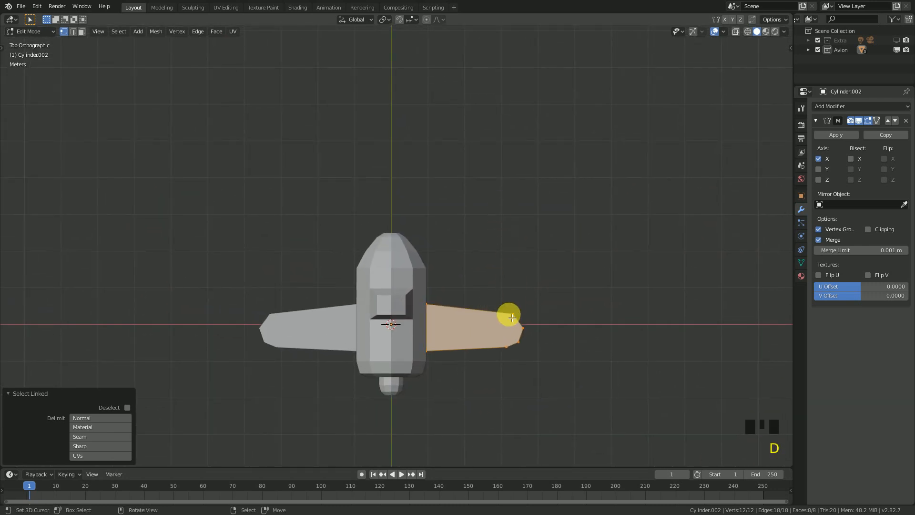
key("shift+d")
left_click(512, 240)
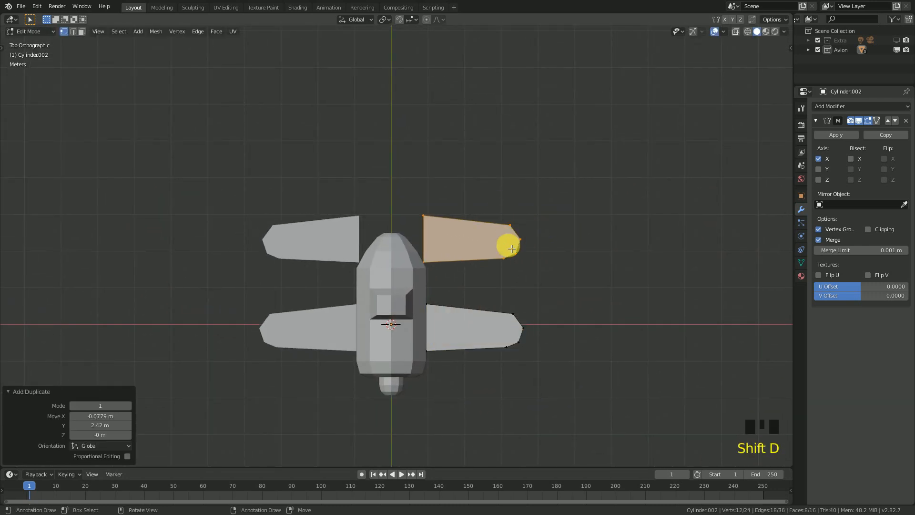
Scale the duplicated wing to about 0.654 in X and Y, keeping its Z thickness
middle_click_drag(543, 278, 459, 216)
key("s")
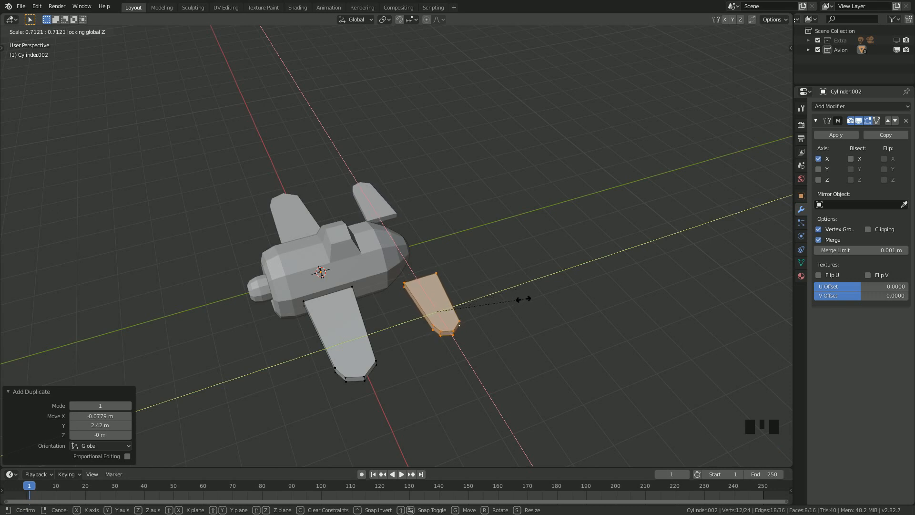
left_click(517, 305)
middle_click_drag(455, 320, 441, 300)
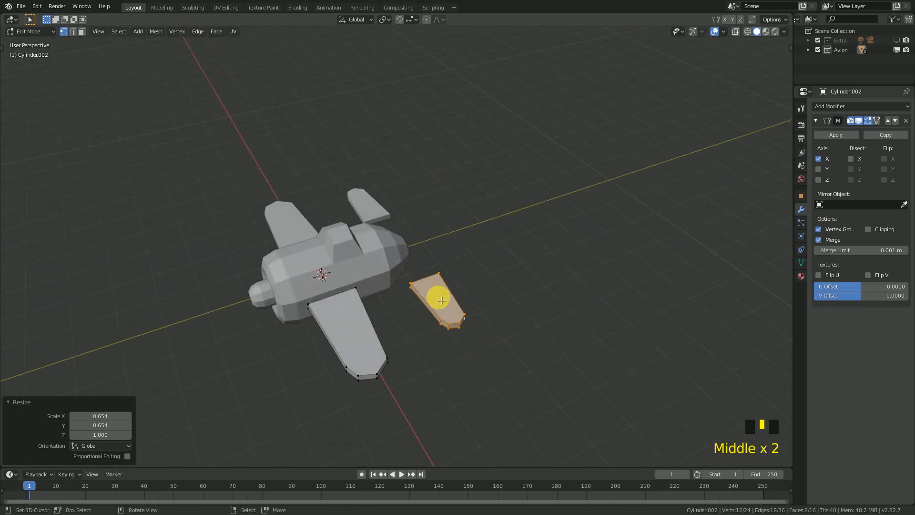
Rotate the small wing about -23.3° in top view and move it about -1.01 m in X and 0.144 m in Y against the tail
key("KP_7")
scroll(502, 271, "up", 4)
key("r")
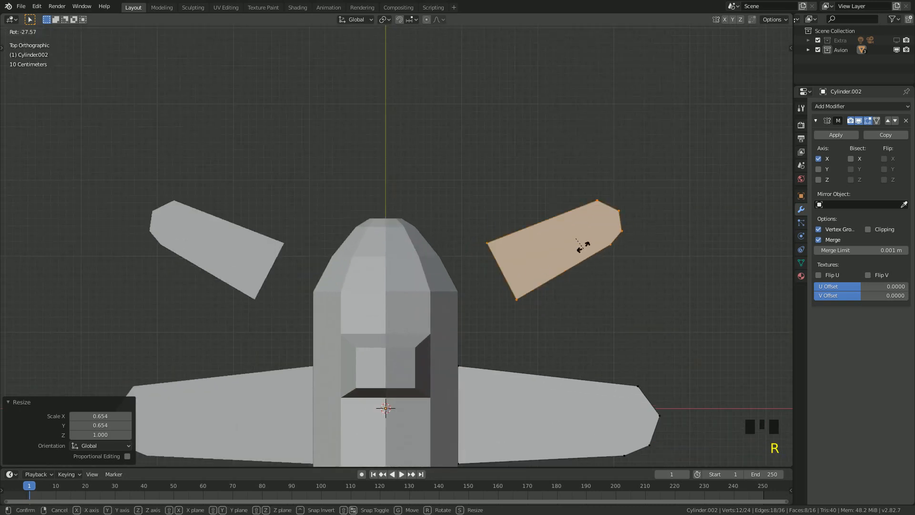
left_click(584, 260)
key("g")
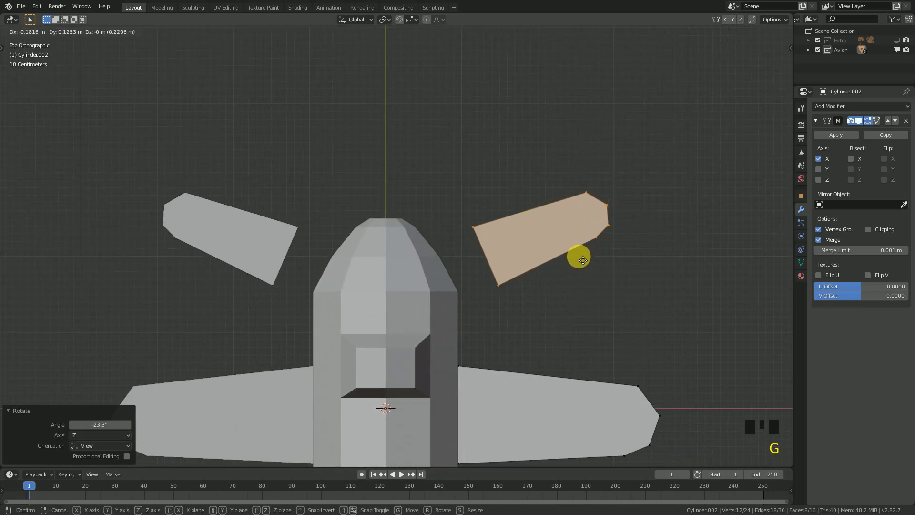
left_click(522, 259)
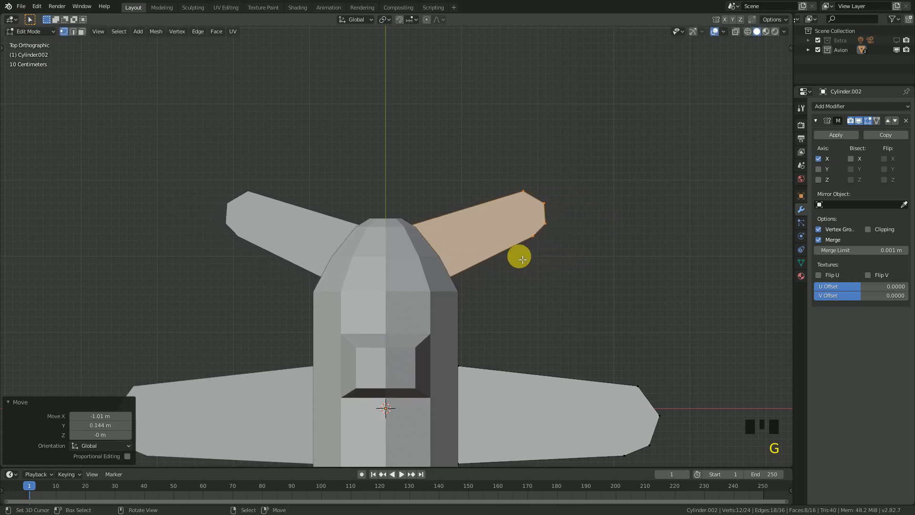
Rotate the tail wing by about another -13.3° and shift it slightly backward to fit the tapered tail
key("r")
left_click(652, 192)
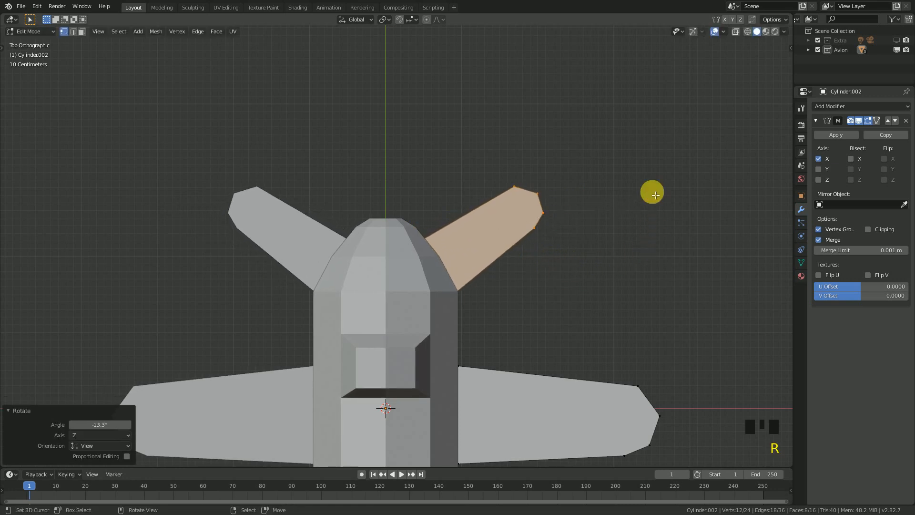
key("g")
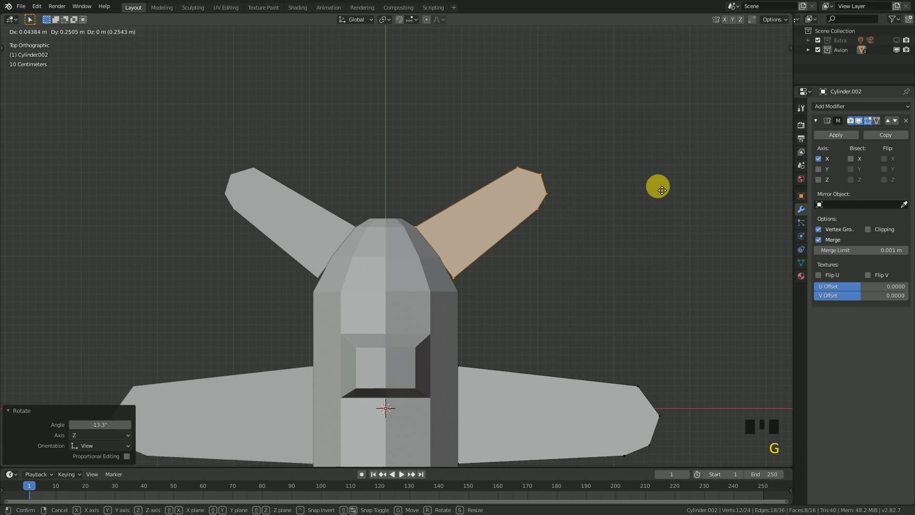
left_click(658, 193)
Duplicate the tail wing and raise the copy about 1.83 m along Z
scroll(531, 292, "down", 3)
middle_click_drag(530, 292, 489, 302)
key("shift+d")
left_click(494, 205)
middle_click_drag(494, 204, 457, 195)
scroll(455, 197, "up", 2)
scroll(474, 159, "down", 3)
middle_click_drag(473, 159, 453, 199)
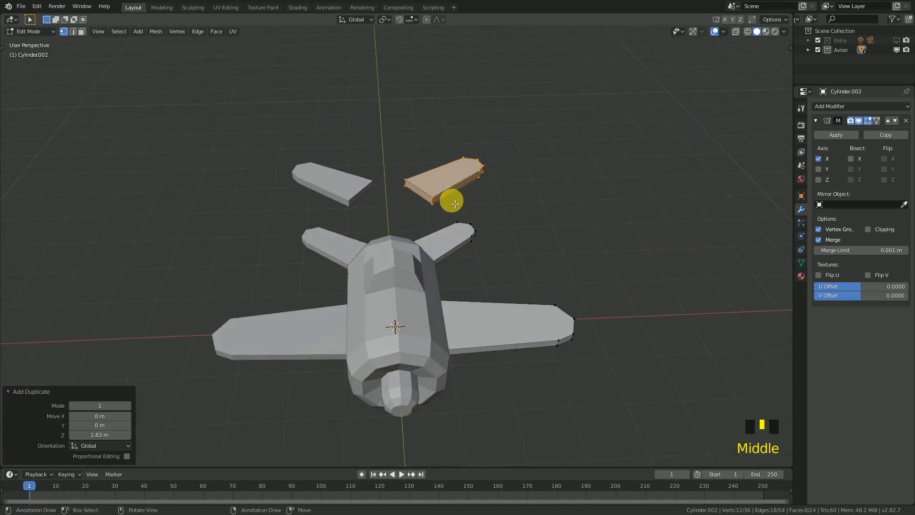
scroll(441, 189, "up", 1)
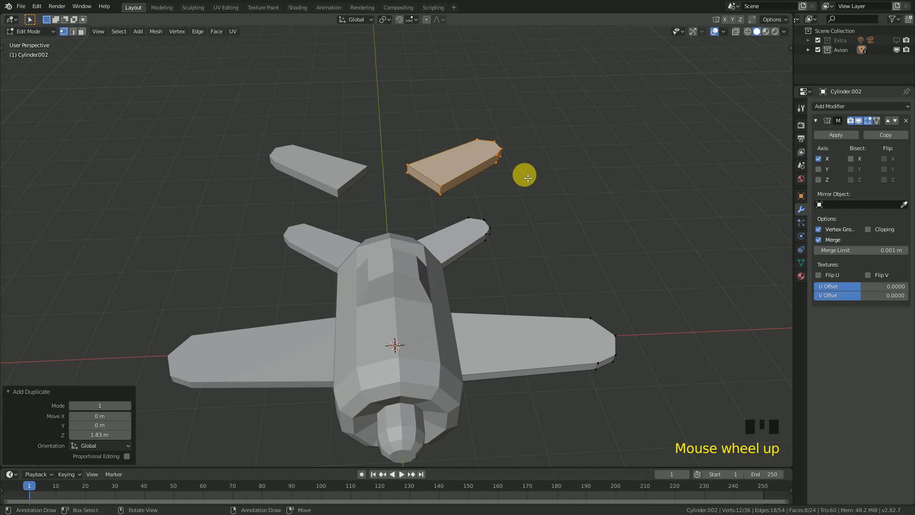
Separate the raised tail wing copy into its own object and remove its Mirror modifier
key("Tab")
key("Tab")
right_click(460, 165)
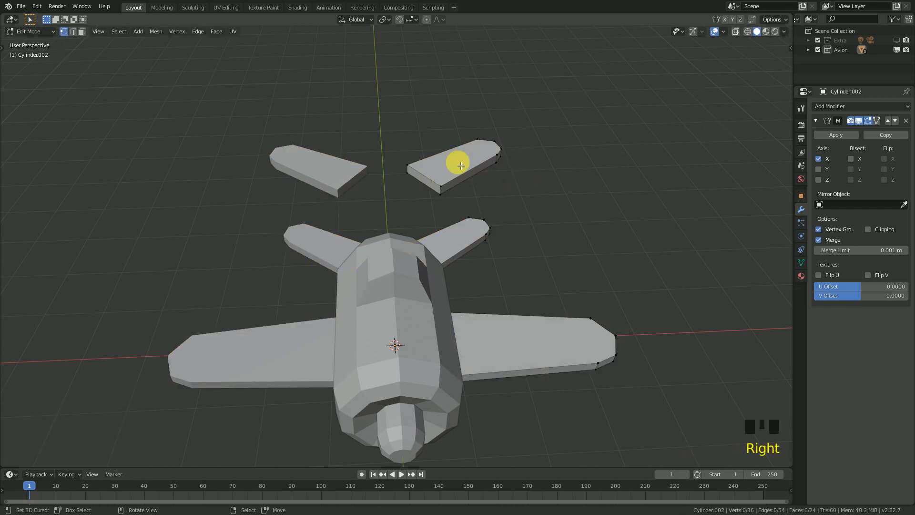
key("l")
key("p")
left_click(486, 155)
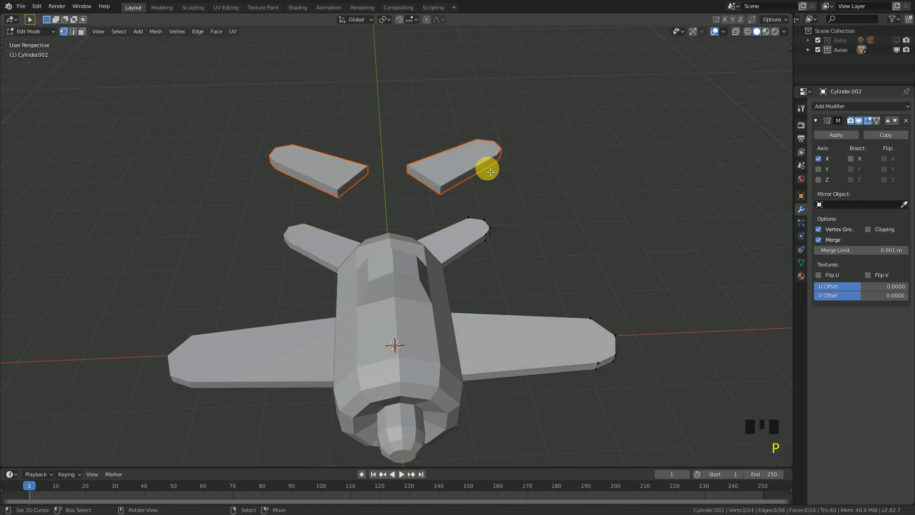
key("Tab")
right_click(487, 156)
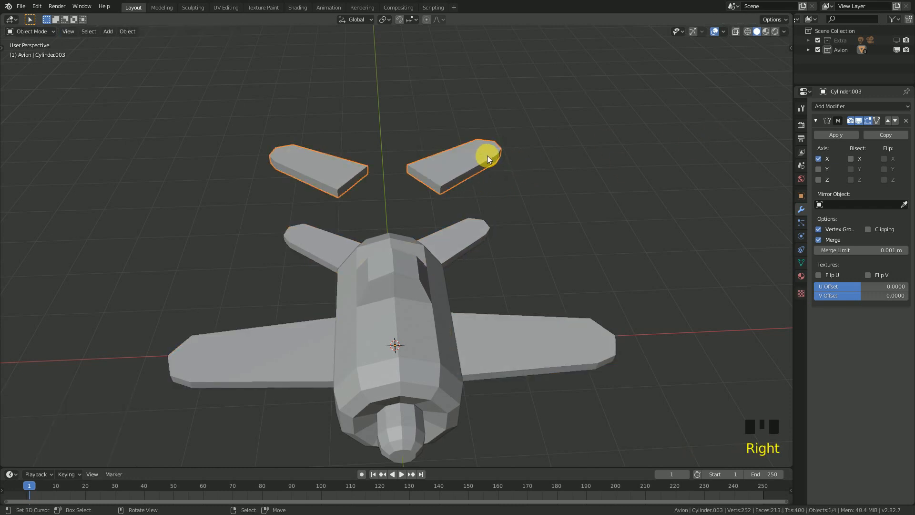
left_click(905, 122)
Select the four root vertices of the separated fin and snap the 3D cursor to them
key("Tab")
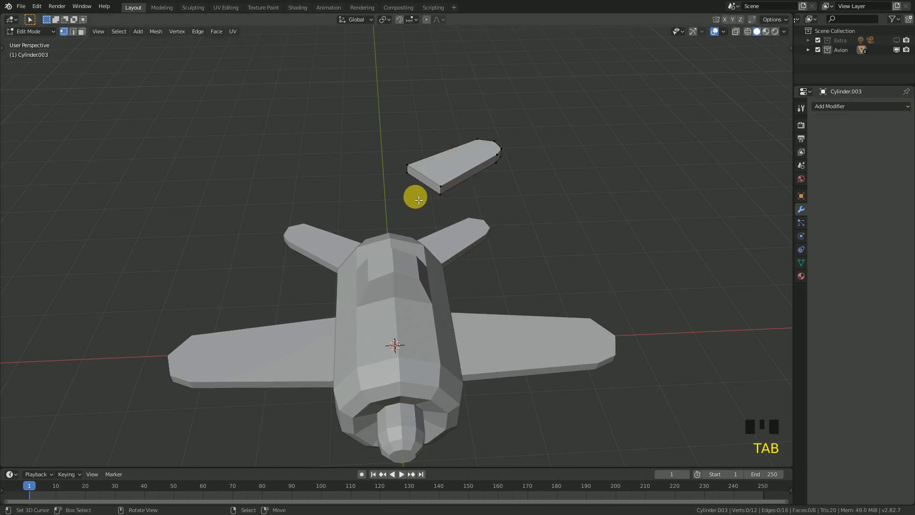
middle_click_drag(419, 200, 425, 180)
right_click(402, 163, "shift")
right_click(446, 174, "shift")
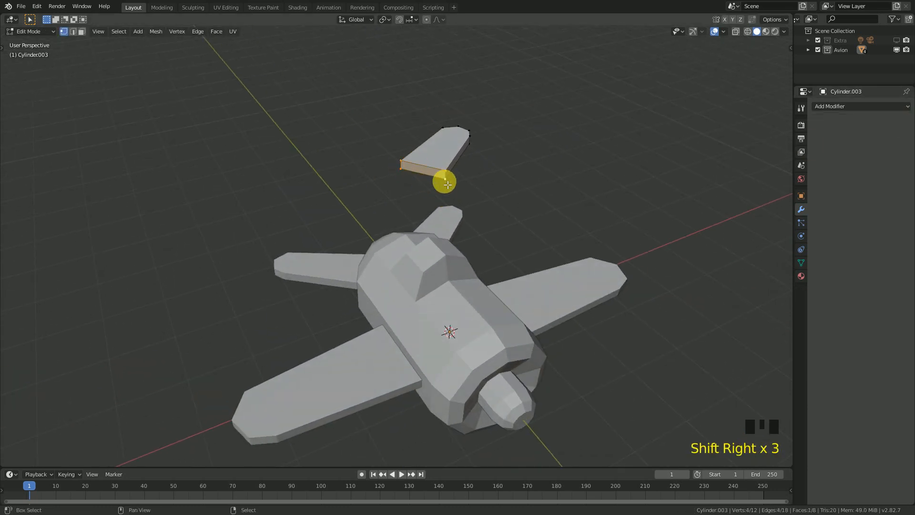
key("shift+s")
left_click(458, 231)
key("Tab")
Set the fin's origin to its geometry
left_click(126, 31)
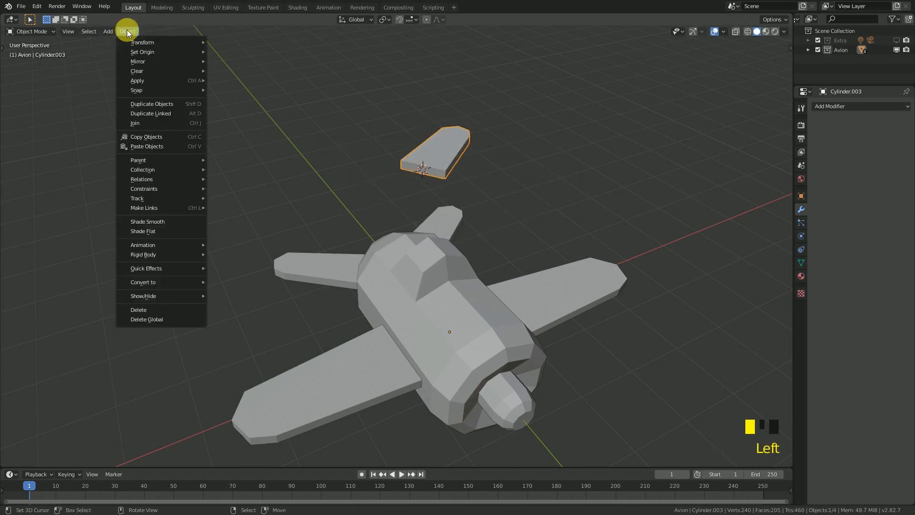
mouse_move(149, 53)
left_click(253, 61)
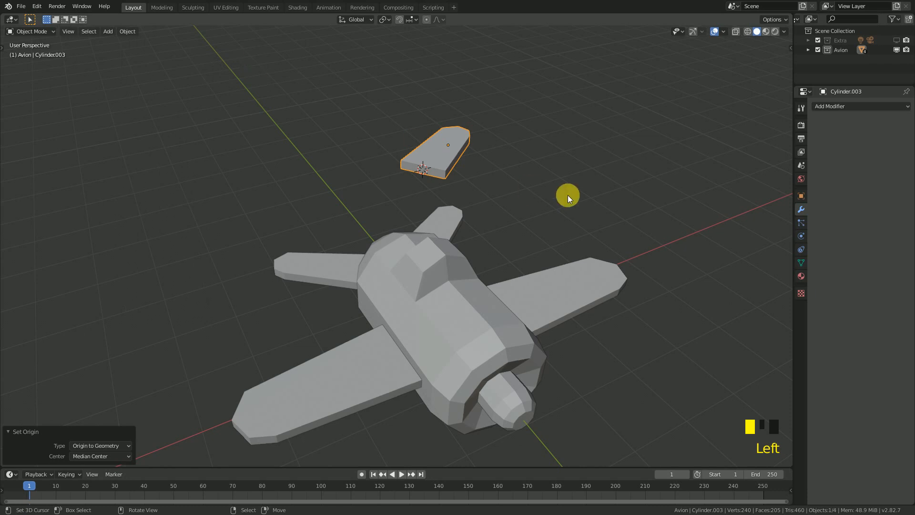
middle_click_drag(567, 195, 527, 188)
Set the fin's origin to the 3D cursor at its root
left_click(133, 33)
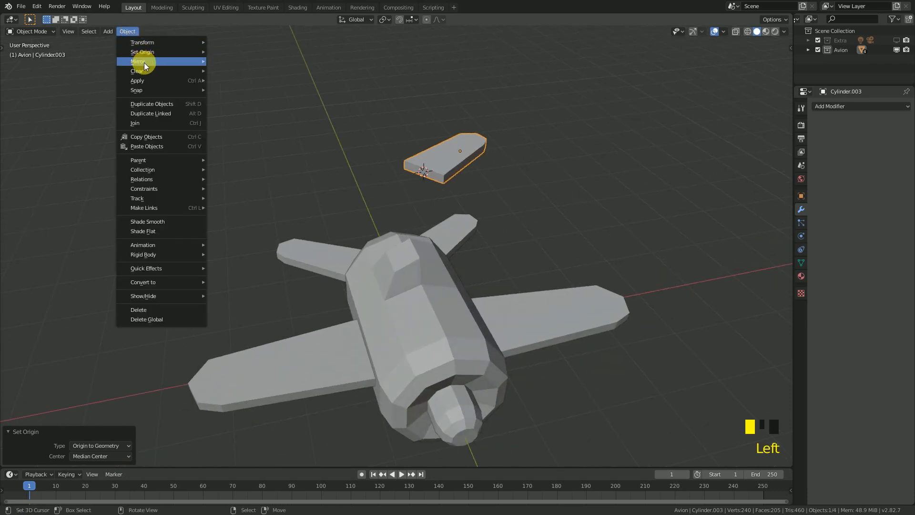
mouse_move(152, 53)
left_click(267, 71)
middle_click_drag(438, 162, 470, 176)
Rotate the fin -90° around the global Y axis to stand it upright
type("r")
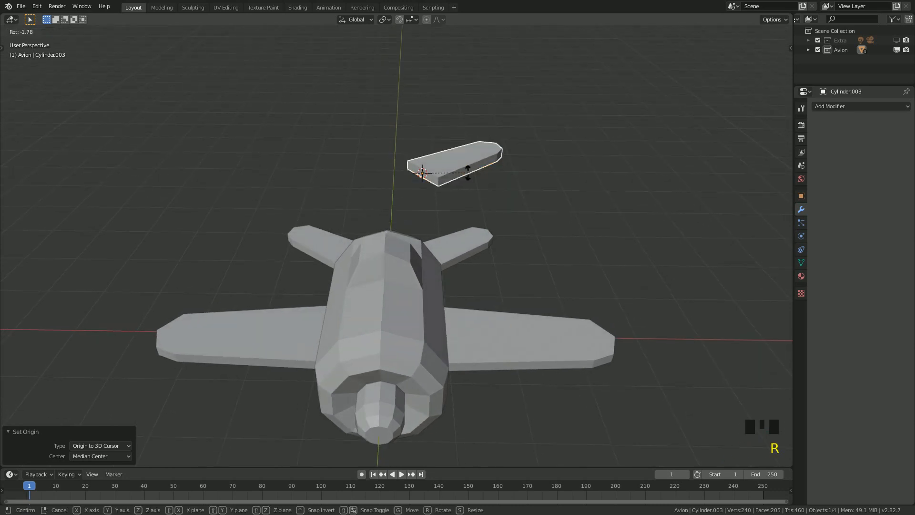
type("y90")
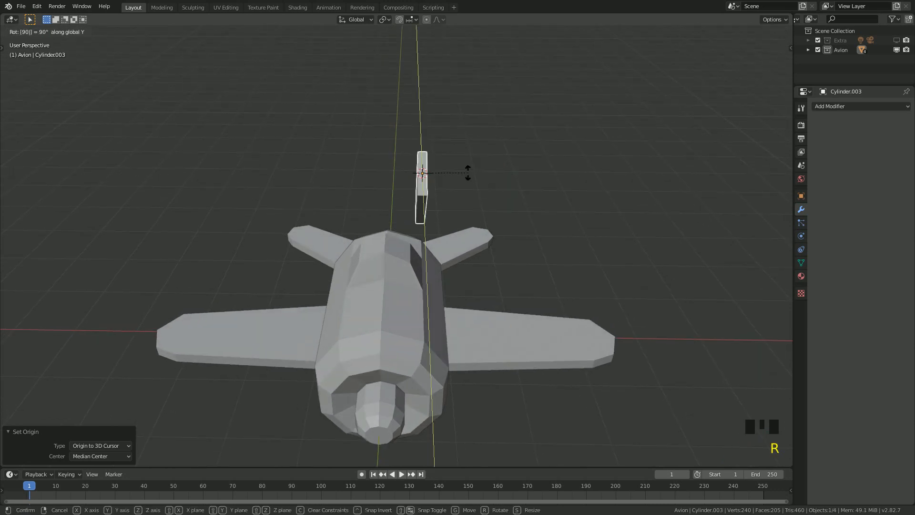
type("-")
left_click(468, 173)
middle_click_drag(468, 173, 409, 172)
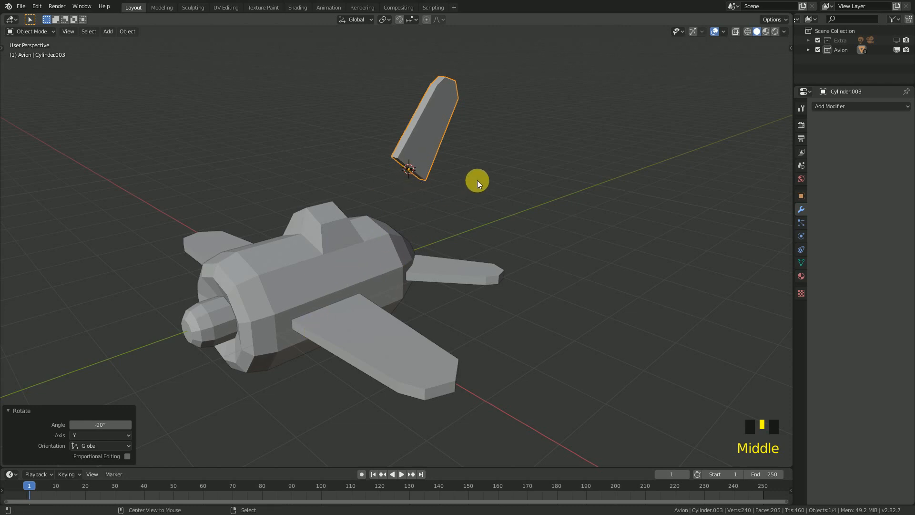
Clear the fin's location and raise it about 0.982 m along Z
key("alt+g")
key("g")
key("z")
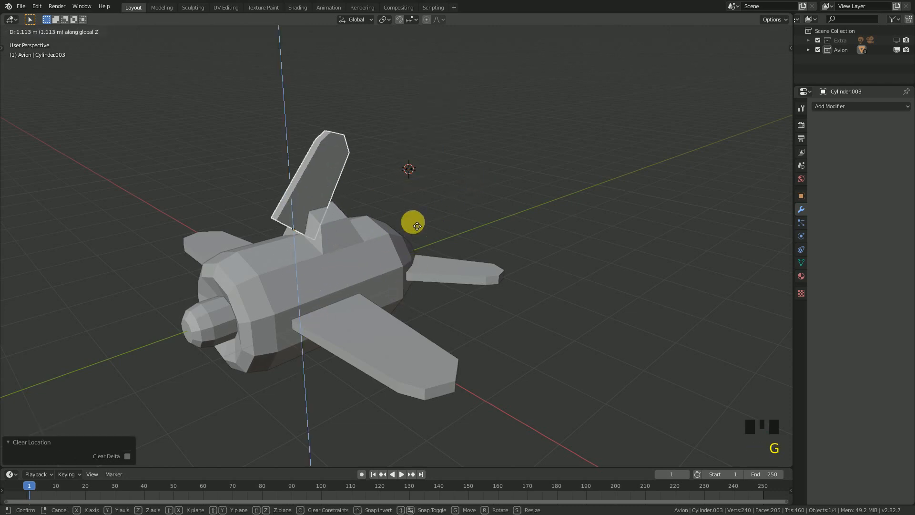
left_click(424, 239)
middle_click_drag(423, 239, 382, 230)
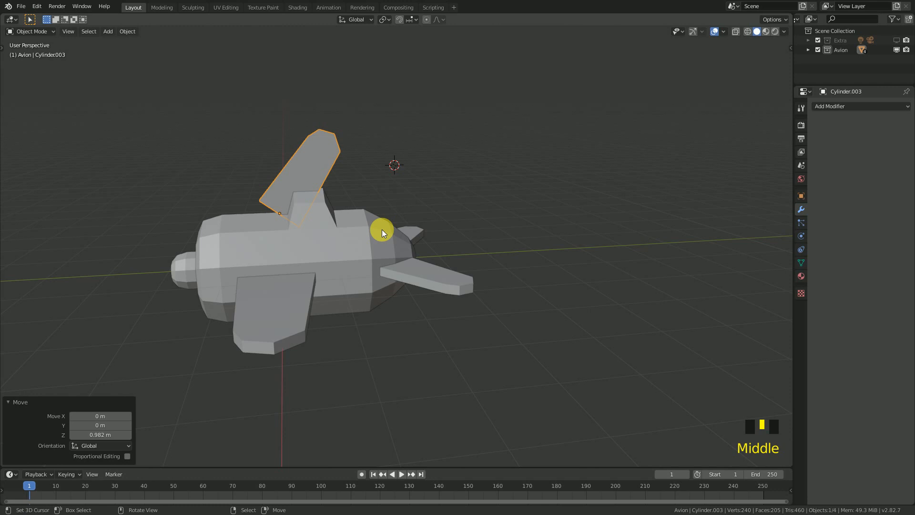
In side view, move the fin about 1.86 m along Y and lower it about 0.343 m onto the tail
key("KP_3")
key("g")
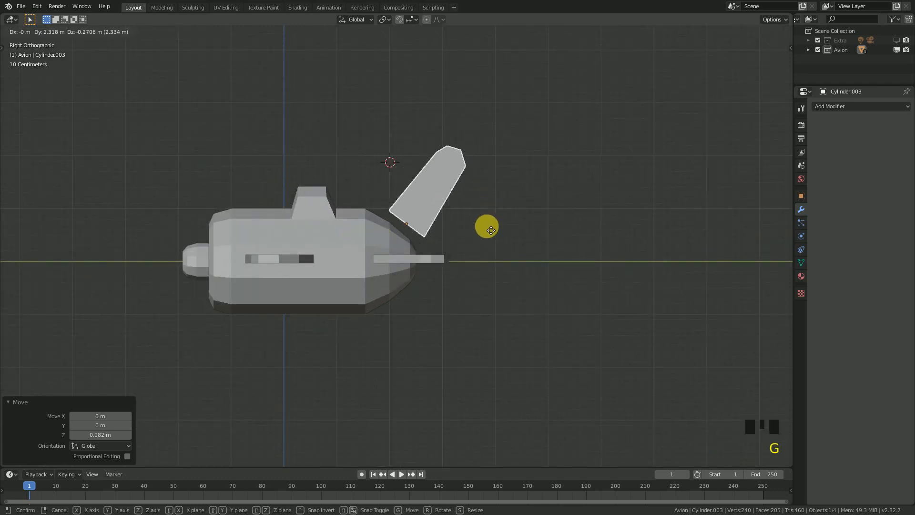
left_click(466, 236)
middle_click_drag(466, 236, 428, 288)
scroll(417, 273, "up", 2)
scroll(416, 273, "up", 3)
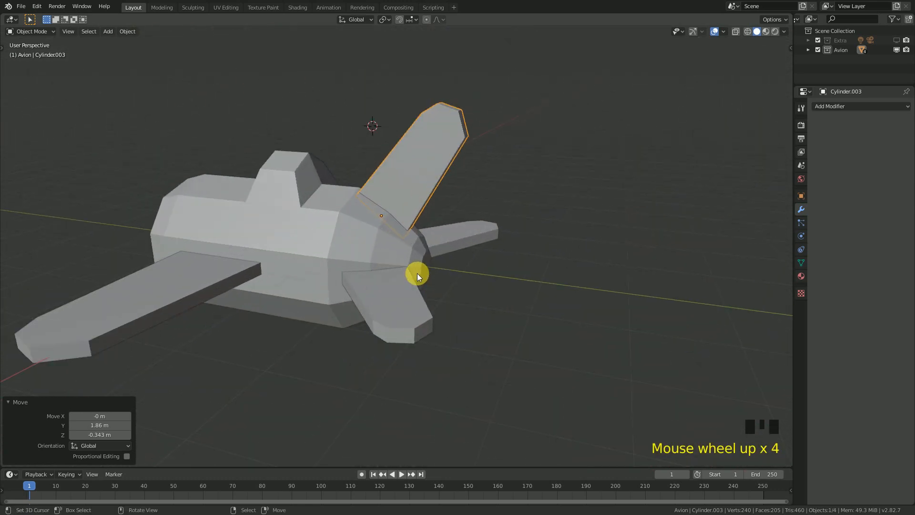
Nudge the fin about 0.2 m farther back along Y against the tail's slope, and select the fuselage
key("KP_3")
scroll(416, 274, "up", 2)
key("g")
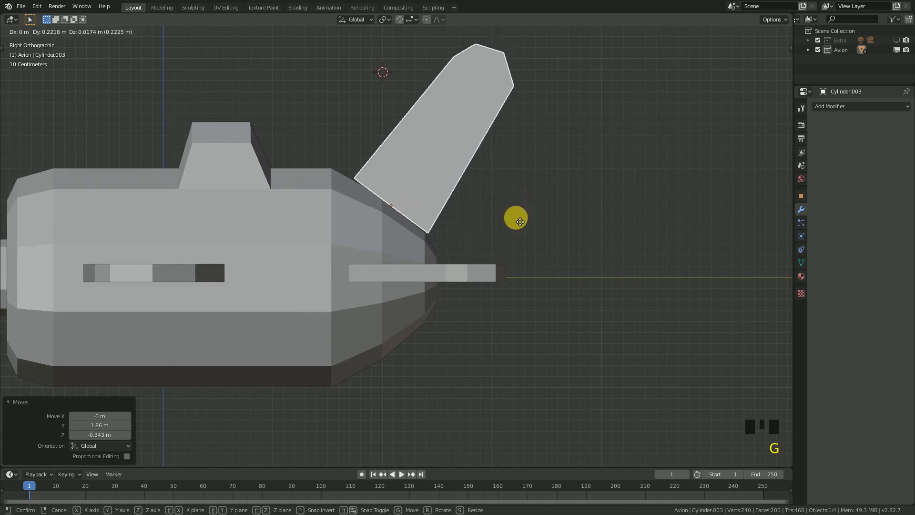
left_click(511, 223)
middle_click_drag(511, 222, 356, 247)
right_click(357, 248)
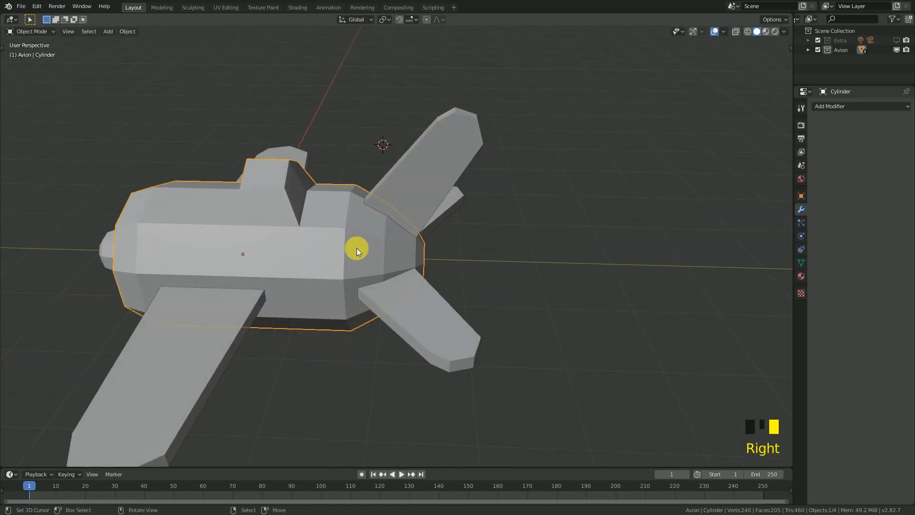
Scale up the fuselage's edge loop just ahead of the tail end to about 1.14
key("Tab")
middle_click_drag(393, 273, 392, 260)
right_click(392, 259)
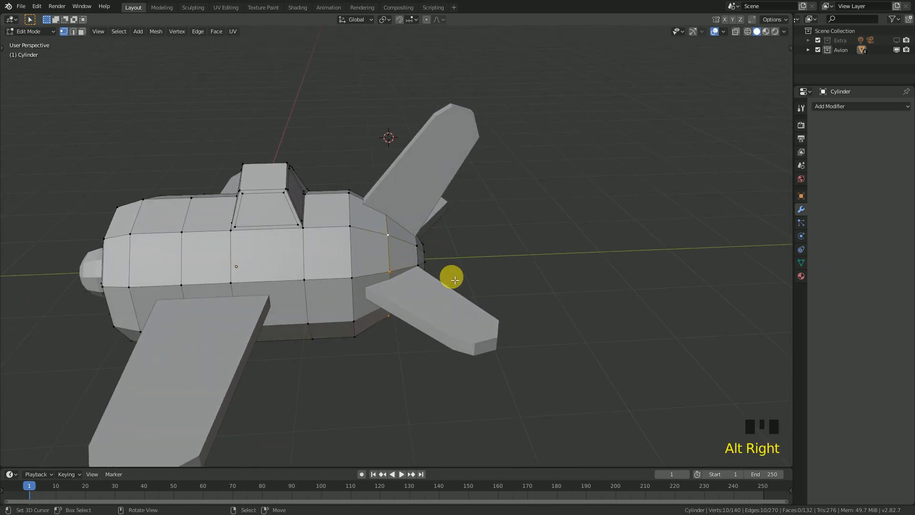
key("s")
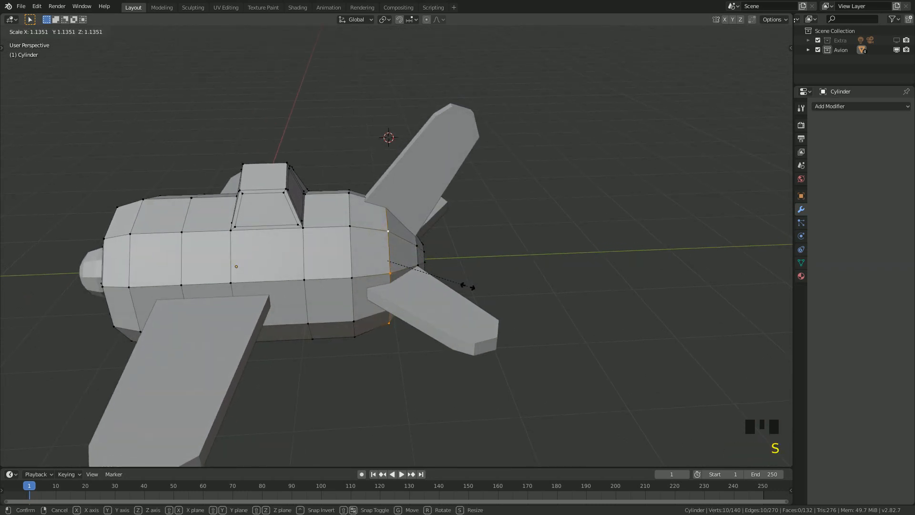
left_click(467, 287)
Scale the fuselage's rearmost edge loop to about 1.15 and slide it along its edges by a factor of 0.199
right_click(420, 258, "alt")
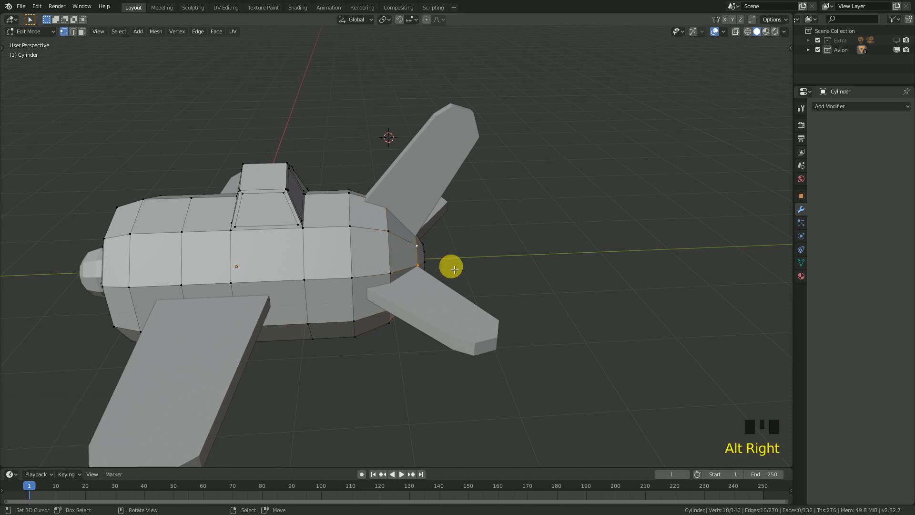
key("s")
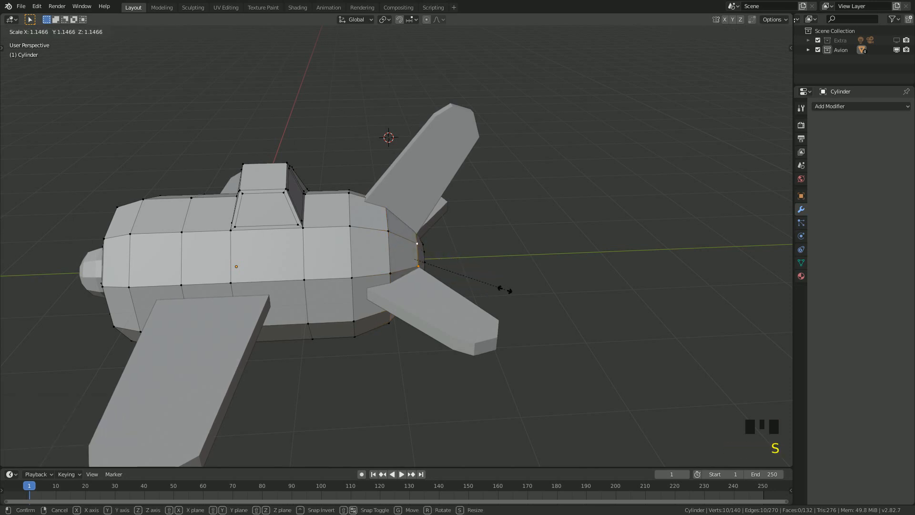
left_click(506, 289)
key("g")
key("g")
left_click(529, 300)
middle_click_drag(529, 300, 457, 231)
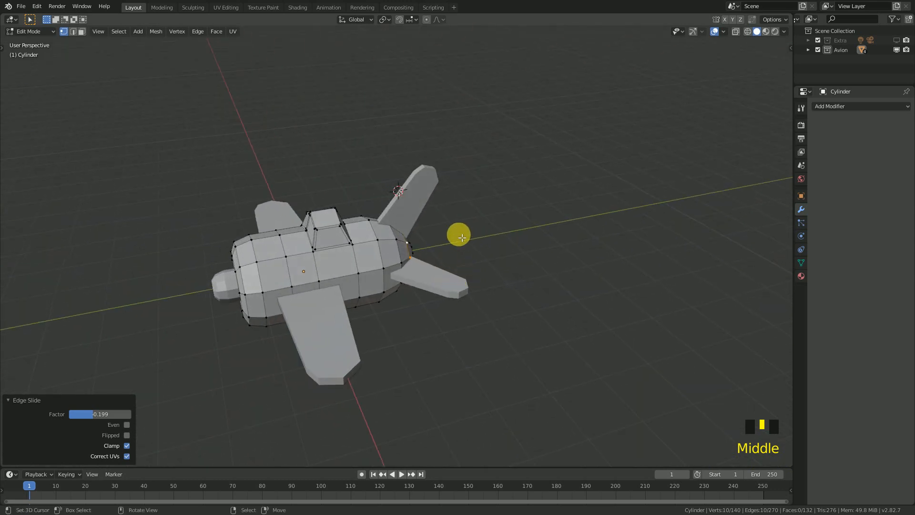
key("Tab")
Select the propeller hub and isolate it by hiding all unselected objects
middle_click_drag(398, 245, 365, 277, "shift")
scroll(461, 254, "down", 1)
scroll(470, 262, "up", 2)
right_click(365, 277)
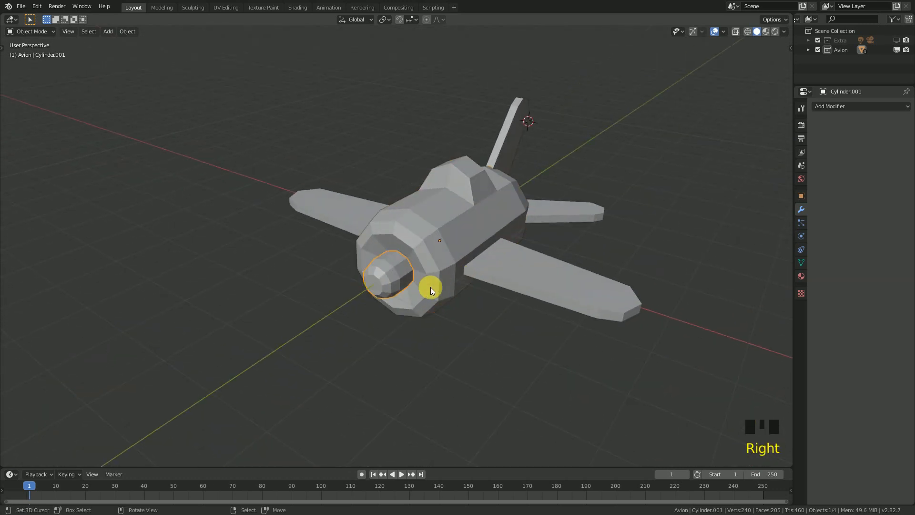
middle_click_drag(430, 287, 401, 283)
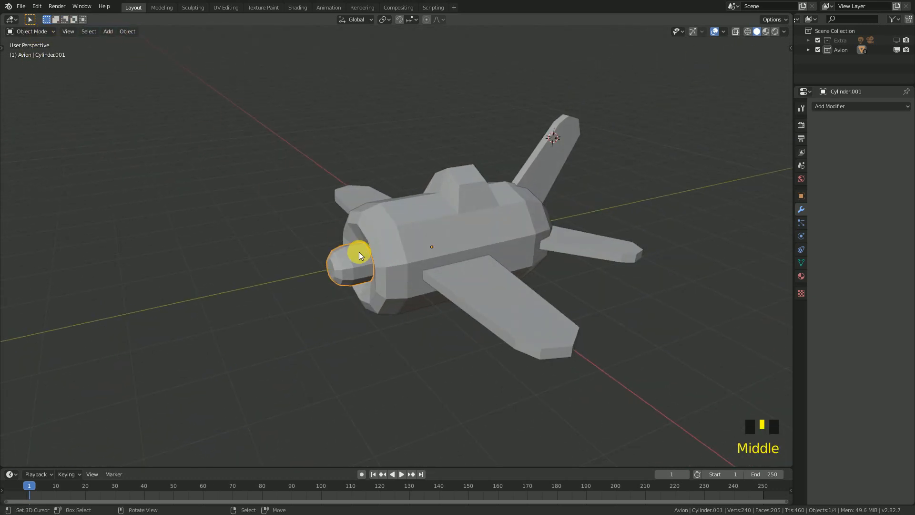
key("Tab")
scroll(372, 265, "up", 1)
key("Tab")
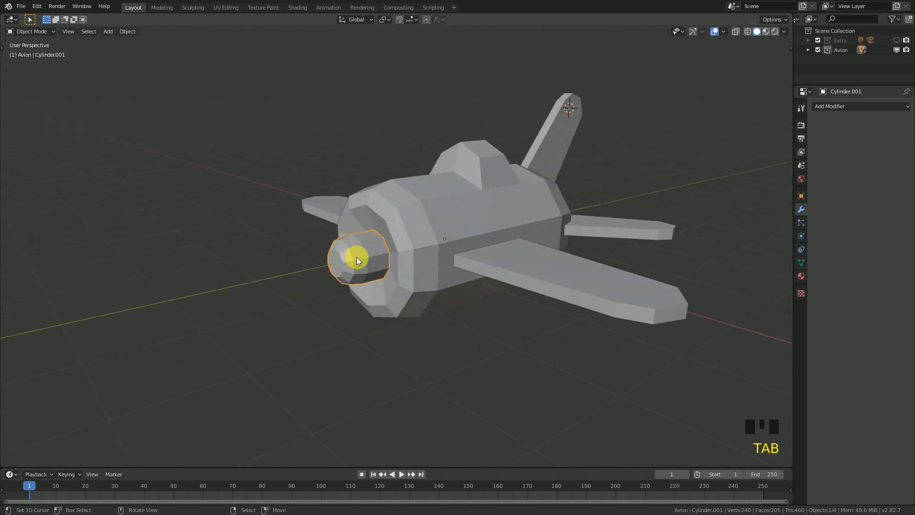
scroll(401, 255, "down", 1)
key("shift+h")
Delete only the flat face that caps the hub's rear end
middle_click_drag(402, 252, 137, 70)
key("Tab")
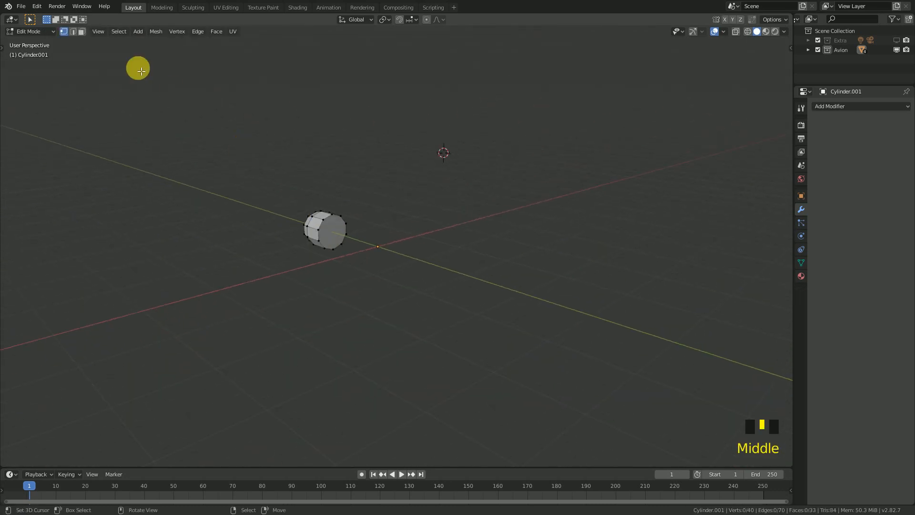
left_click(82, 32)
left_click(344, 236)
right_click(400, 187)
key("x")
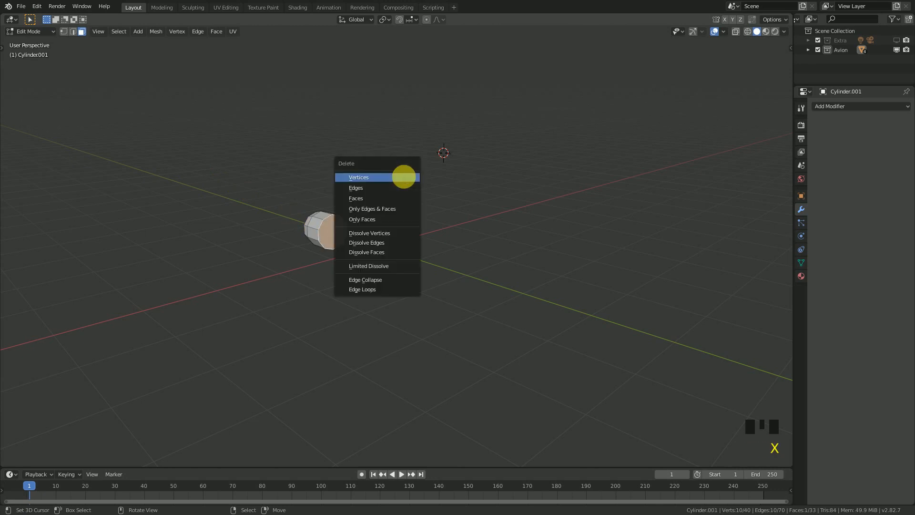
left_click(382, 206)
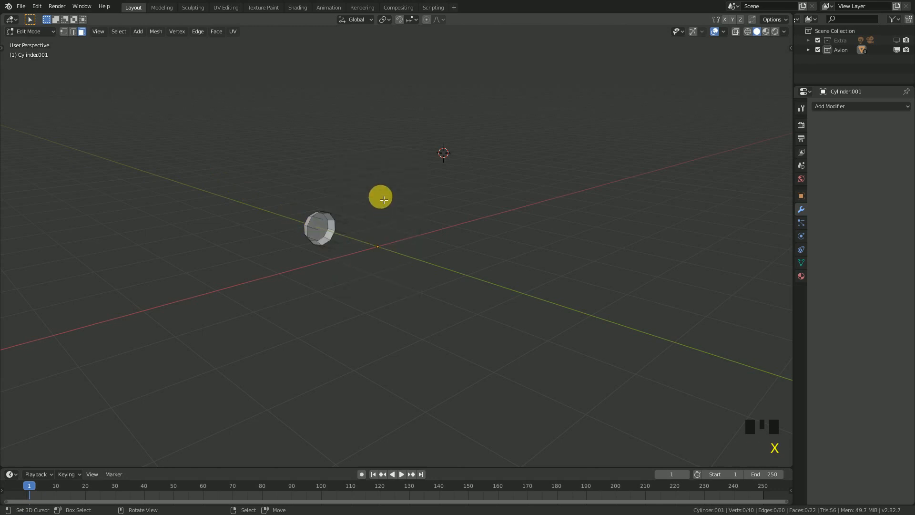
key("ctrl+z")
key("x")
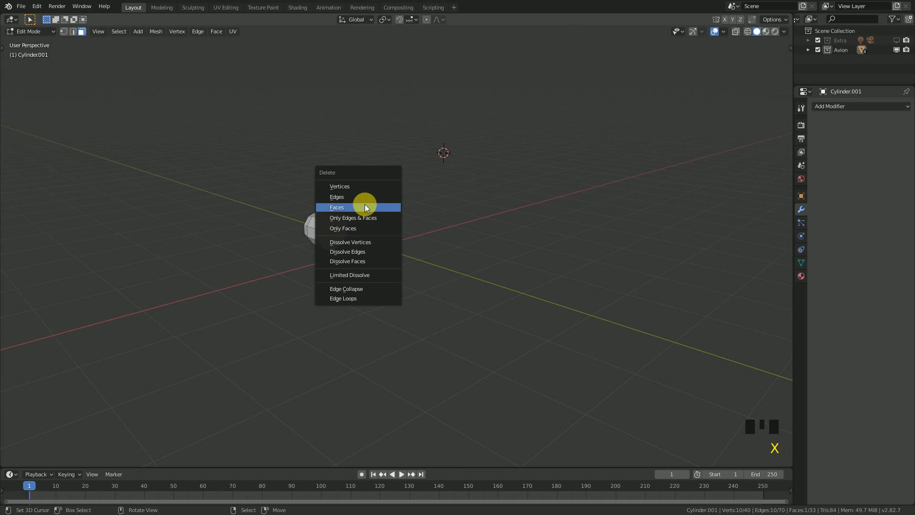
left_click(360, 208)
Snap the 3D cursor to the centre of the hub's open rear edge loop
scroll(300, 239, "up", 2)
middle_click_drag(300, 238, 79, 50)
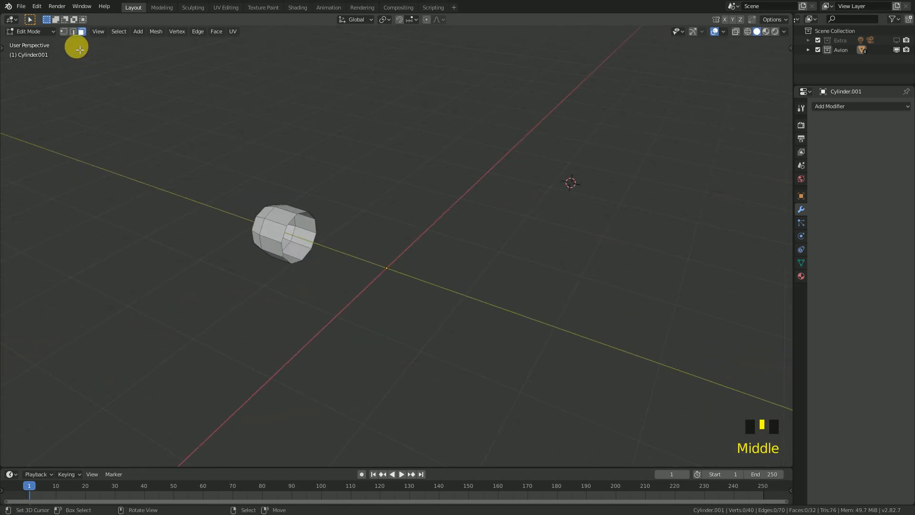
right_click(315, 219, "alt")
key("shift+s")
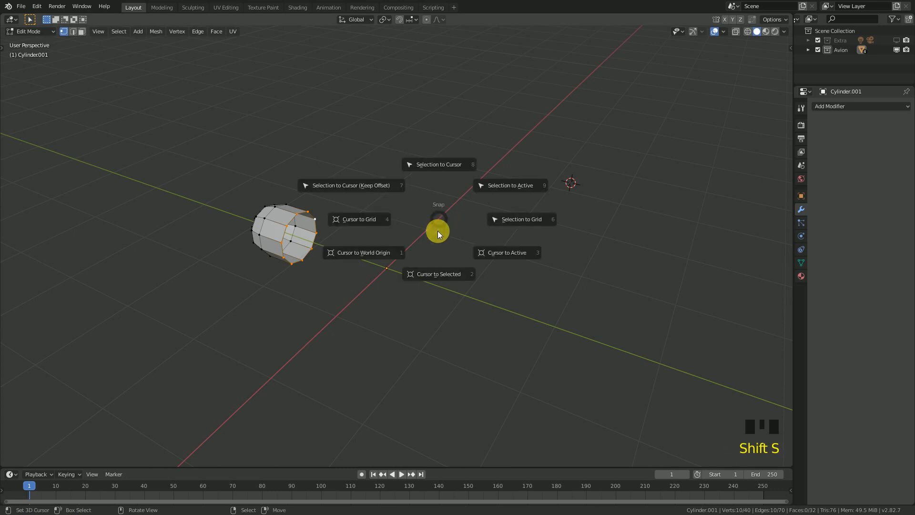
left_click(445, 273)
Set the hub's origin to the 3D cursor in Object Mode
key("Tab")
left_click(127, 31)
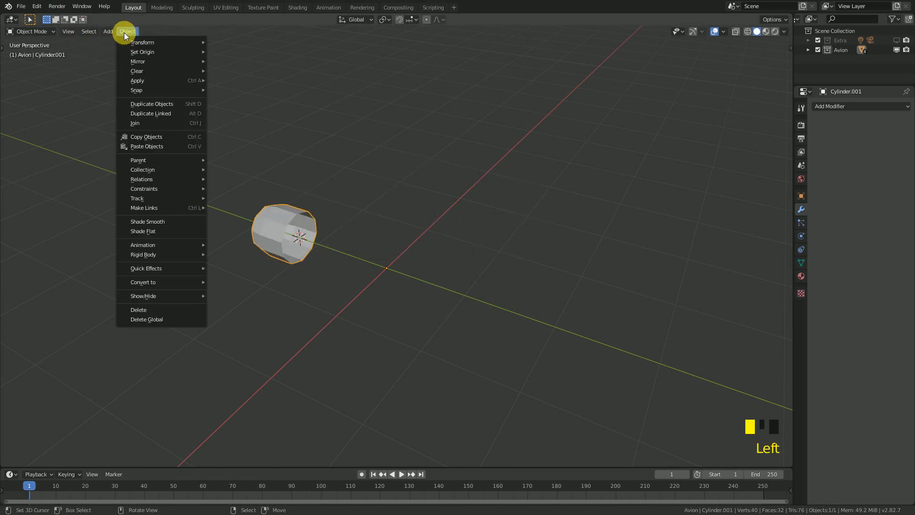
mouse_move(163, 51)
left_click(250, 72)
Test-rotate the hub around the global Y axis
middle_click_drag(256, 77, 413, 274)
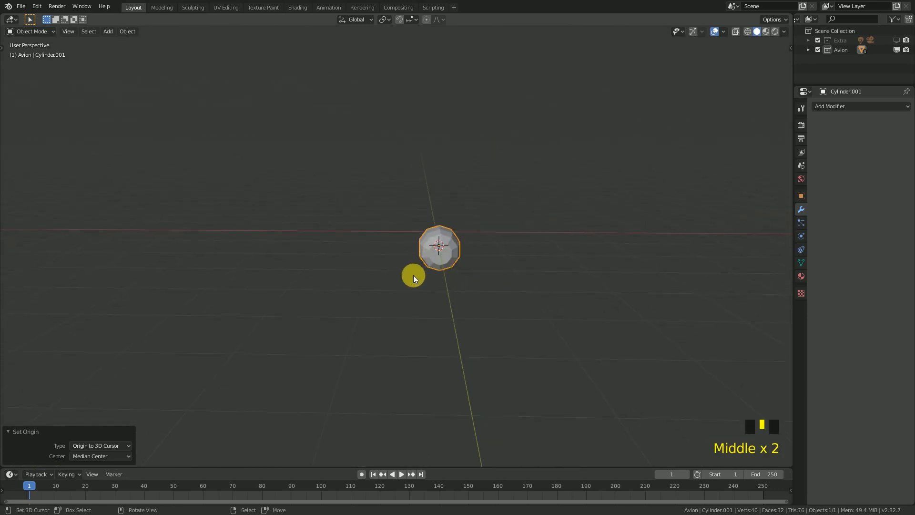
key("r")
key("y")
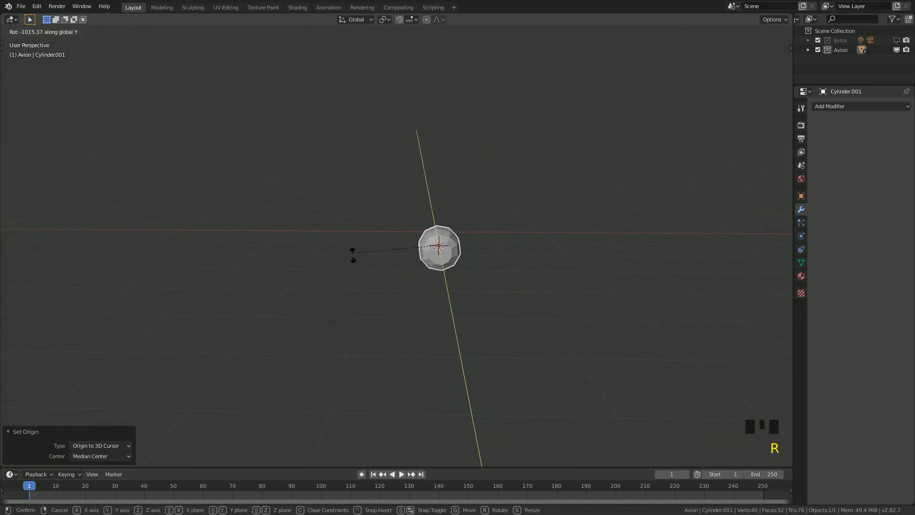
left_click(430, 217)
middle_click_drag(430, 217, 382, 258)
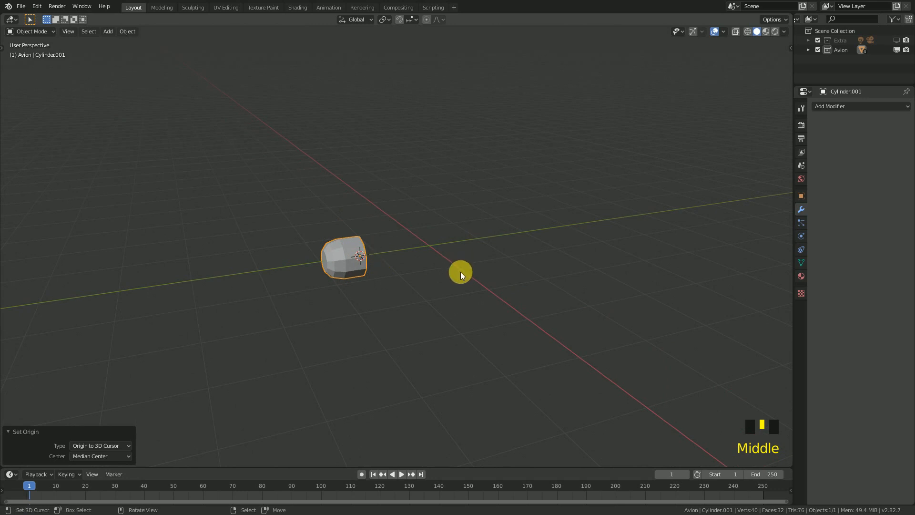
Add a plane mesh at the 3D cursor and rotate it 90° around the global X axis
key("shift+a")
left_click(491, 276)
middle_click_drag(458, 272, 433, 311)
middle_click(433, 310)
type("rx90")
left_click(434, 310)
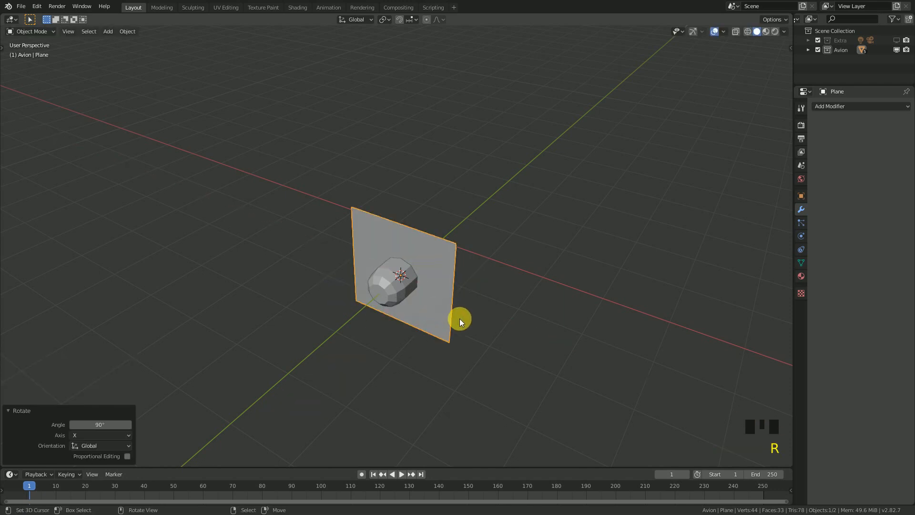
In front view, add one centred vertical loop cut to the plane
key("KP_1")
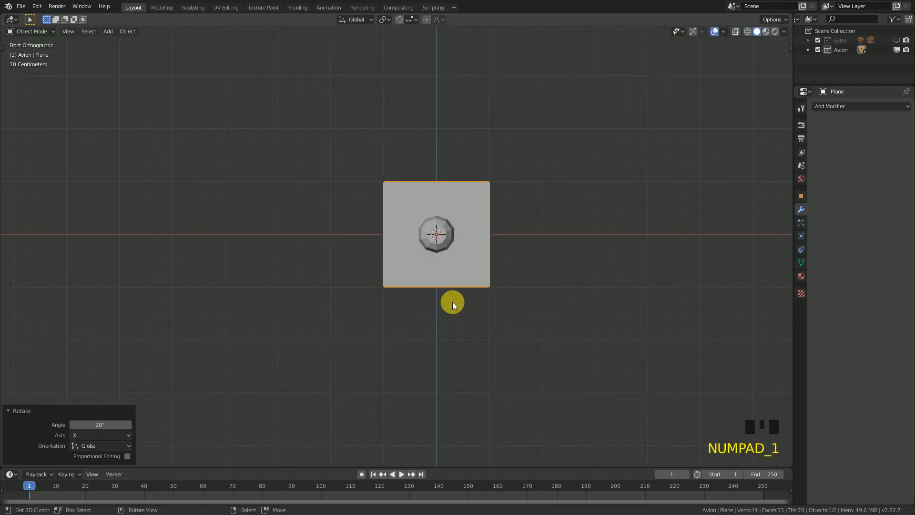
scroll(453, 302, "up", 2)
key("Tab")
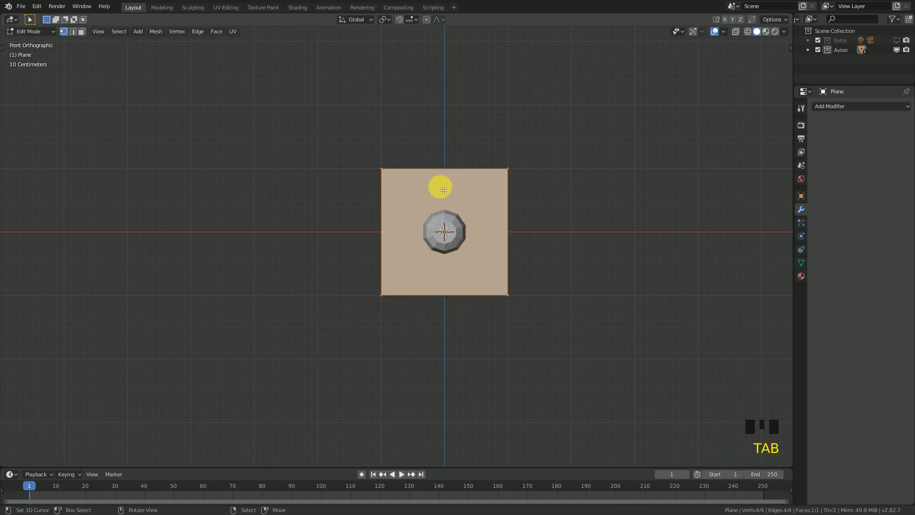
key("ctrl+r")
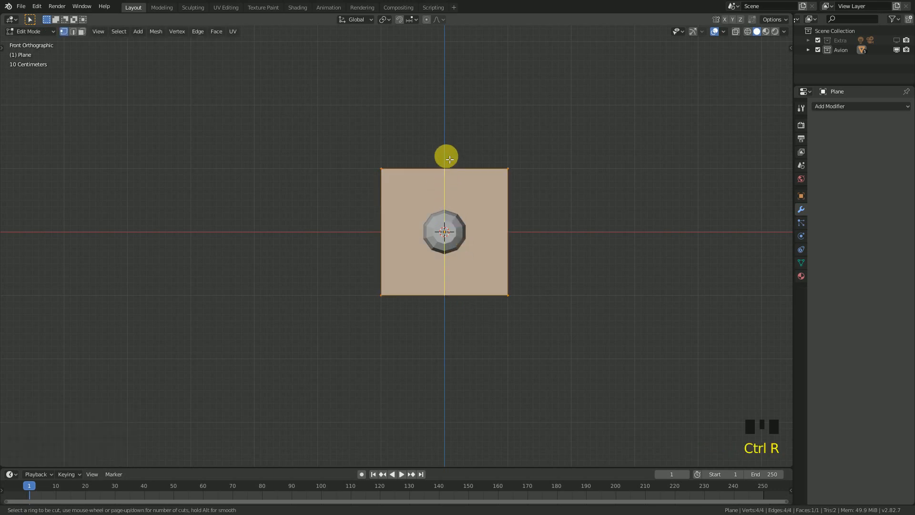
left_click(450, 160)
right_click(449, 159)
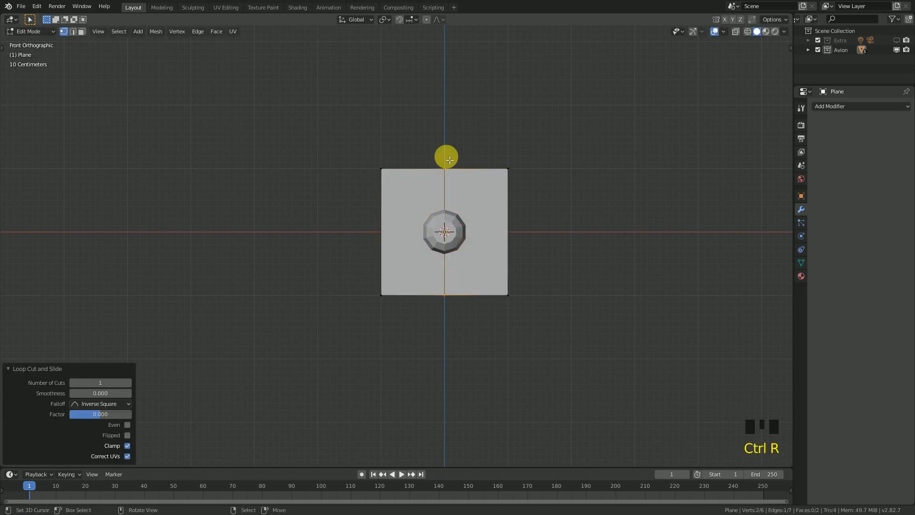
Delete the plane's outer vertices on the negative X side, keeping only the positive X half
right_click(386, 207, "alt")
key("x")
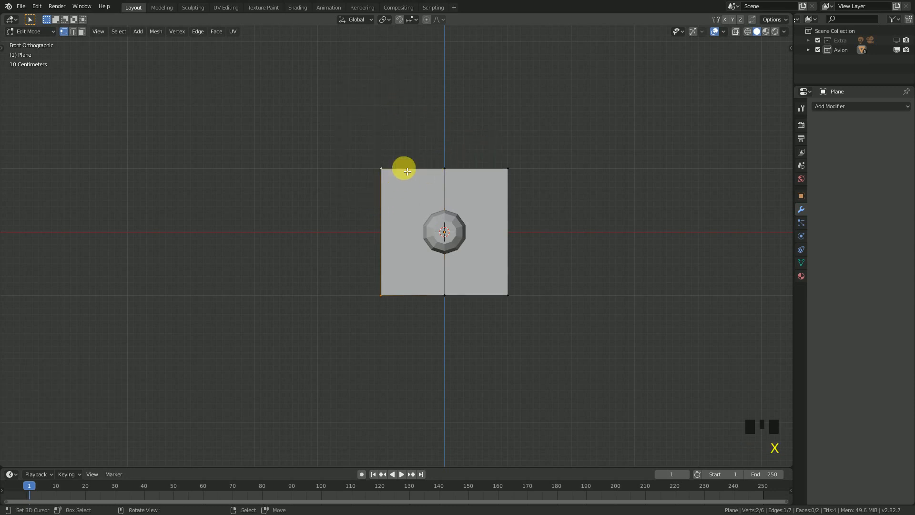
key("x")
left_click(385, 137)
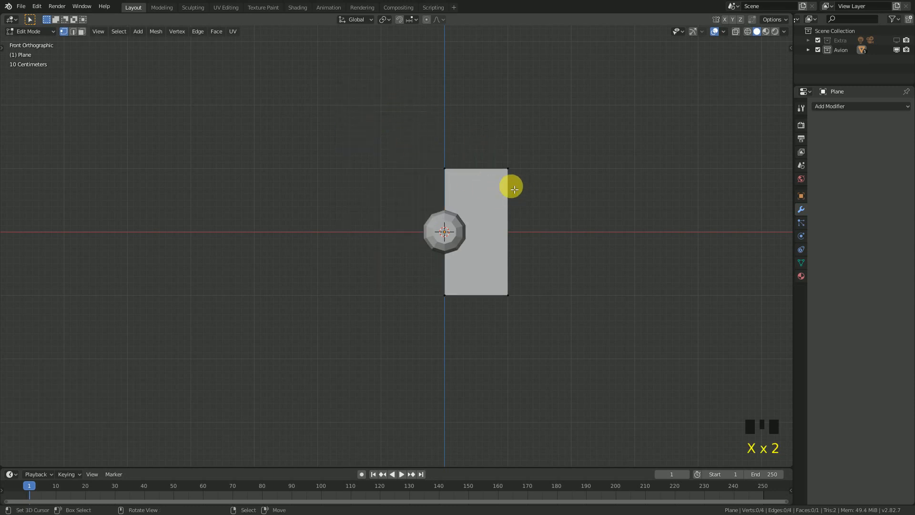
key("a")
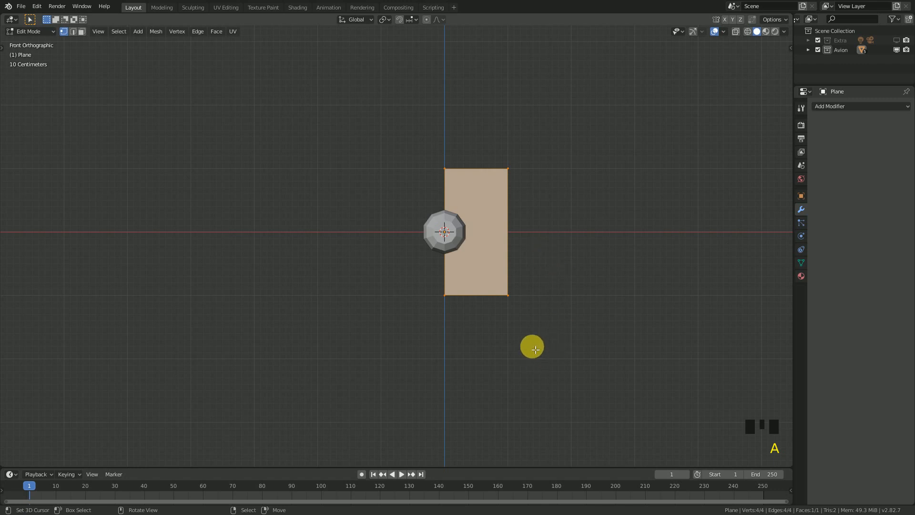
key("g")
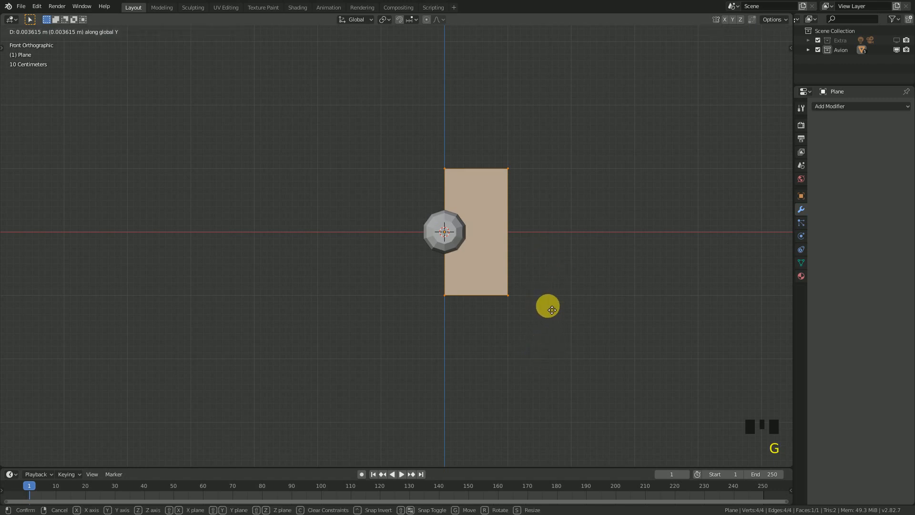
key("x")
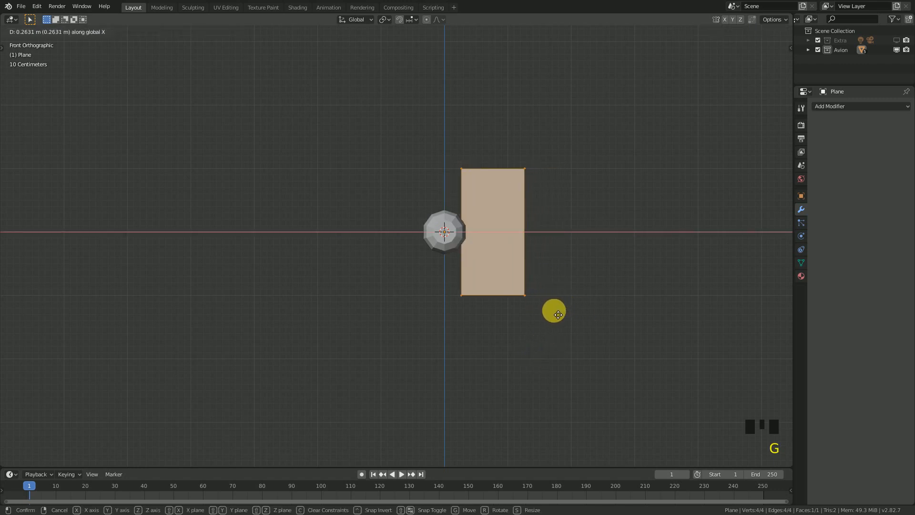
left_click(552, 315)
right_click(503, 272)
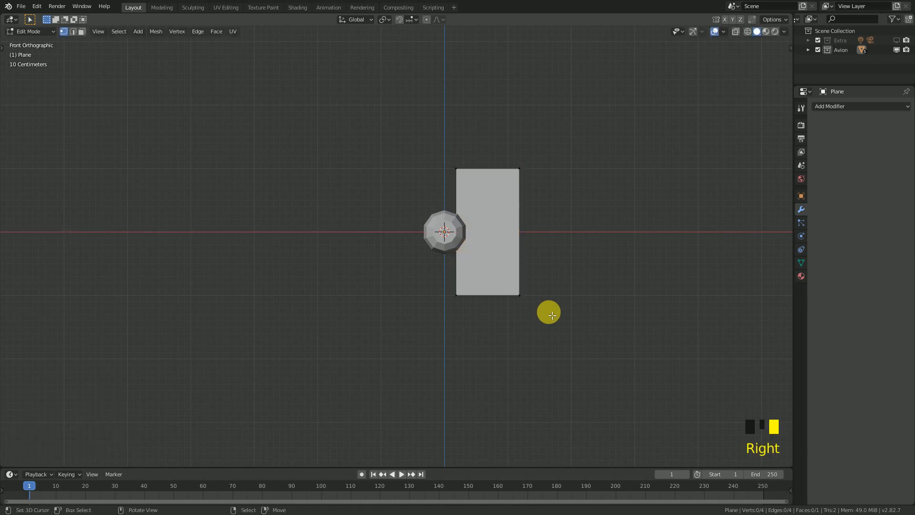
key("ctrl+z")
key("ctrl+z")
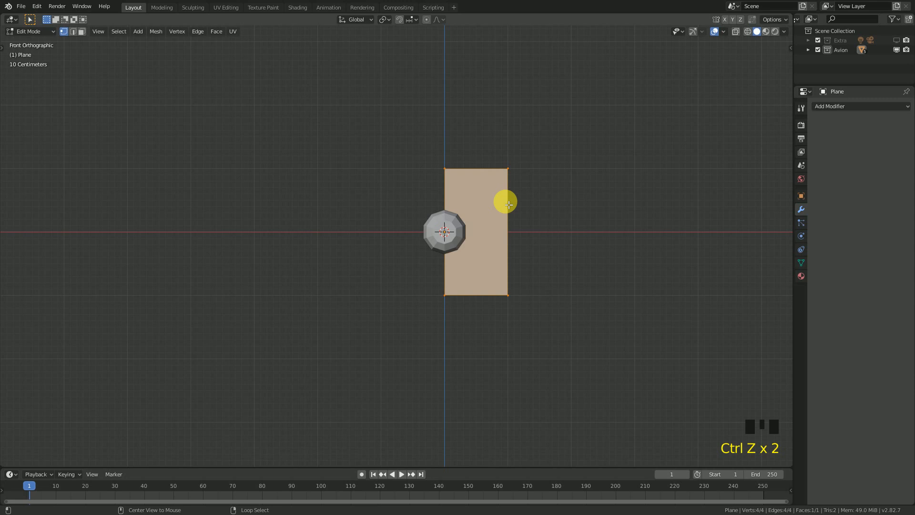
Move the half plane's outer vertical edge 1.01 m along X and its inner edge 0.218 m along X
key("g")
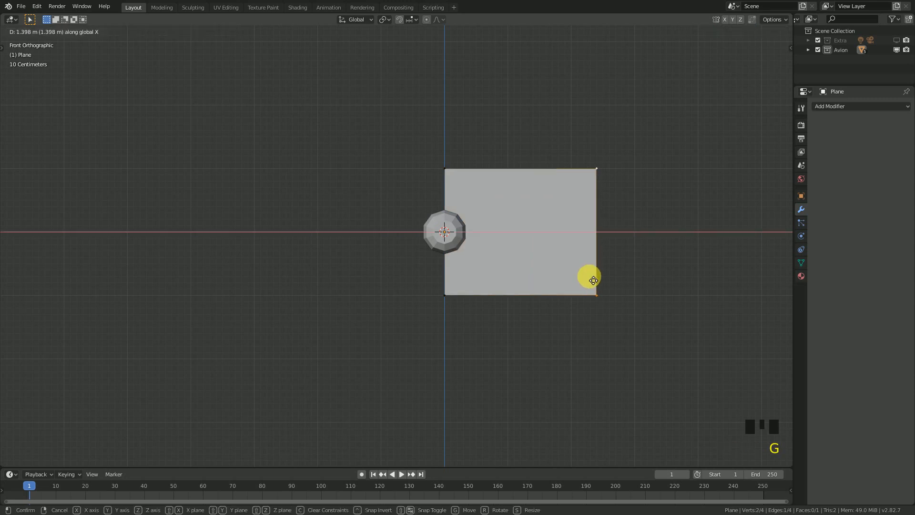
left_click(569, 276)
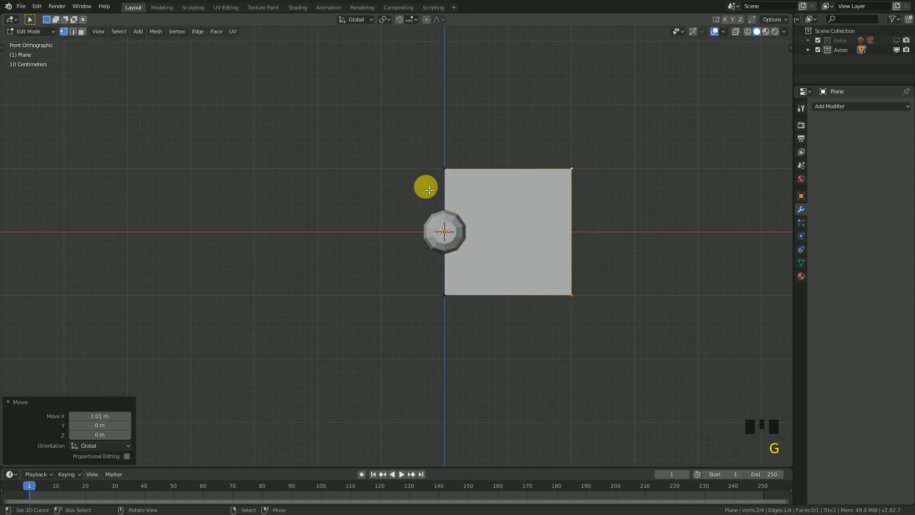
key("ctrl+i")
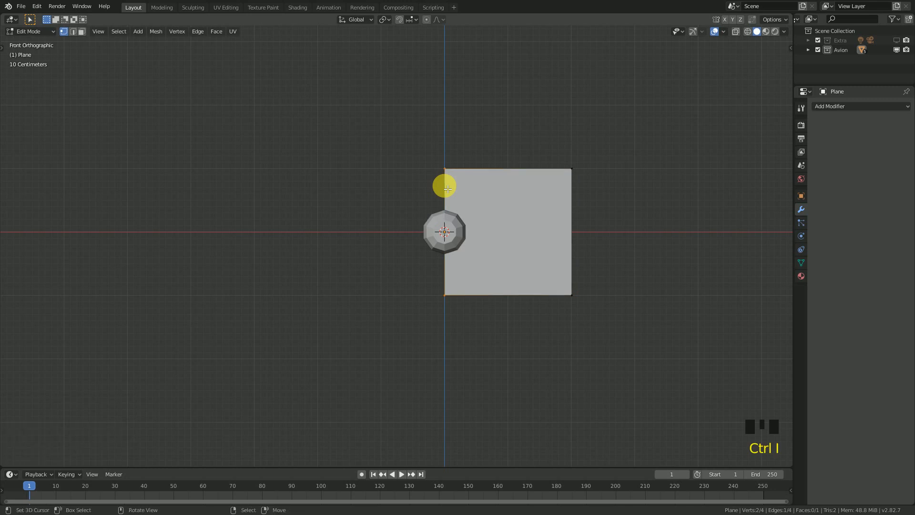
key("g")
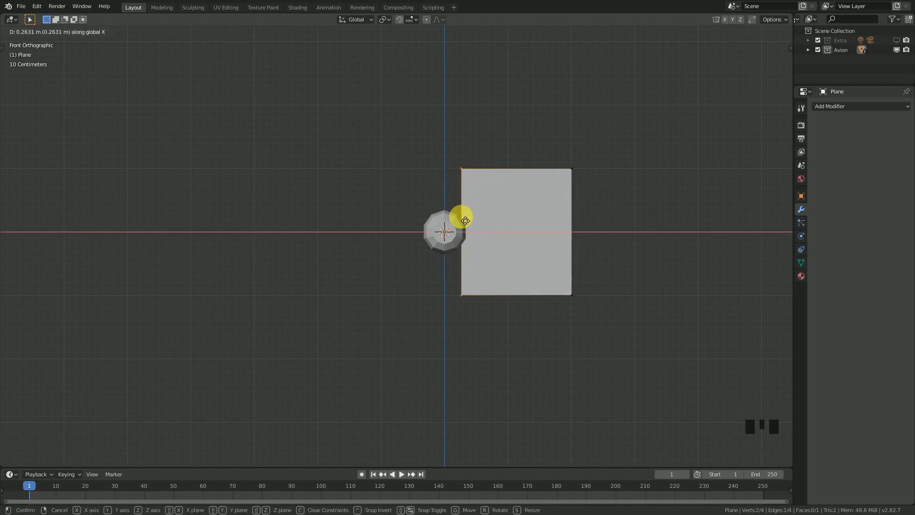
left_click(462, 224)
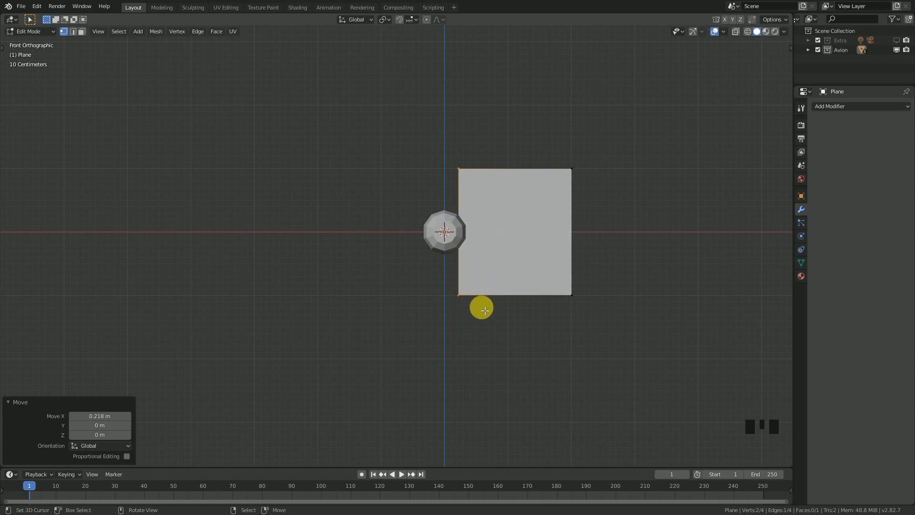
key("s")
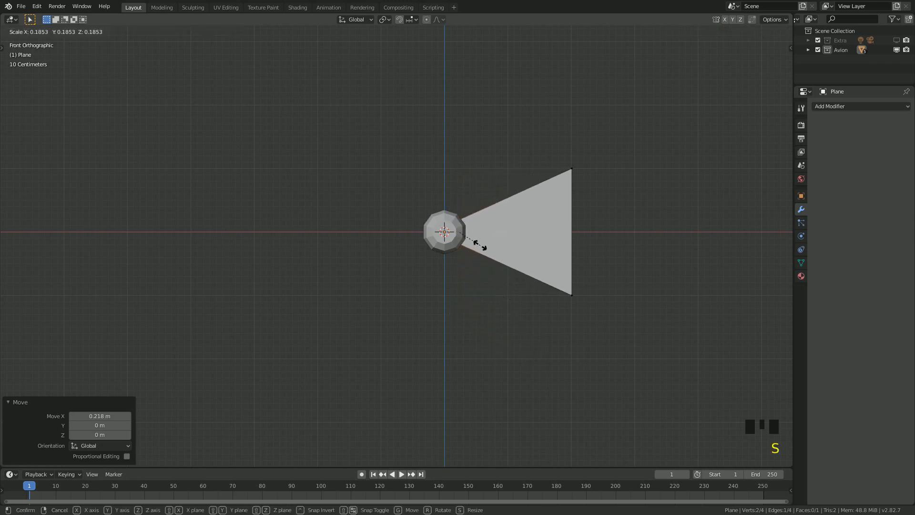
left_click(479, 245)
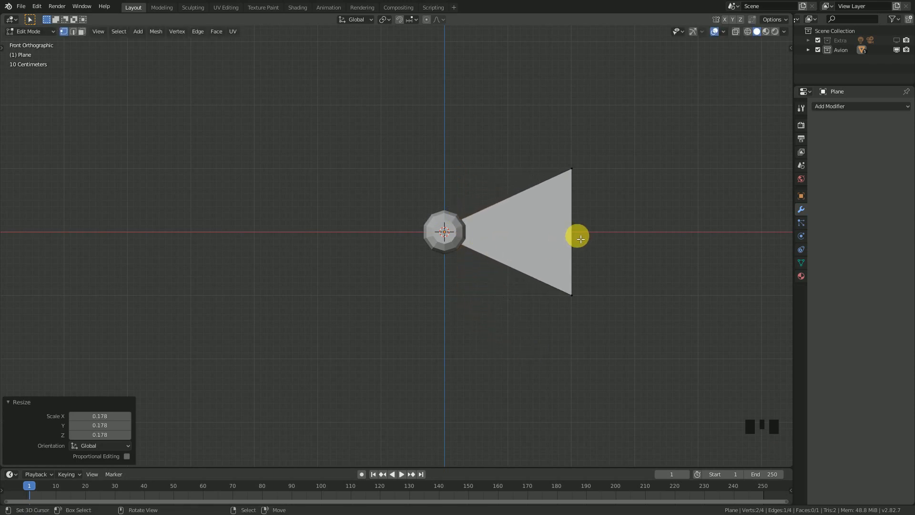
right_click(577, 240, "alt")
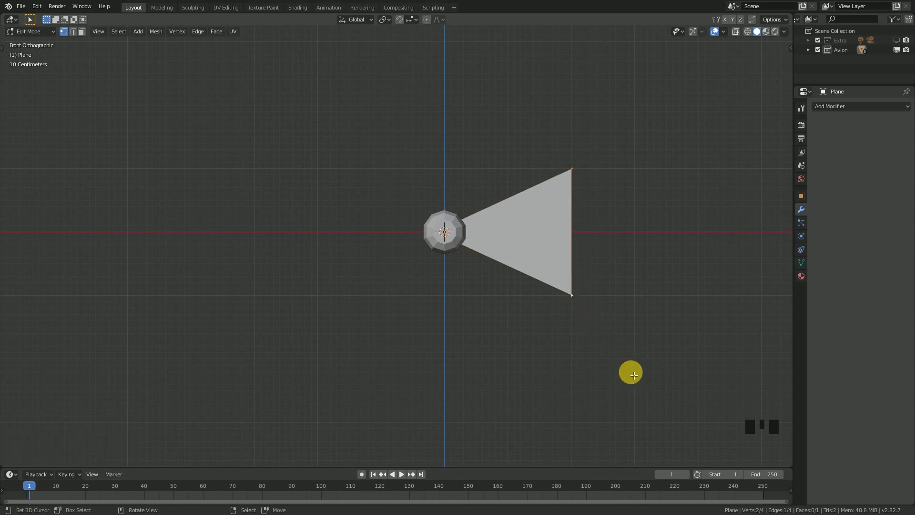
key("ctrl+z")
key("ctrl+z")
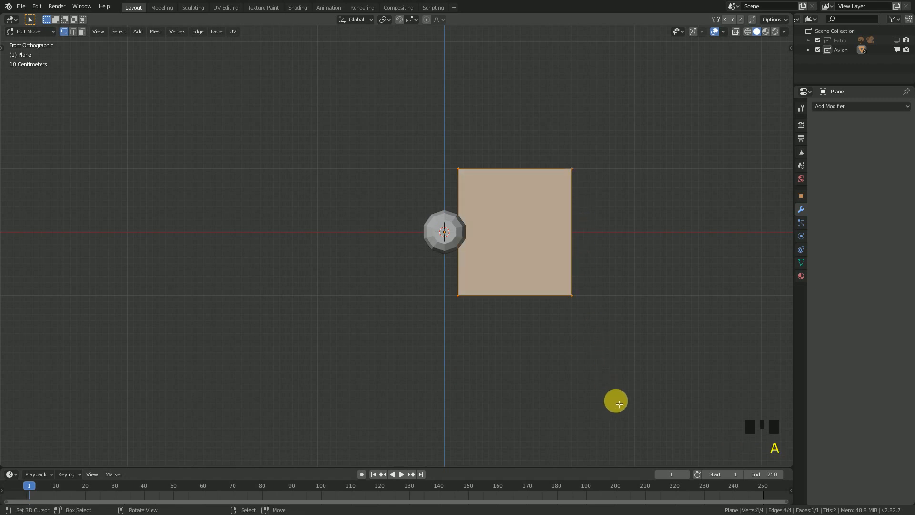
Scale the whole half plane to about 0.089 along the global Z axis to form a thin blade strip
key("s")
key("z")
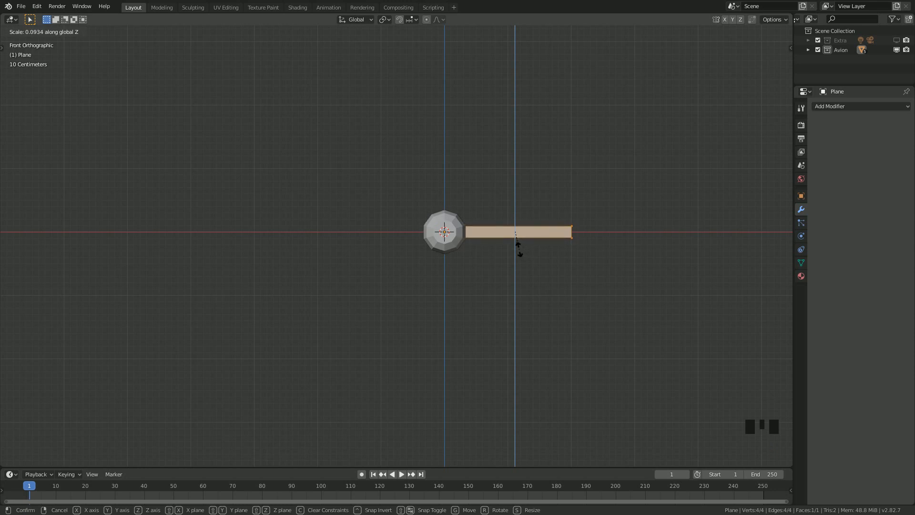
left_click(522, 252)
Add two centred vertical loop cuts to the blade strip and scale them to about 1.956 along Z
key("ctrl+r")
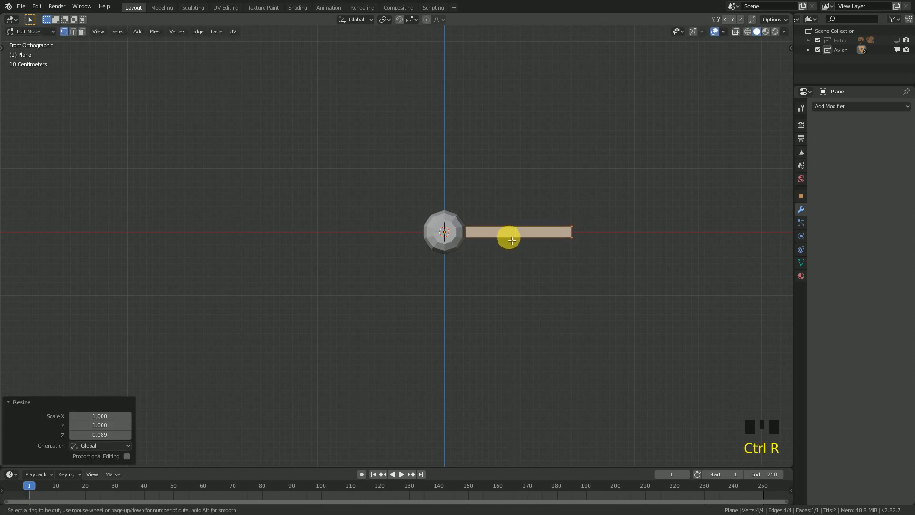
left_click(512, 240)
right_click(519, 246)
key("s")
key("z")
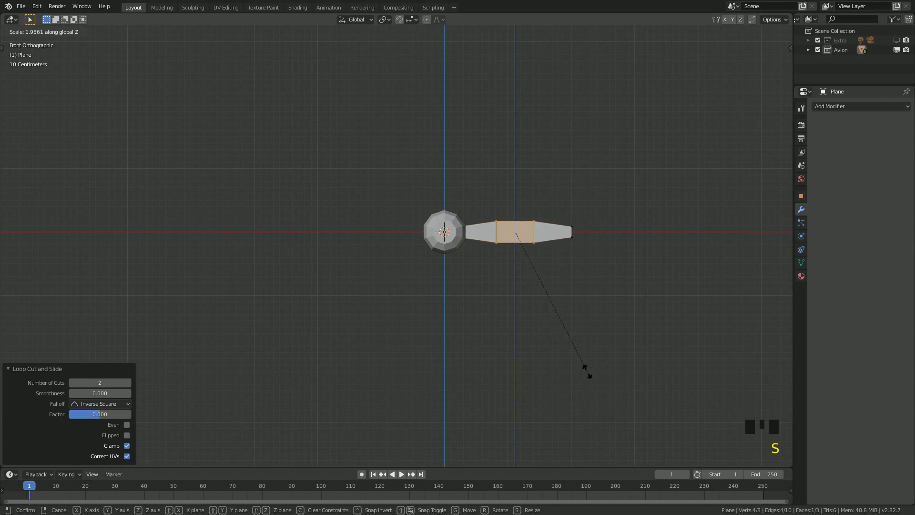
left_click(576, 360)
Select the whole linked blade mesh and, in top view, move it about -0.219 m along Y beside the hub
scroll(516, 253, "down", 2)
middle_click_drag(516, 253, 460, 303)
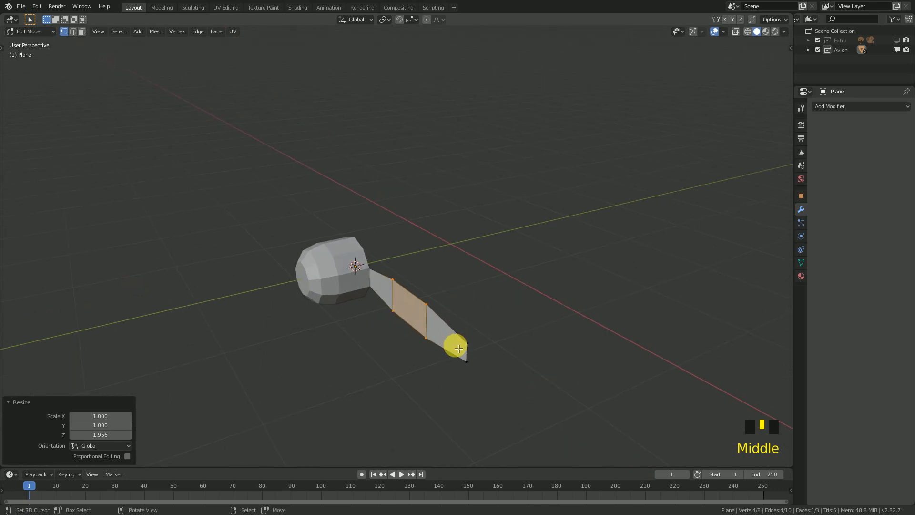
key("ctrl+l")
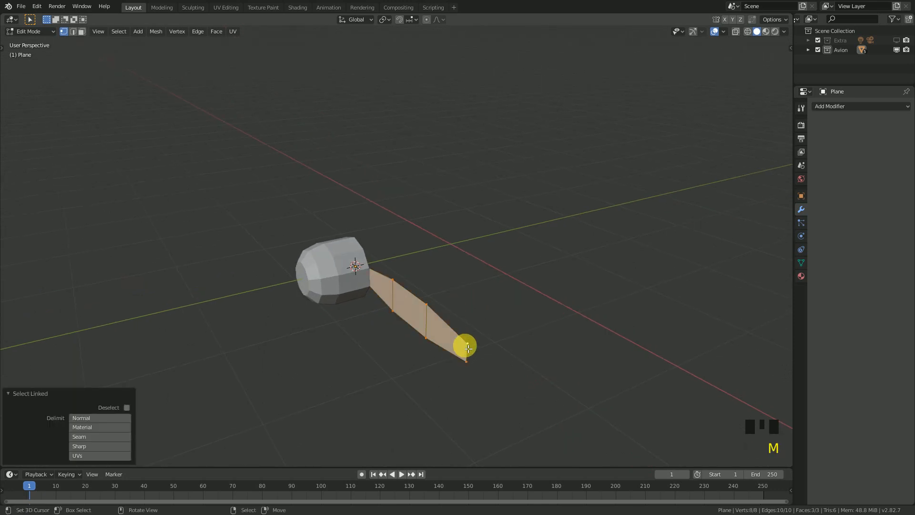
key("KP_7")
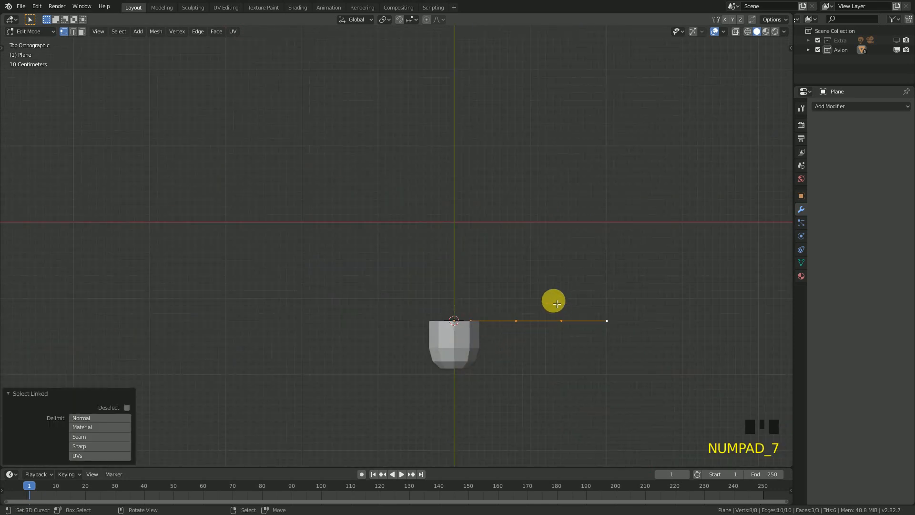
key("g")
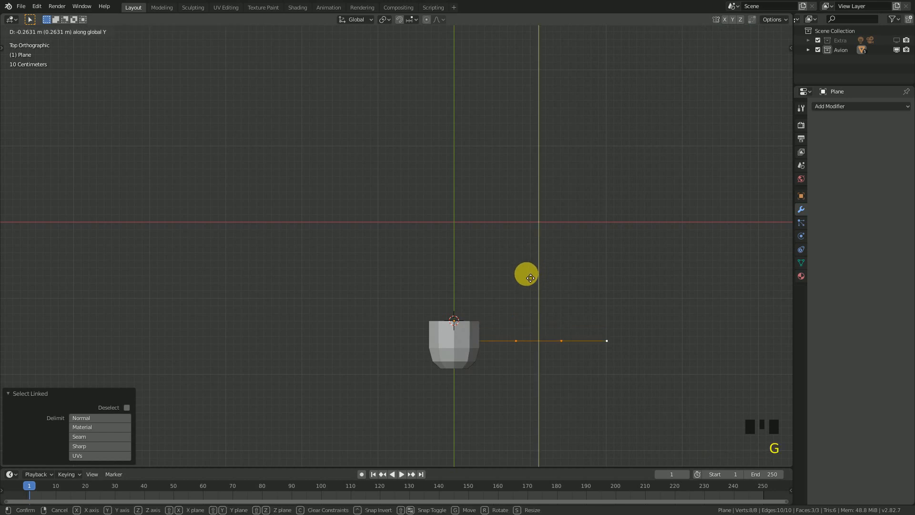
left_click(529, 273)
Extrude the blade's faces along their normal by about 0.09 m to give the blade thickness
key("e")
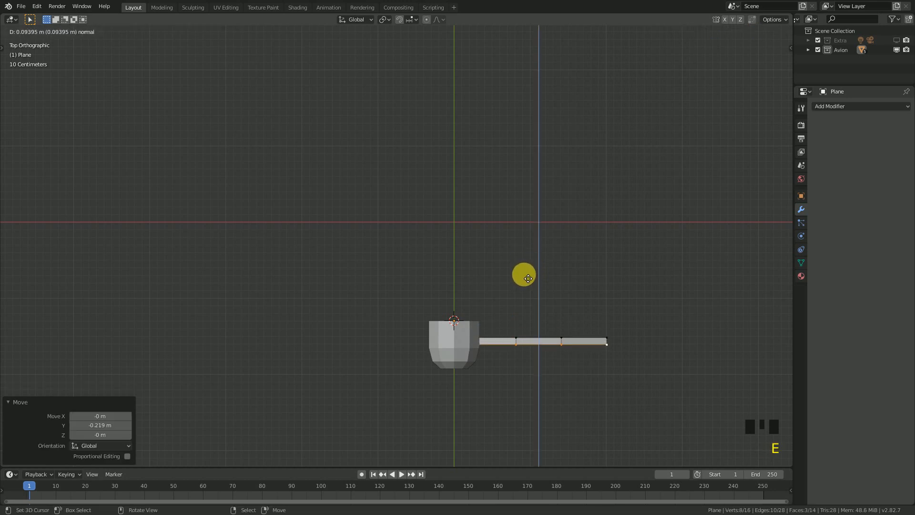
left_click(528, 277)
middle_click_drag(525, 323, 492, 249)
scroll(513, 281, "up", 3)
middle_click_drag(513, 281, 548, 276)
In Object Mode, add a Mirror modifier on the X axis to the blade to create the opposite blade
key("Tab")
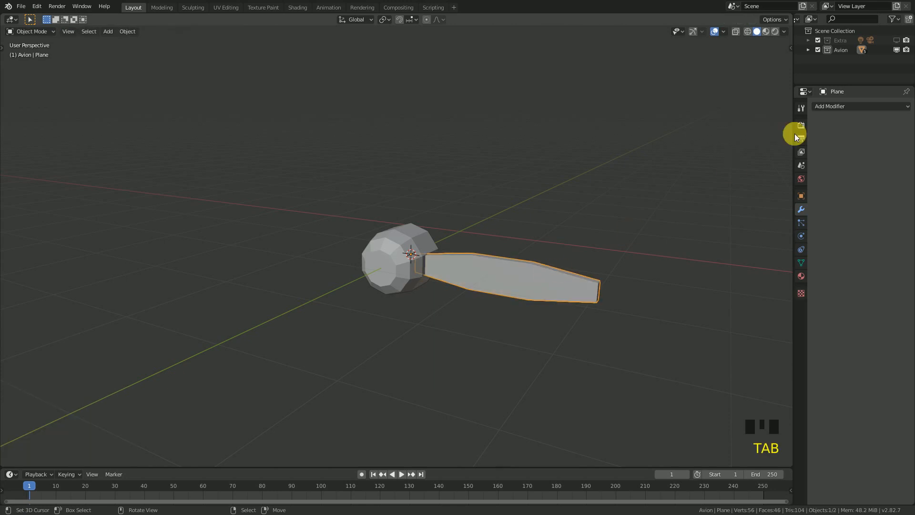
left_click(841, 108)
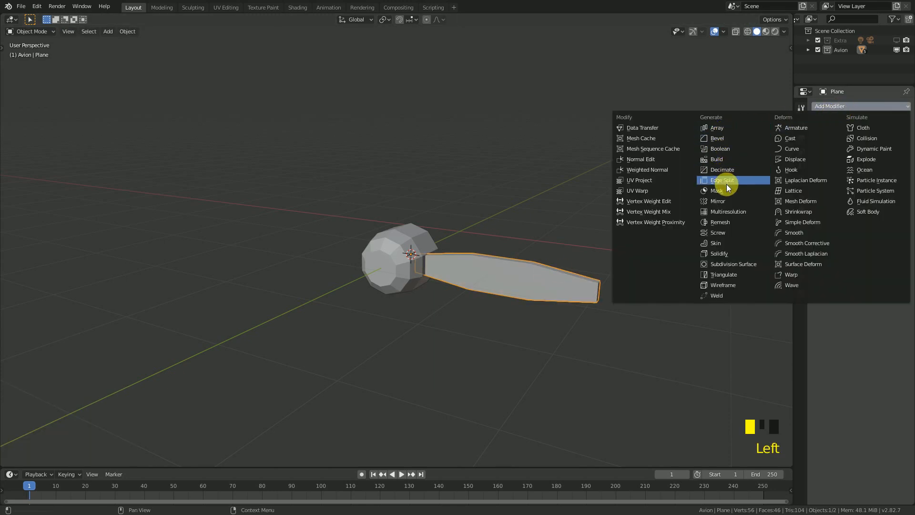
left_click(725, 201)
middle_click_drag(445, 259, 674, 145)
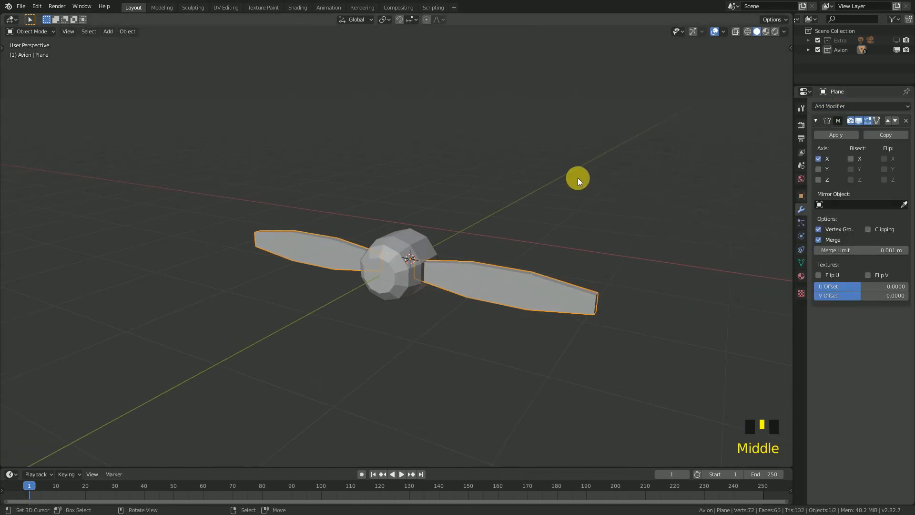
middle_click_drag(577, 176, 577, 173)
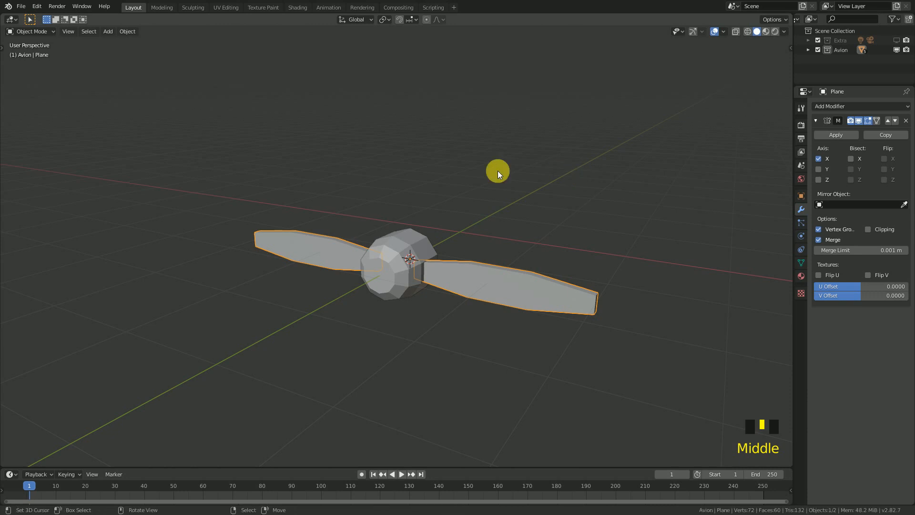
Unhide the airplane's fuselage, wings and tail parts around the propeller
right_click(399, 235)
key("alt+h")
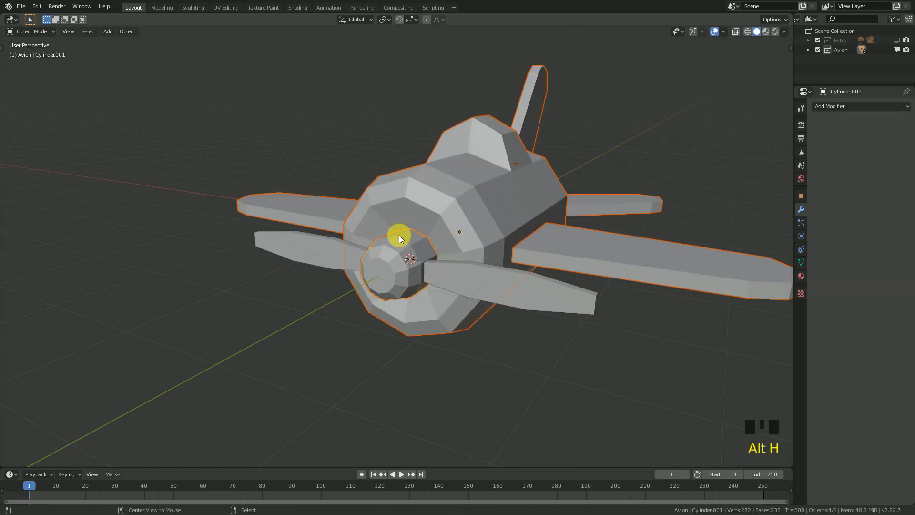
middle_click_drag(399, 236, 388, 275)
Examine the assembled airplane and its propeller proportions from several angles and in front view
right_click(388, 276)
scroll(431, 289, "up", 3)
middle_click_drag(455, 300, 450, 228)
scroll(431, 287, "down", 2)
right_click(534, 201)
scroll(513, 228, "up", 2)
scroll(366, 220, "down", 1)
key("KP_1")
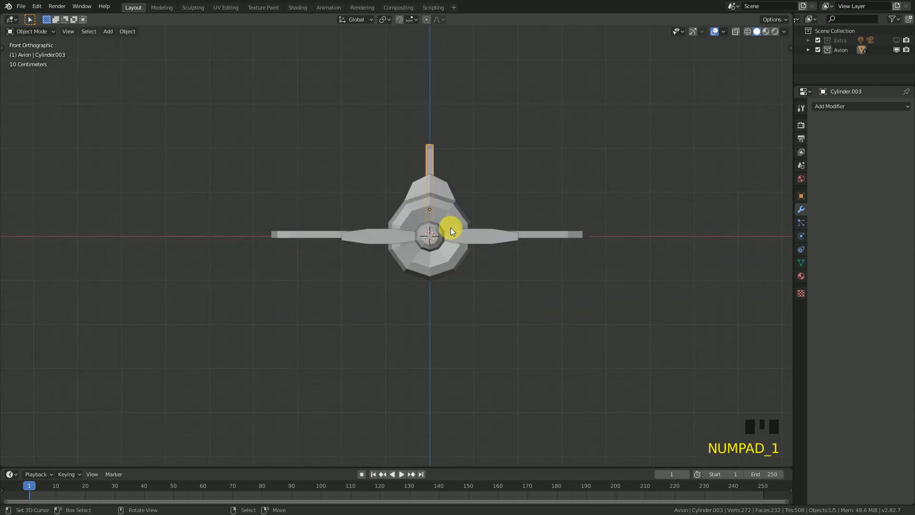
middle_click_drag(412, 239, 450, 261)
Select the fuselage and apply Shade Smooth to it
right_click(457, 212)
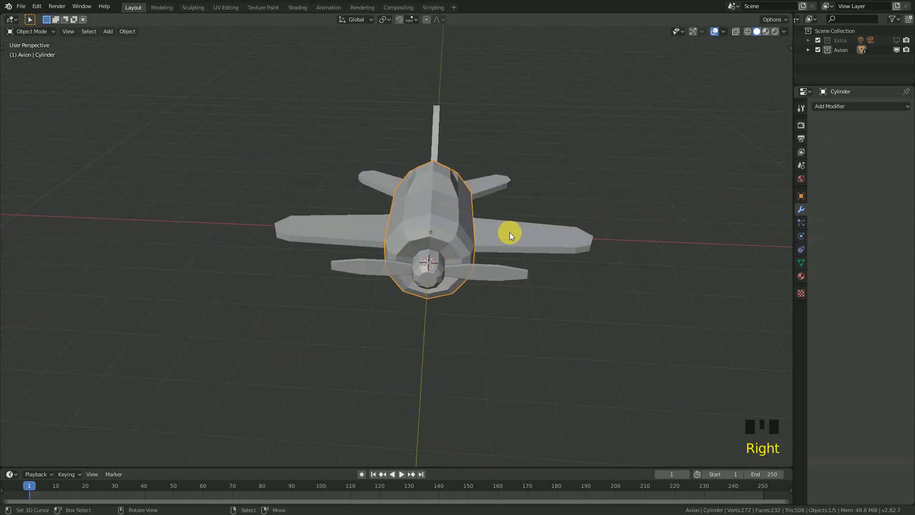
middle_click_drag(509, 233, 449, 223)
key("F3")
type("smoo")
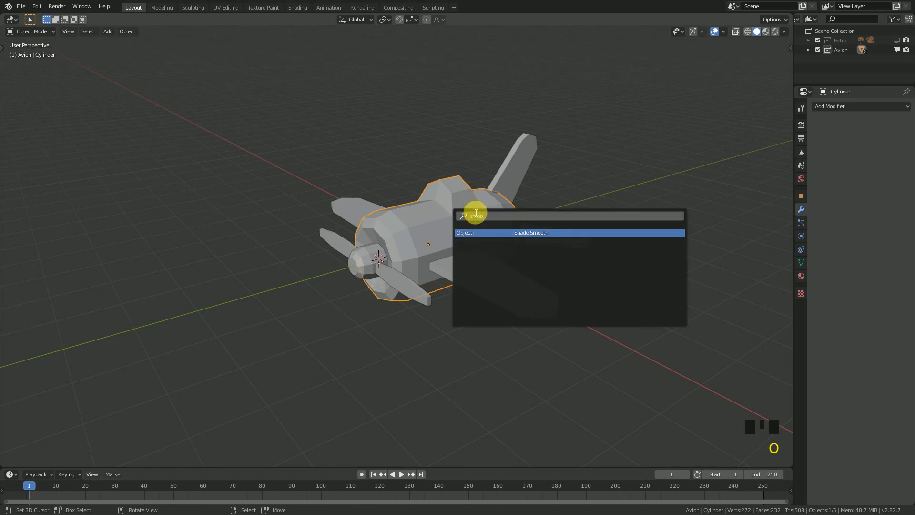
left_click(514, 232)
Enable Auto Smooth in the fuselage's Normals settings and set its angle to 40°
scroll(442, 262, "up", 2)
scroll(400, 271, "down", 1)
middle_click_drag(399, 271, 454, 275)
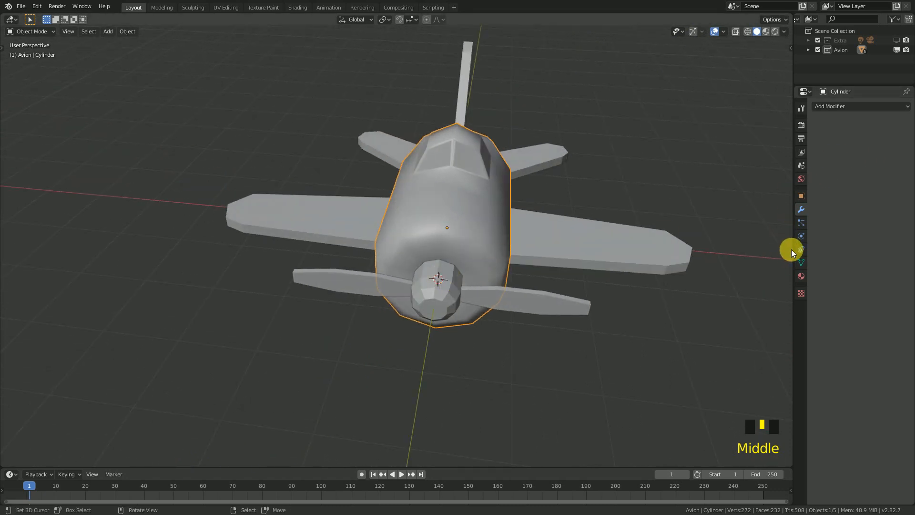
left_click(801, 263)
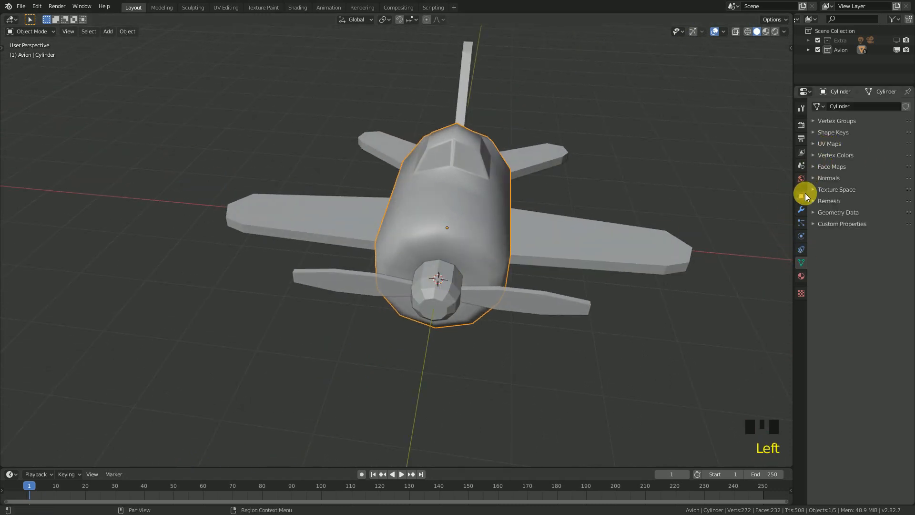
left_click(824, 178)
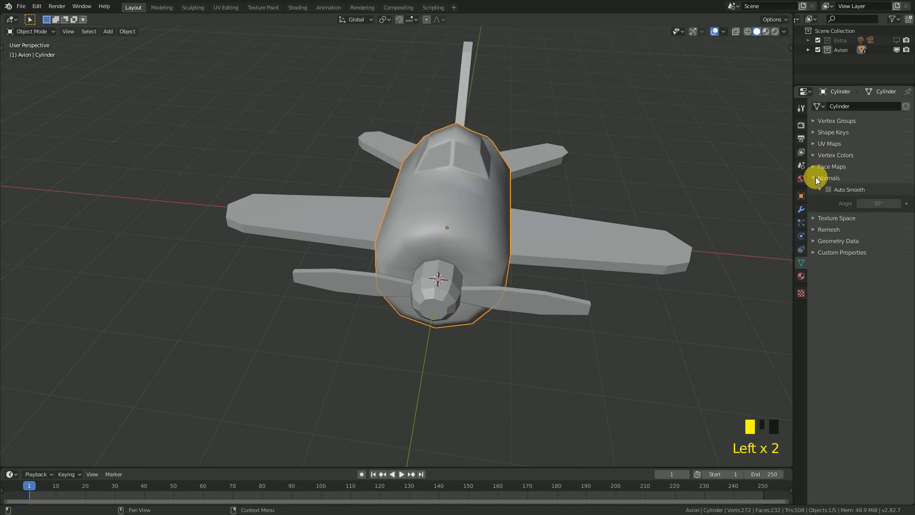
left_click(828, 190)
middle_click_drag(713, 207, 448, 202)
left_click(884, 208)
type("40")
key("Return")
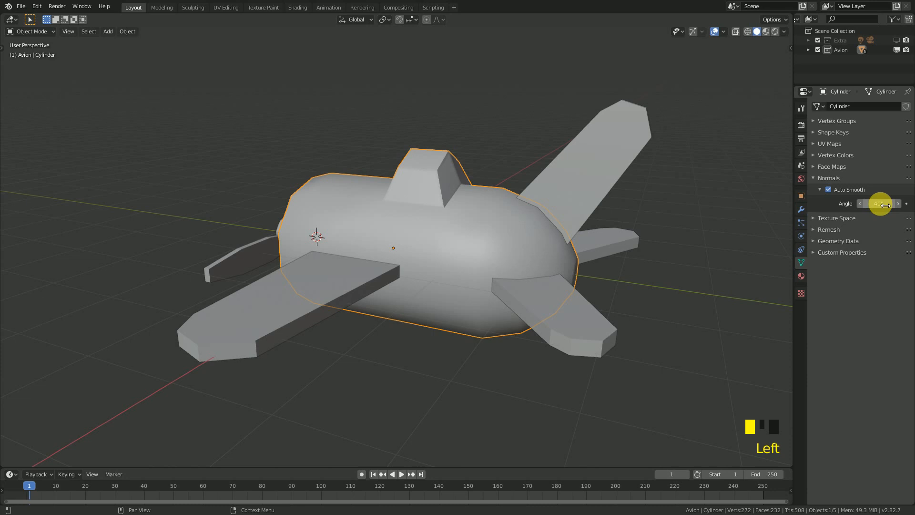
Try lower Auto Smooth angles of 35° and 30° on the fuselage
middle_click_drag(783, 205, 510, 209)
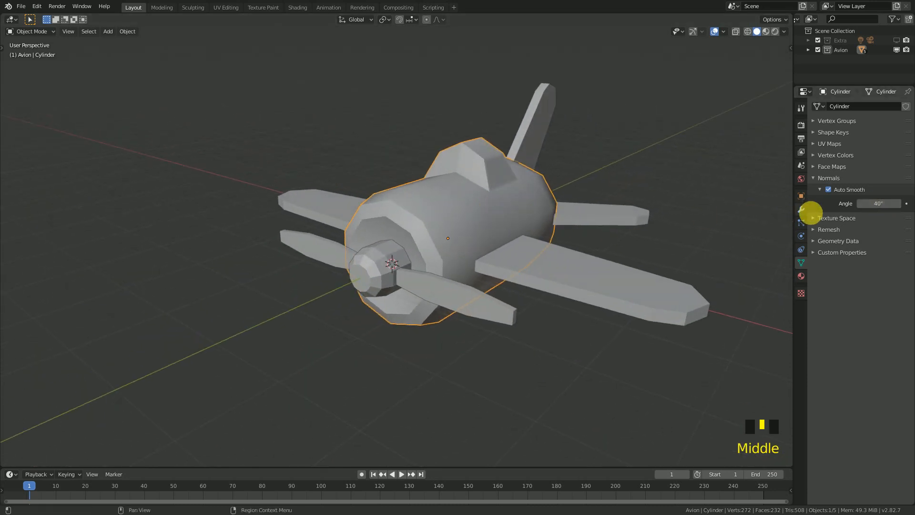
middle_click_drag(514, 243, 481, 238)
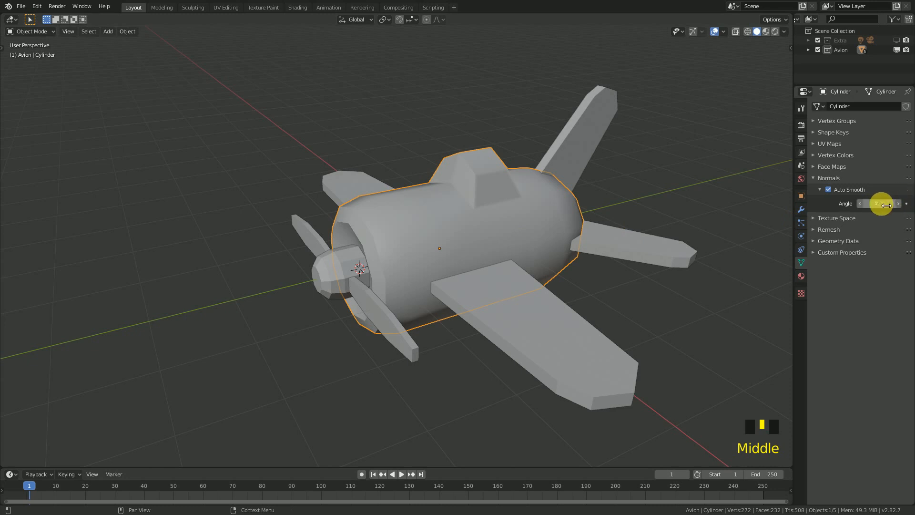
key("Return")
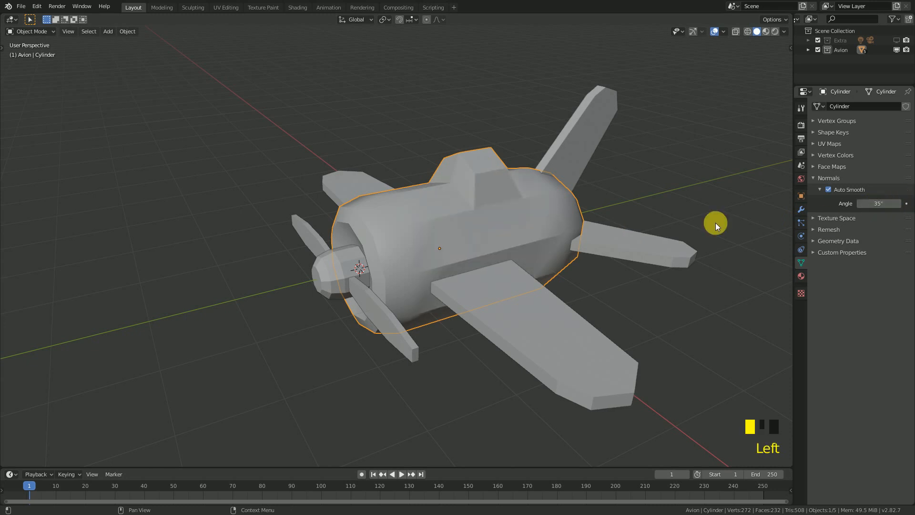
middle_click_drag(716, 227, 561, 200)
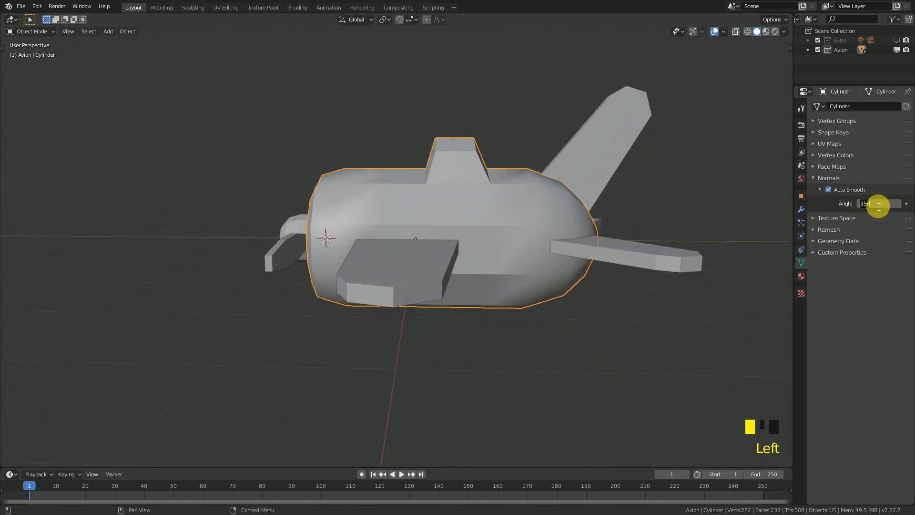
key("Return")
Select the propeller hub and apply Shade Smooth to it
middle_click_drag(619, 229, 439, 249)
scroll(442, 285, "down", 2)
right_click(439, 250)
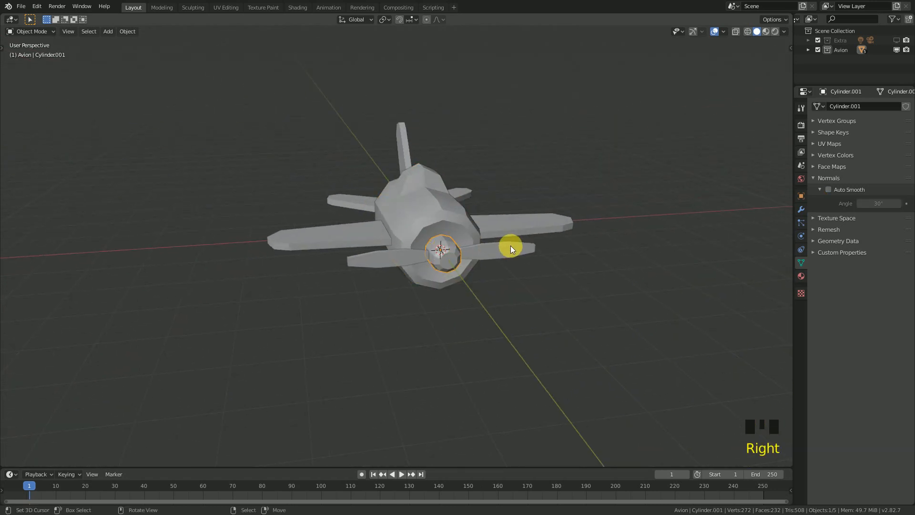
key("F3")
type("Shade Smooth")
key("Return")
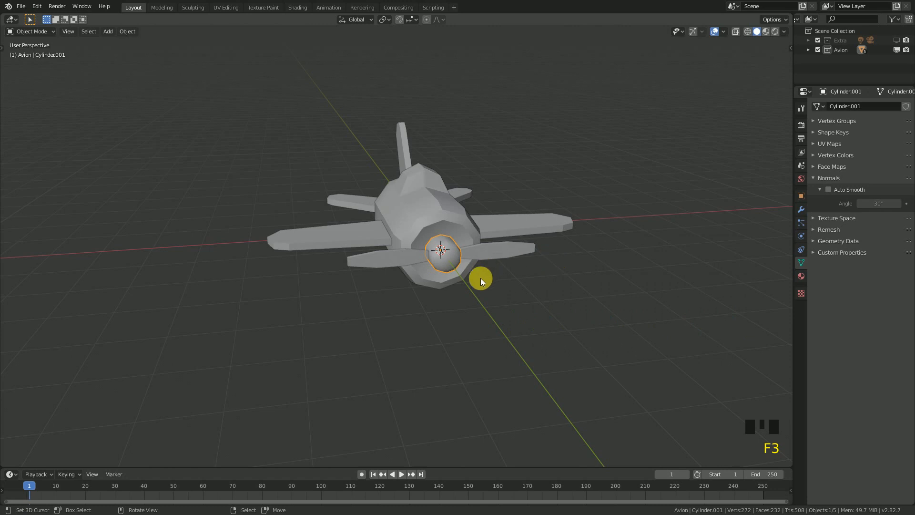
Enable Auto Smooth for the propeller hub's normals and adjust its angle
middle_click_drag(480, 278, 755, 246)
left_click(828, 190)
scroll(539, 333, "up", 2)
middle_click_drag(539, 333, 519, 319)
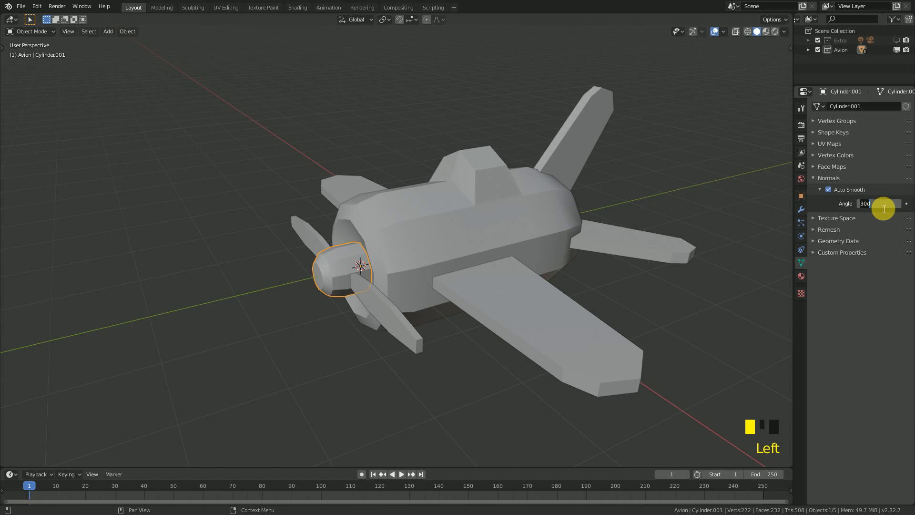
left_click(884, 205)
middle_click_drag(381, 281, 573, 302)
Select the fuselage again and set its Auto Smooth angle to 40°
right_click(542, 298)
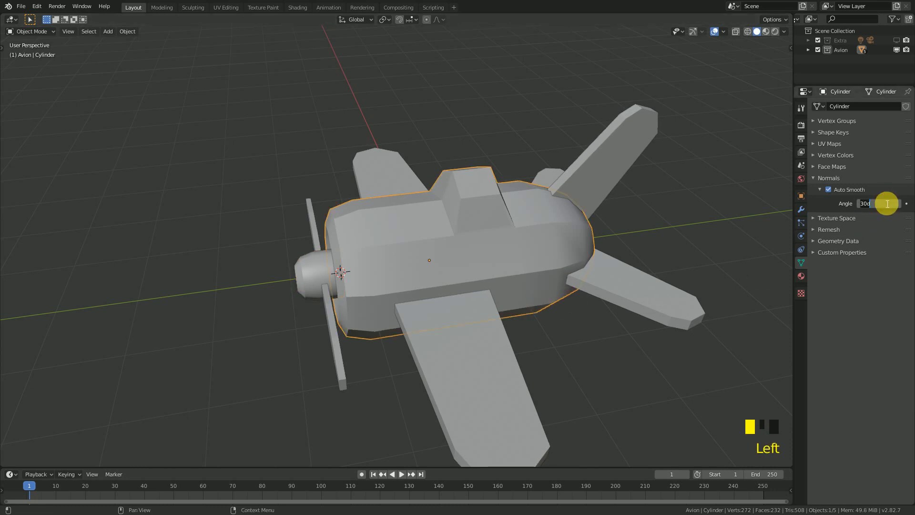
scroll(412, 285, "down", 3)
Examine the smoothed shading of the fuselage and propeller hub from all around the airplane
middle_click_drag(412, 285, 431, 294)
scroll(505, 321, "up", 2)
middle_click_drag(505, 321, 542, 269)
scroll(522, 302, "up", 1)
middle_click_drag(522, 302, 410, 306)
scroll(475, 297, "down", 3)
middle_click_drag(476, 296, 639, 297)
middle_click_drag(423, 294, 492, 275)
Inspect the fuselage mesh in Edit Mode by selecting an edge loop near the tail, and return to Object Mode
right_click(499, 284)
key("Tab")
middle_click_drag(548, 280, 510, 280)
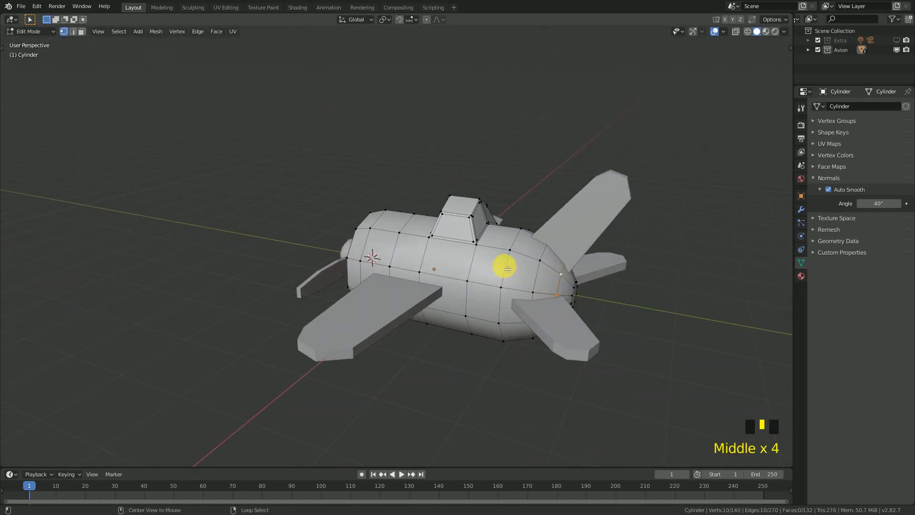
right_click(549, 280, "alt")
middle_click_drag(543, 290, 556, 313)
key("Tab")
mouse_move(542, 280)
middle_mouse_down()
mouse_move(476, 286)
mouse_move(541, 281)
middle_mouse_up()
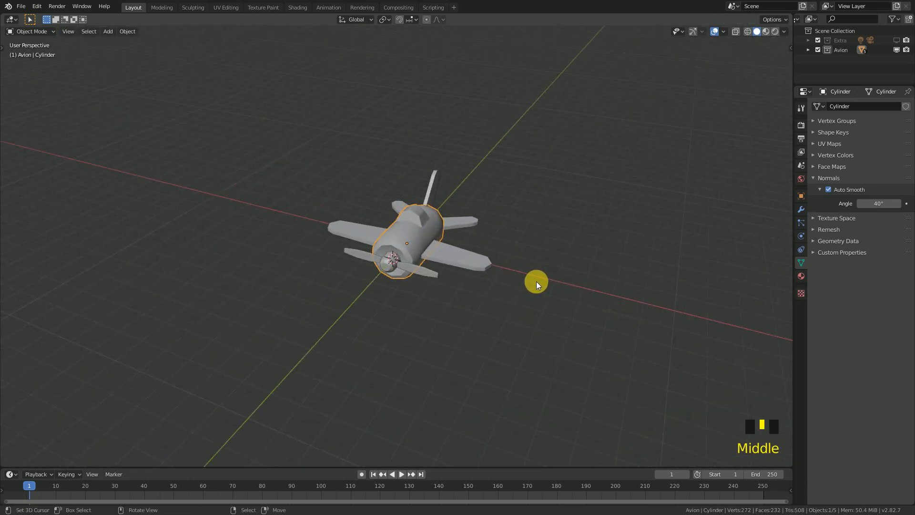
scroll(450, 313, "up", 3)
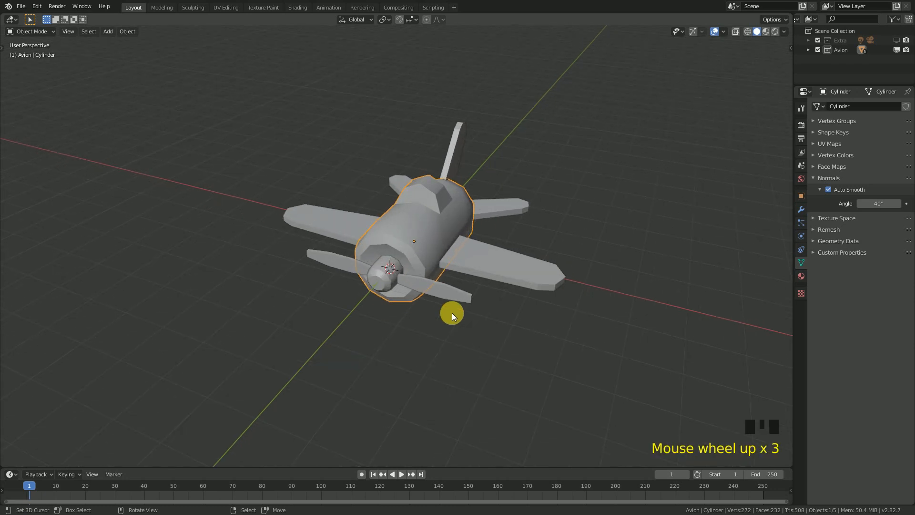
middle_click_drag(493, 284, 479, 299, "shift")
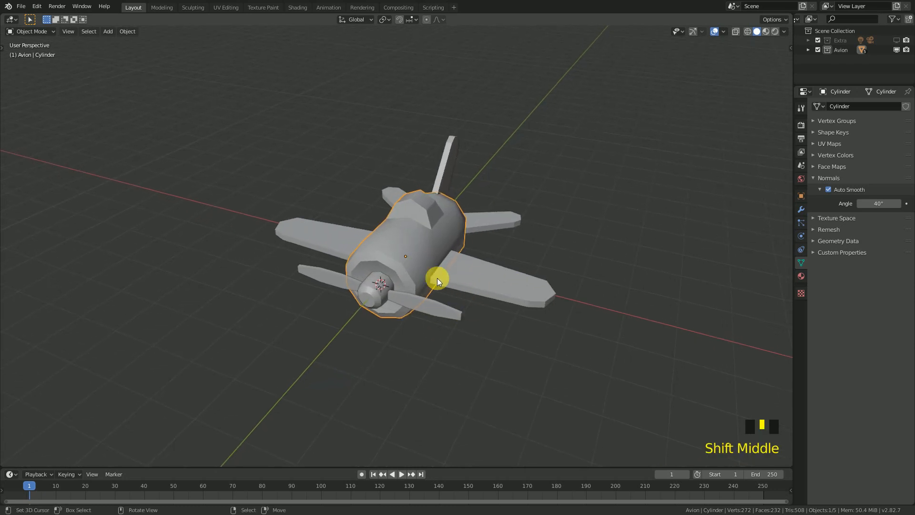